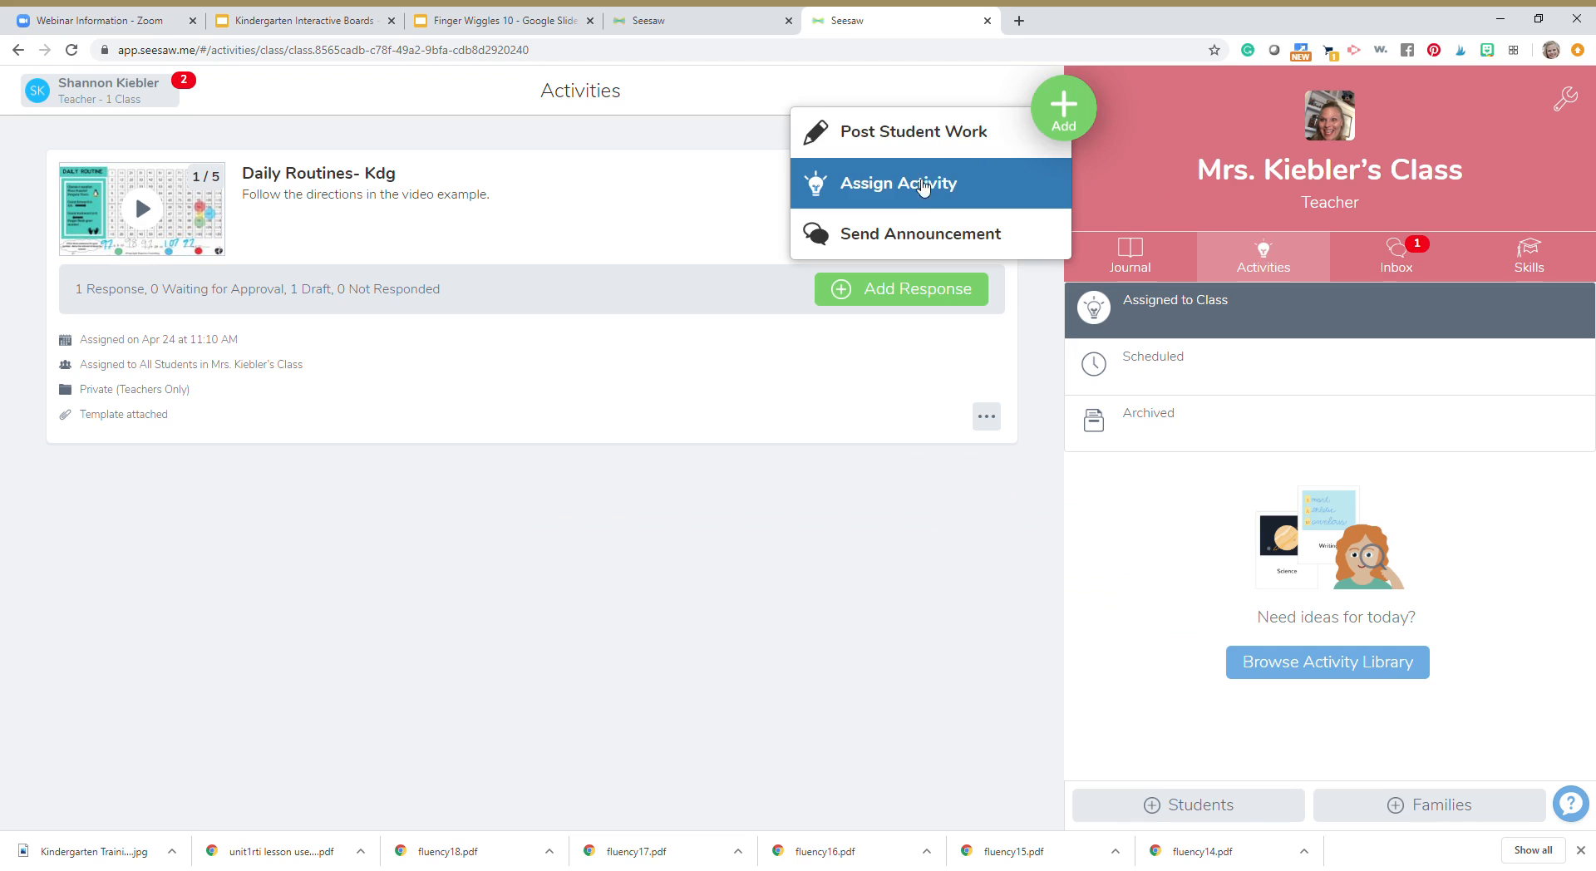
Create a new activity named "Finger Wiggles 10" with the student instructions "Follow my instructional video.".
left_click(921, 189)
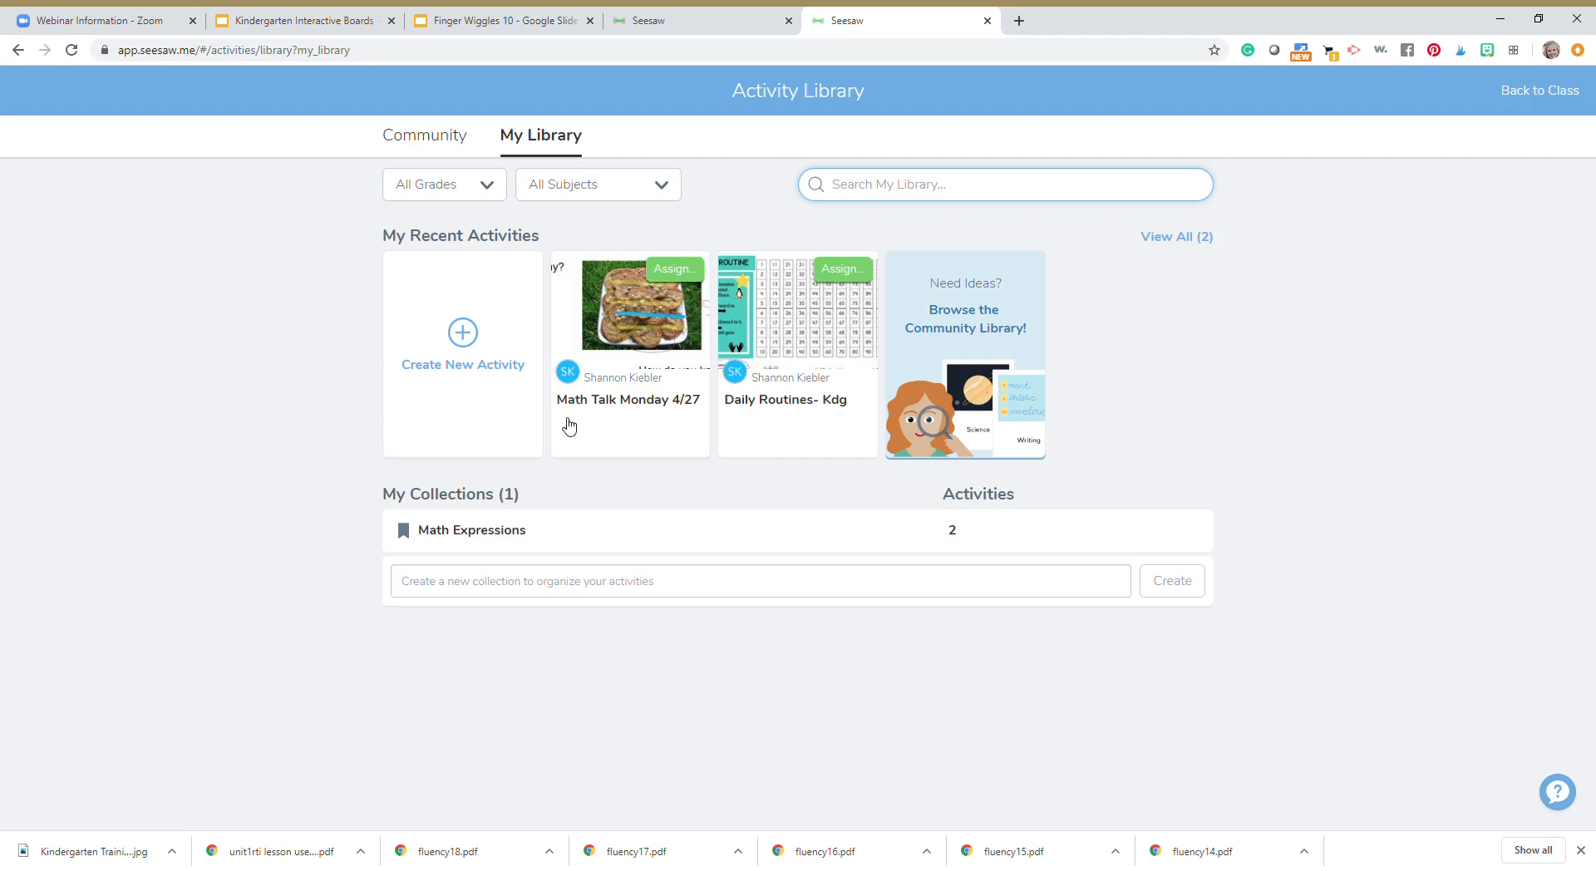
left_click(464, 348)
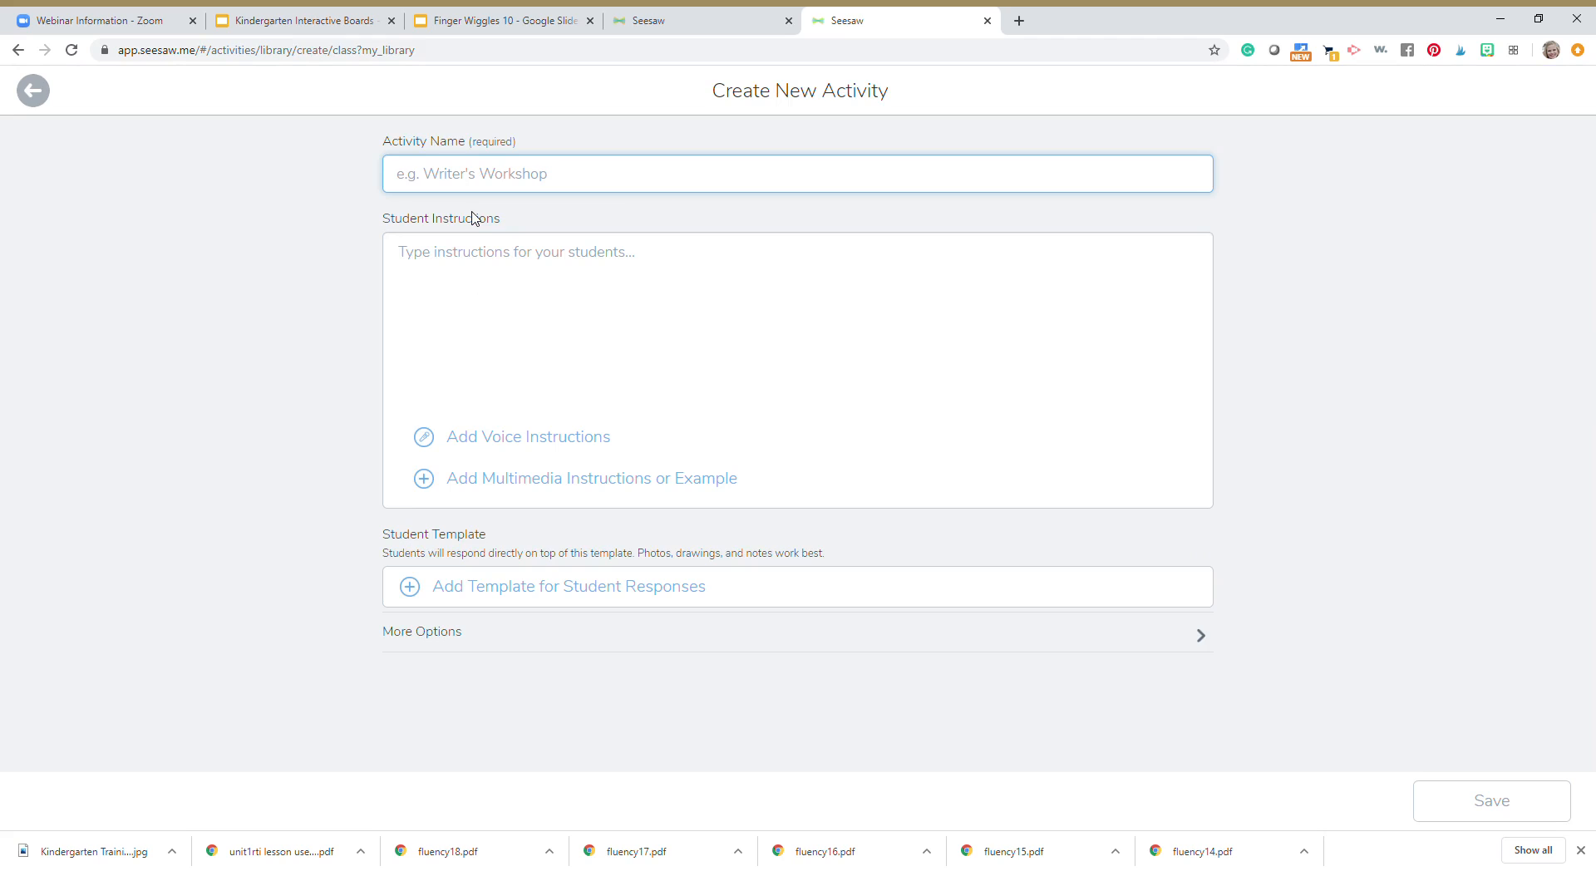
type("Finger Wiggles 10")
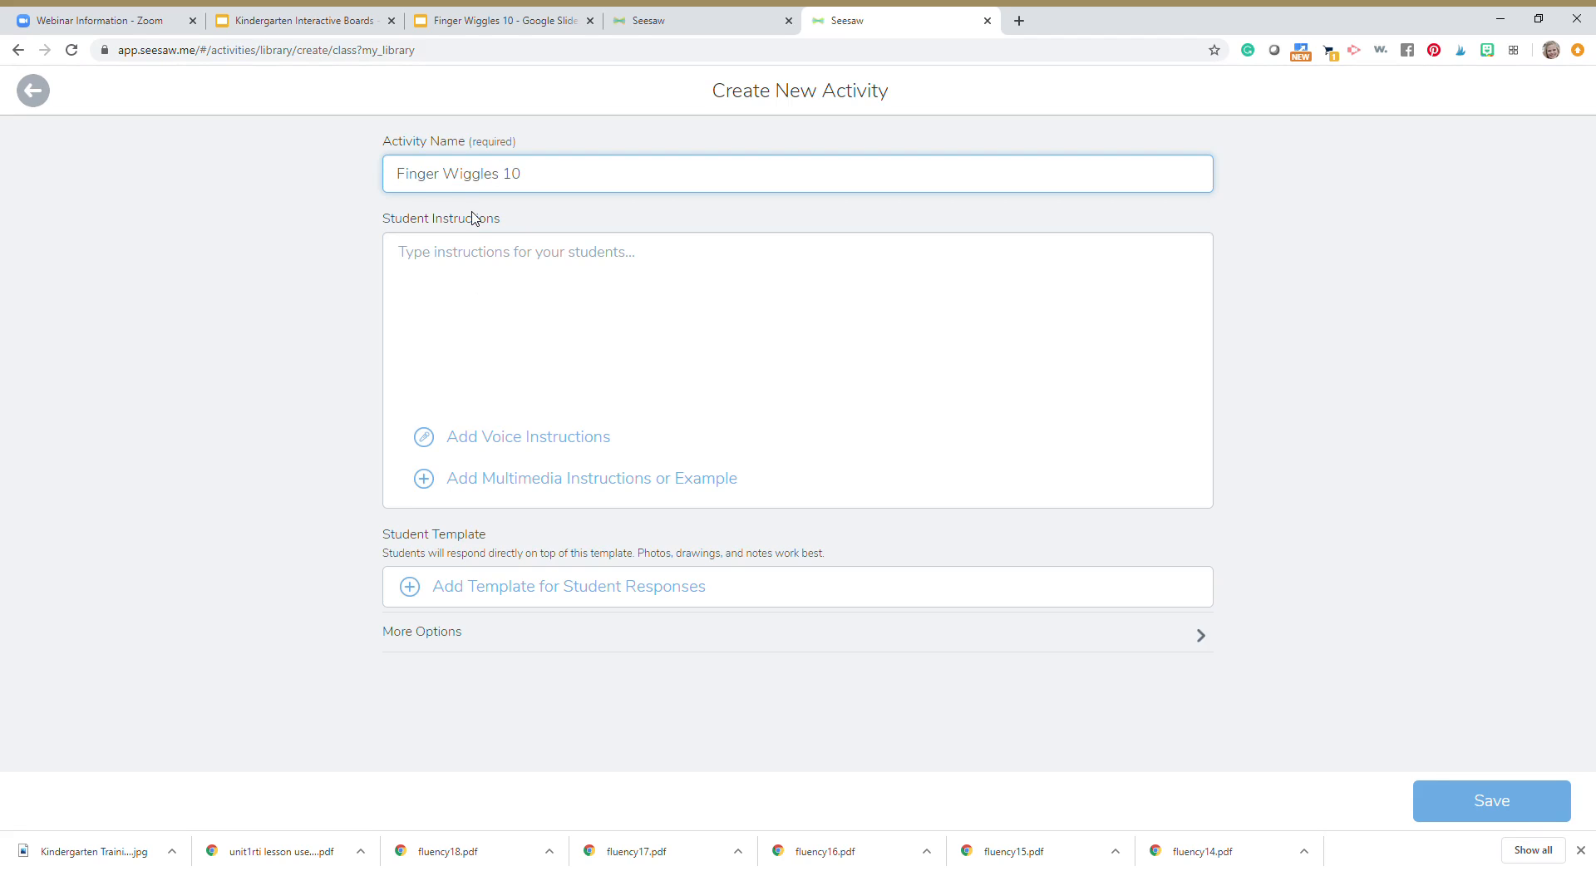
left_click(501, 255)
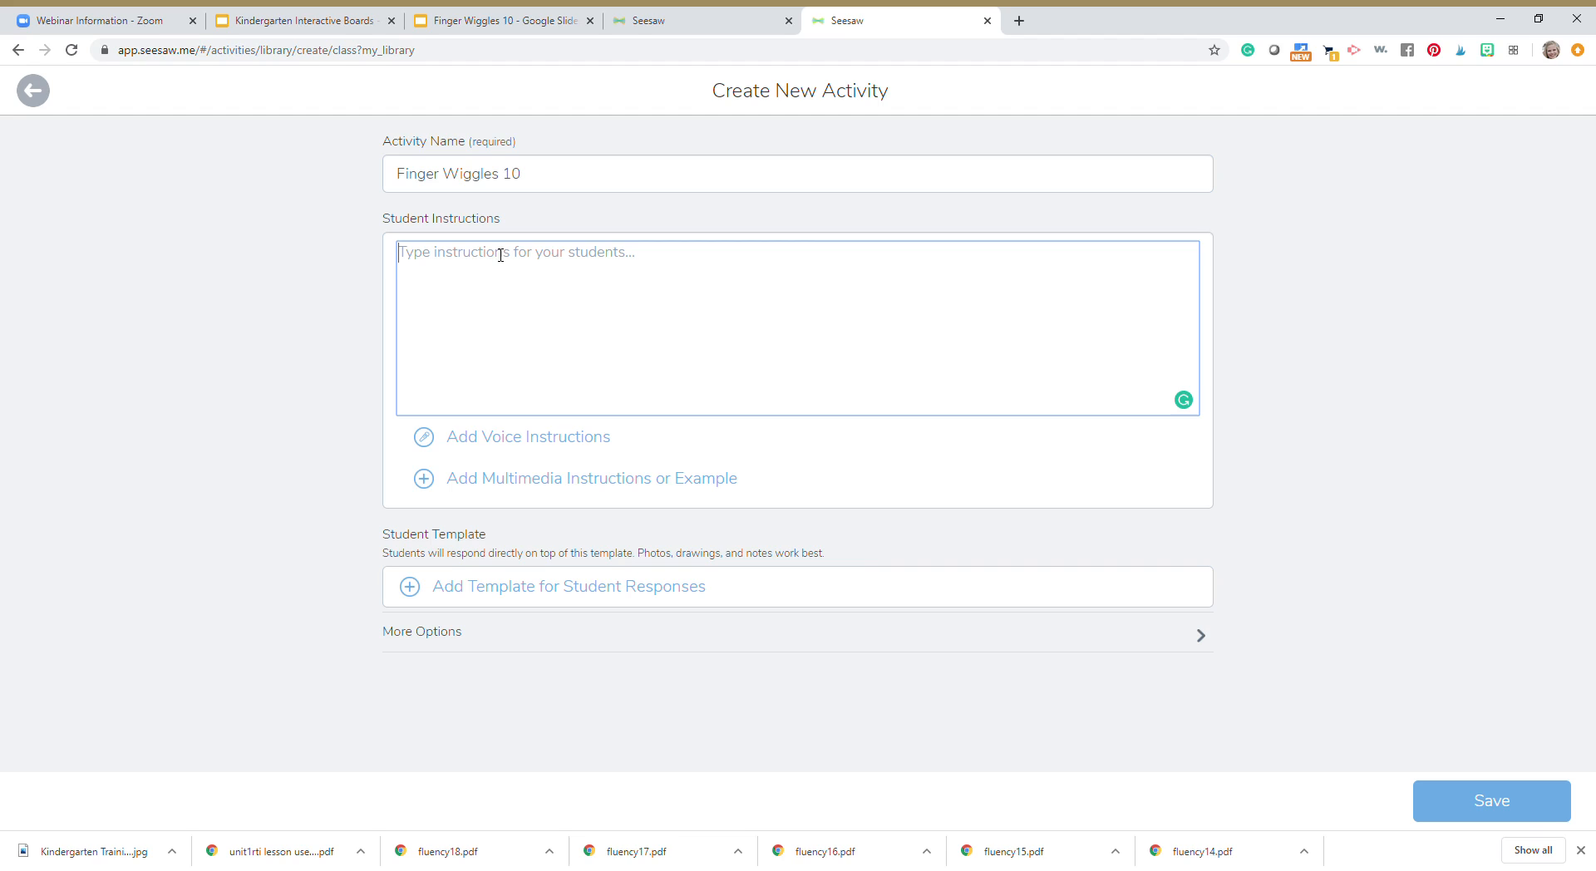
type("Follow my instructional video.")
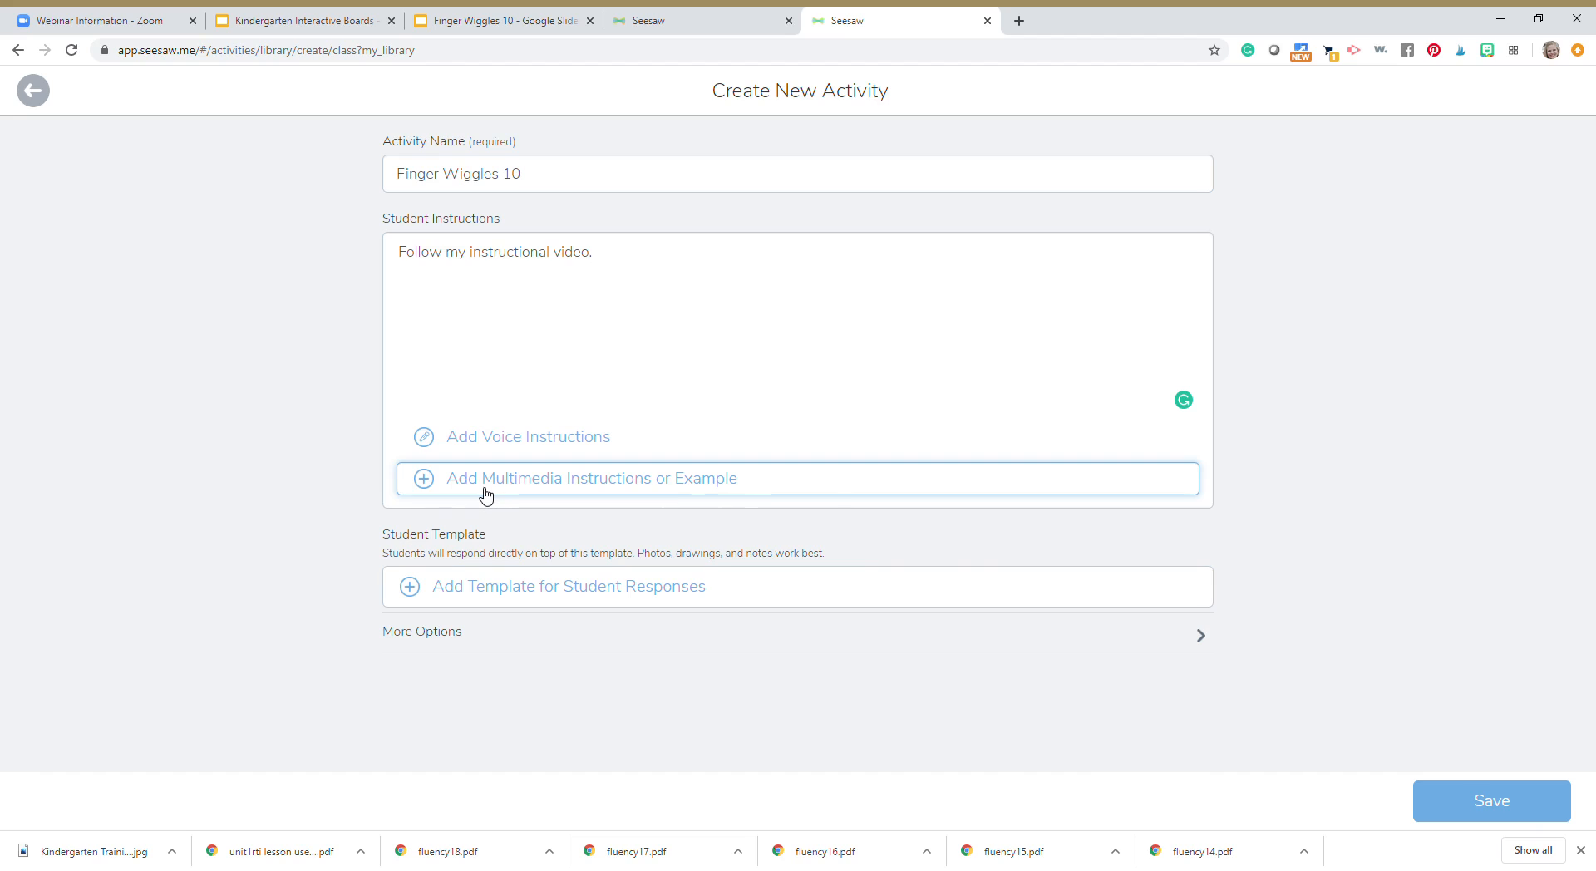
Upload the Finger Wiggles 10 slide file from Google Drive as the template for student responses.
left_click(419, 595)
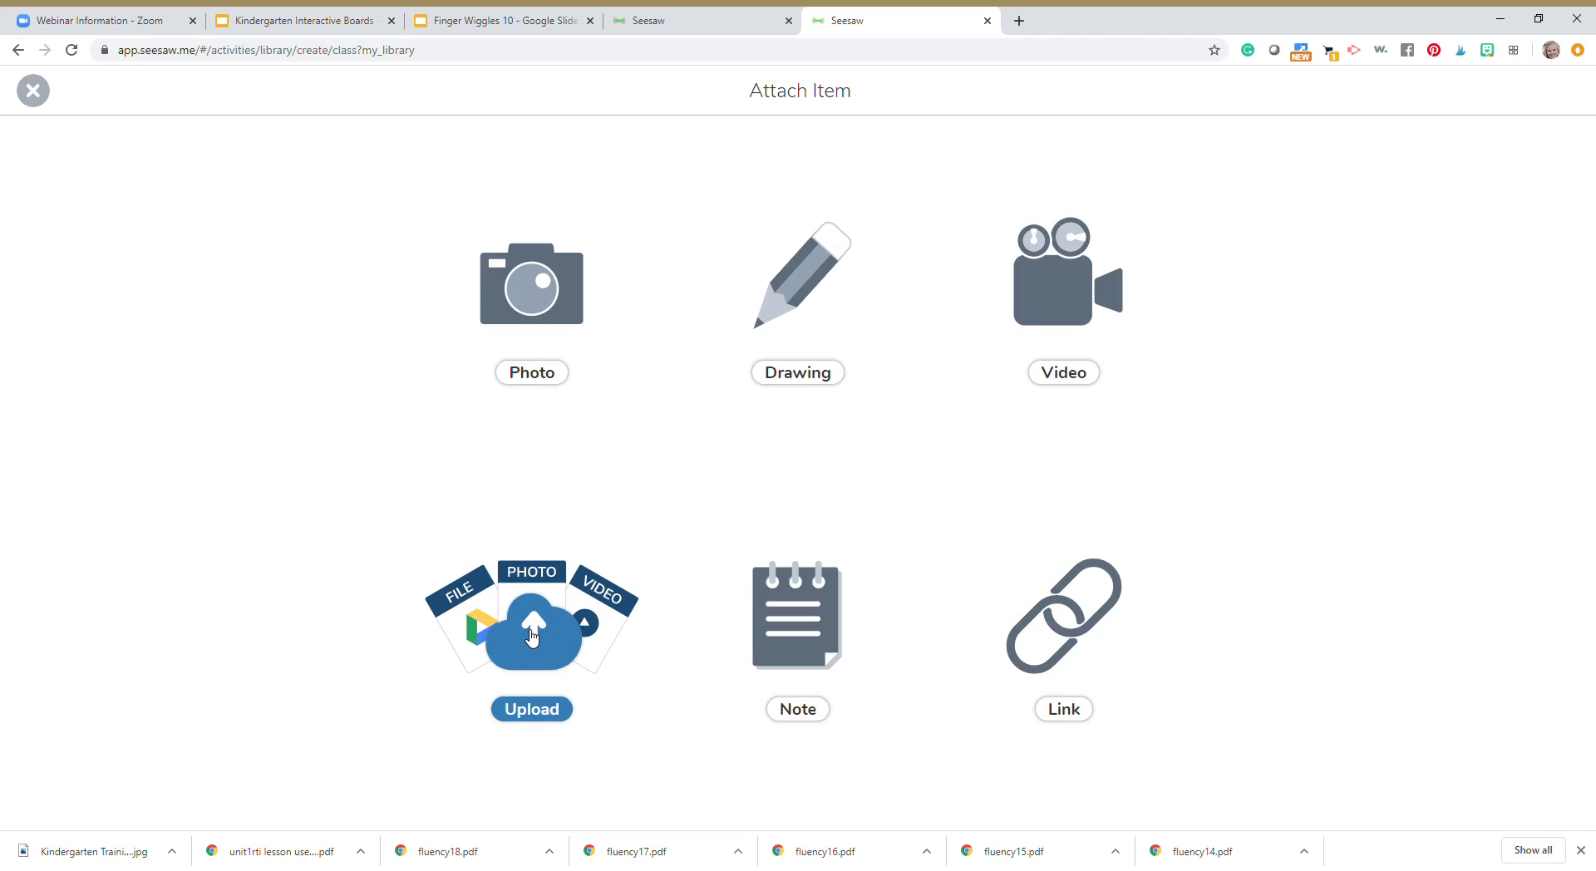
left_click(532, 637)
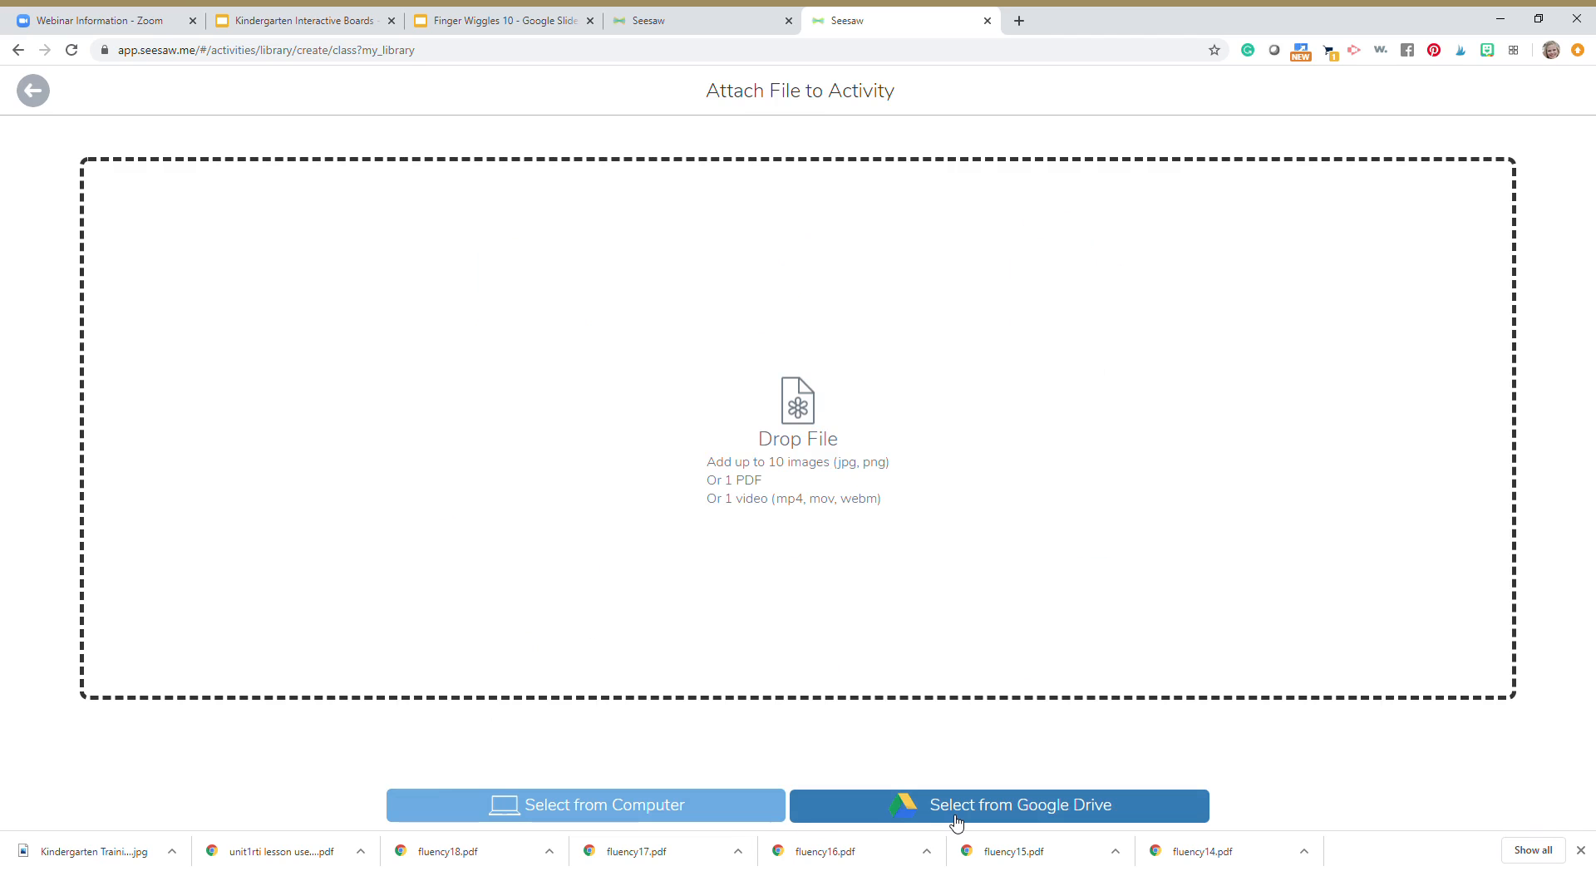
left_click(959, 821)
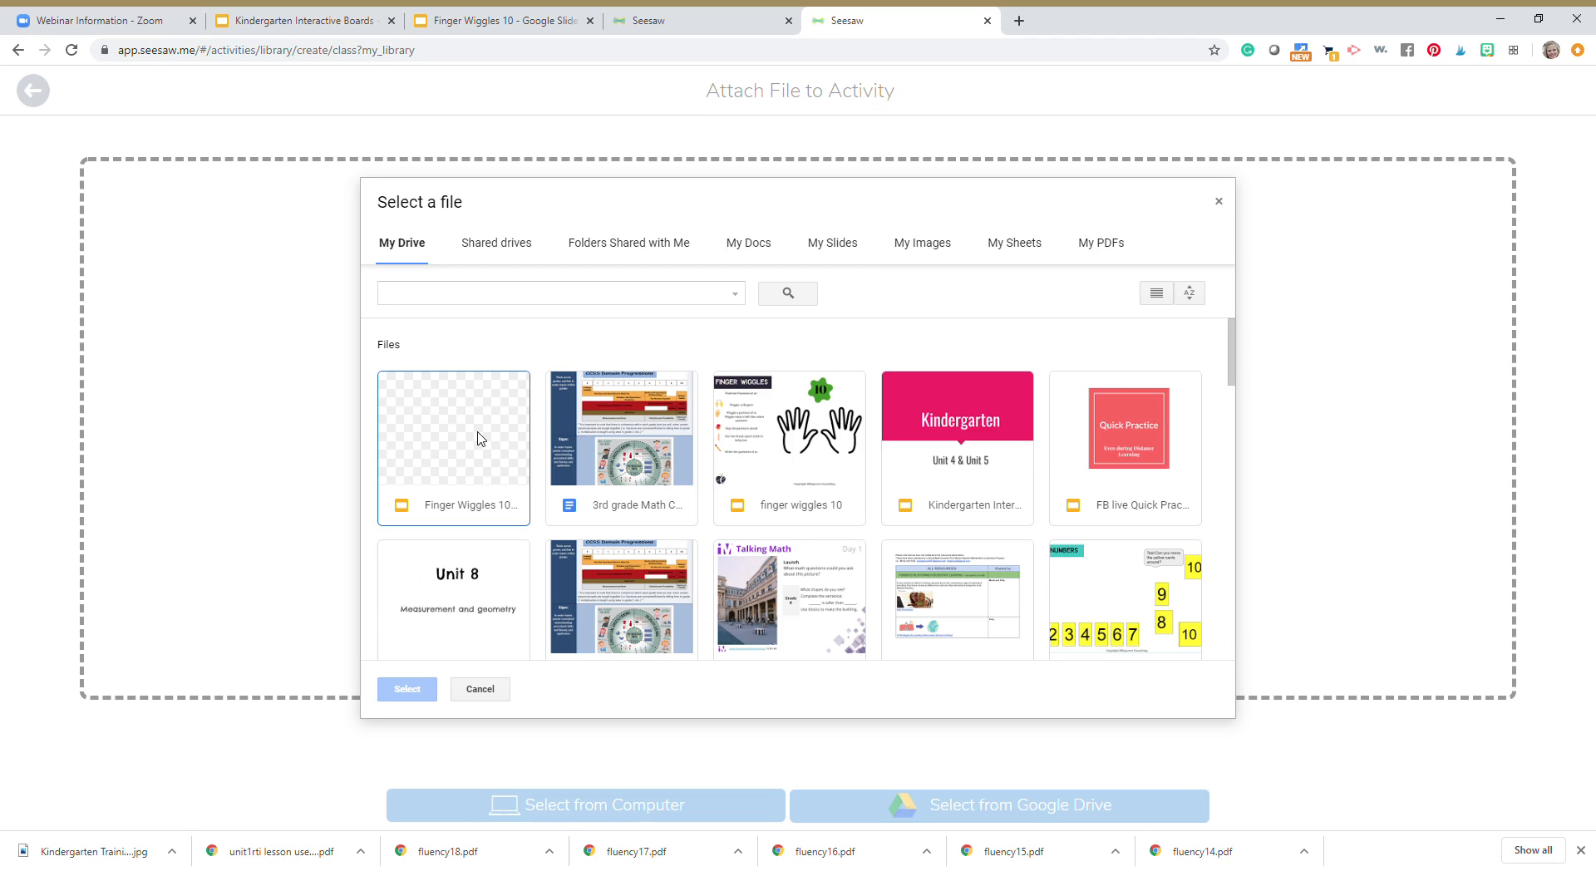
left_click(480, 438)
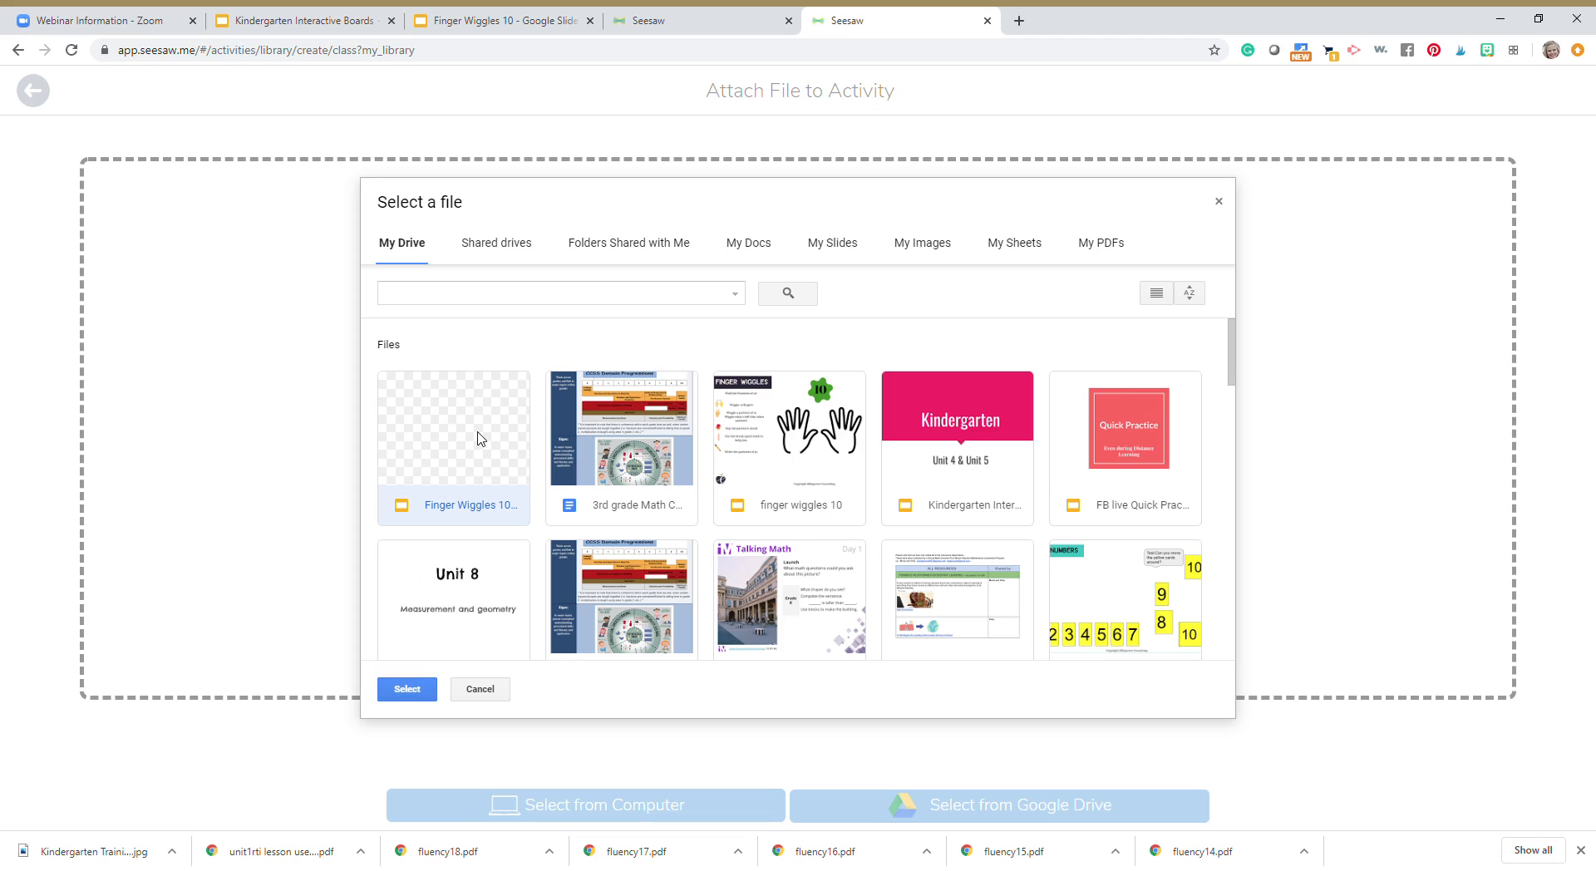
left_click(408, 689)
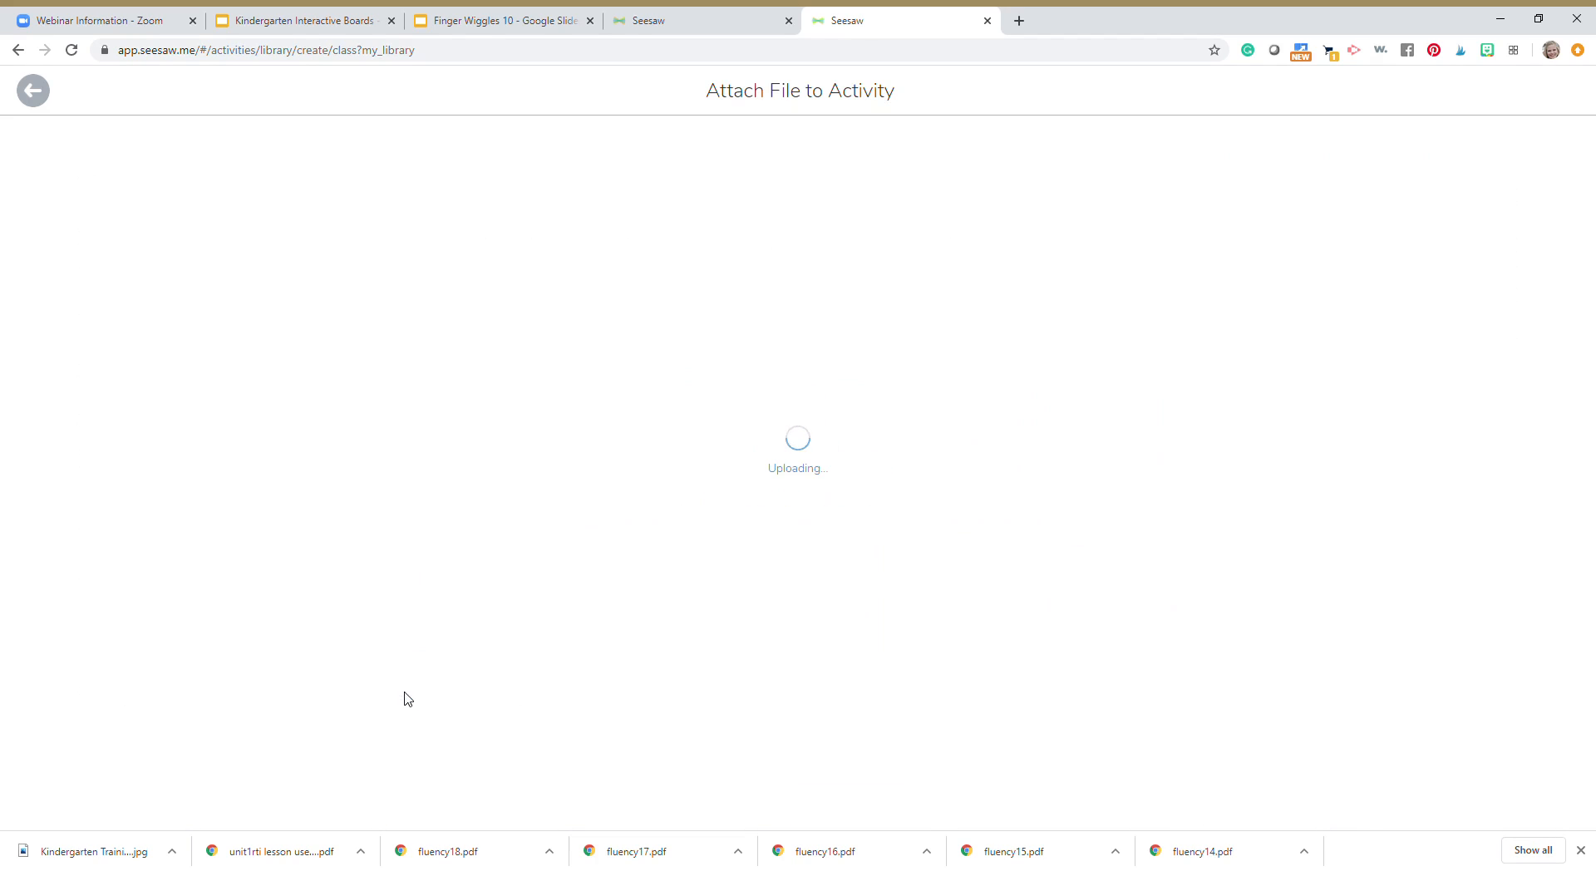
left_click(1582, 852)
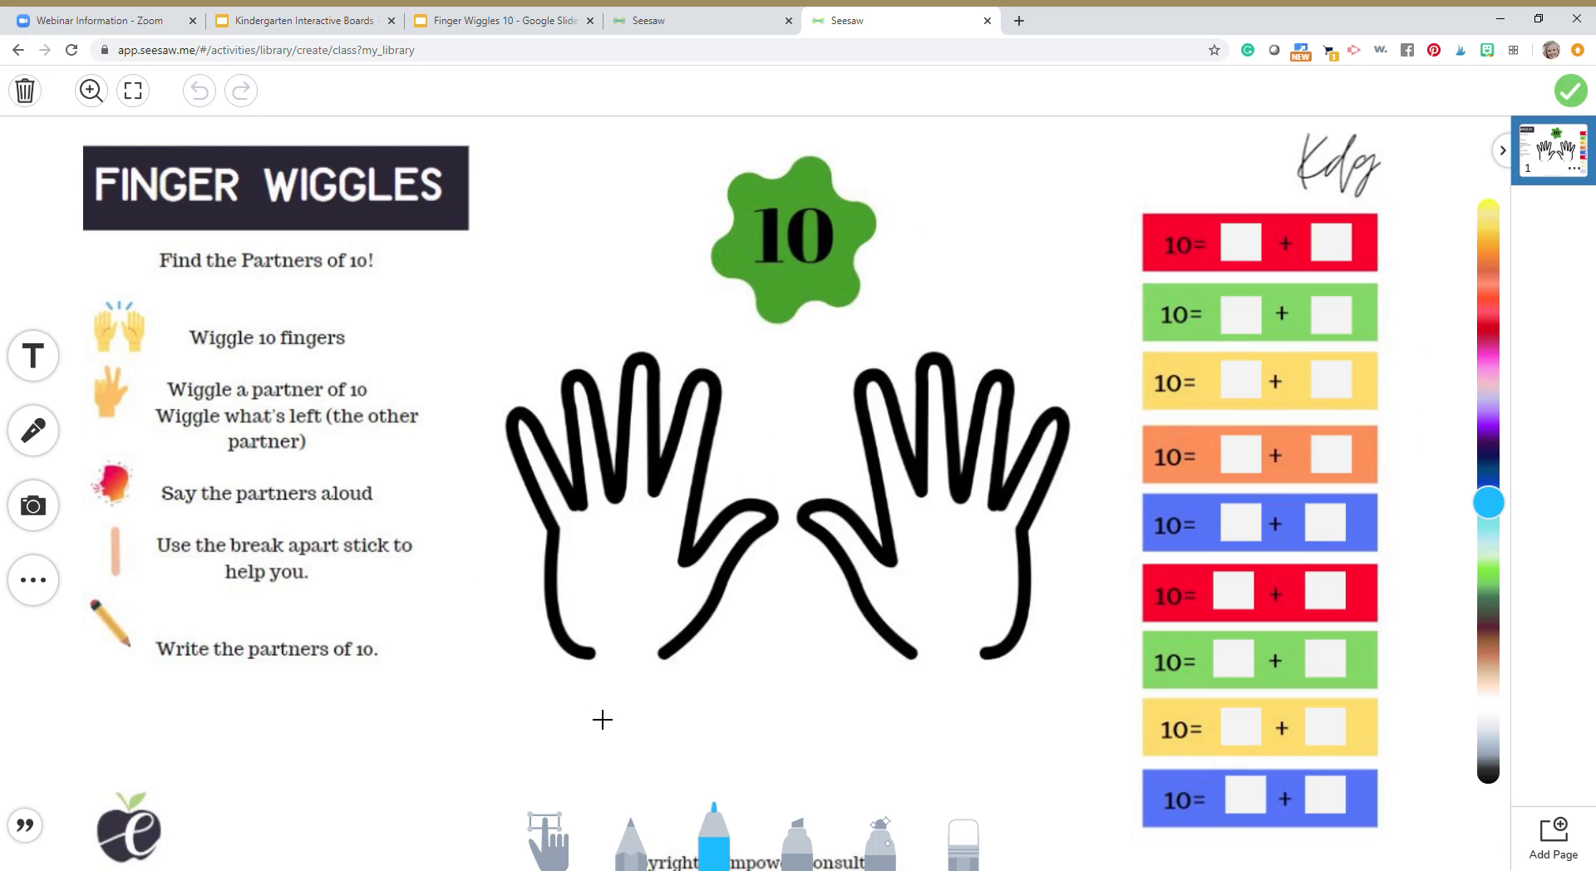
Add the green ten-rod shape, shrink it and place it over the break apart stick picture beside the directions.
left_click(28, 360)
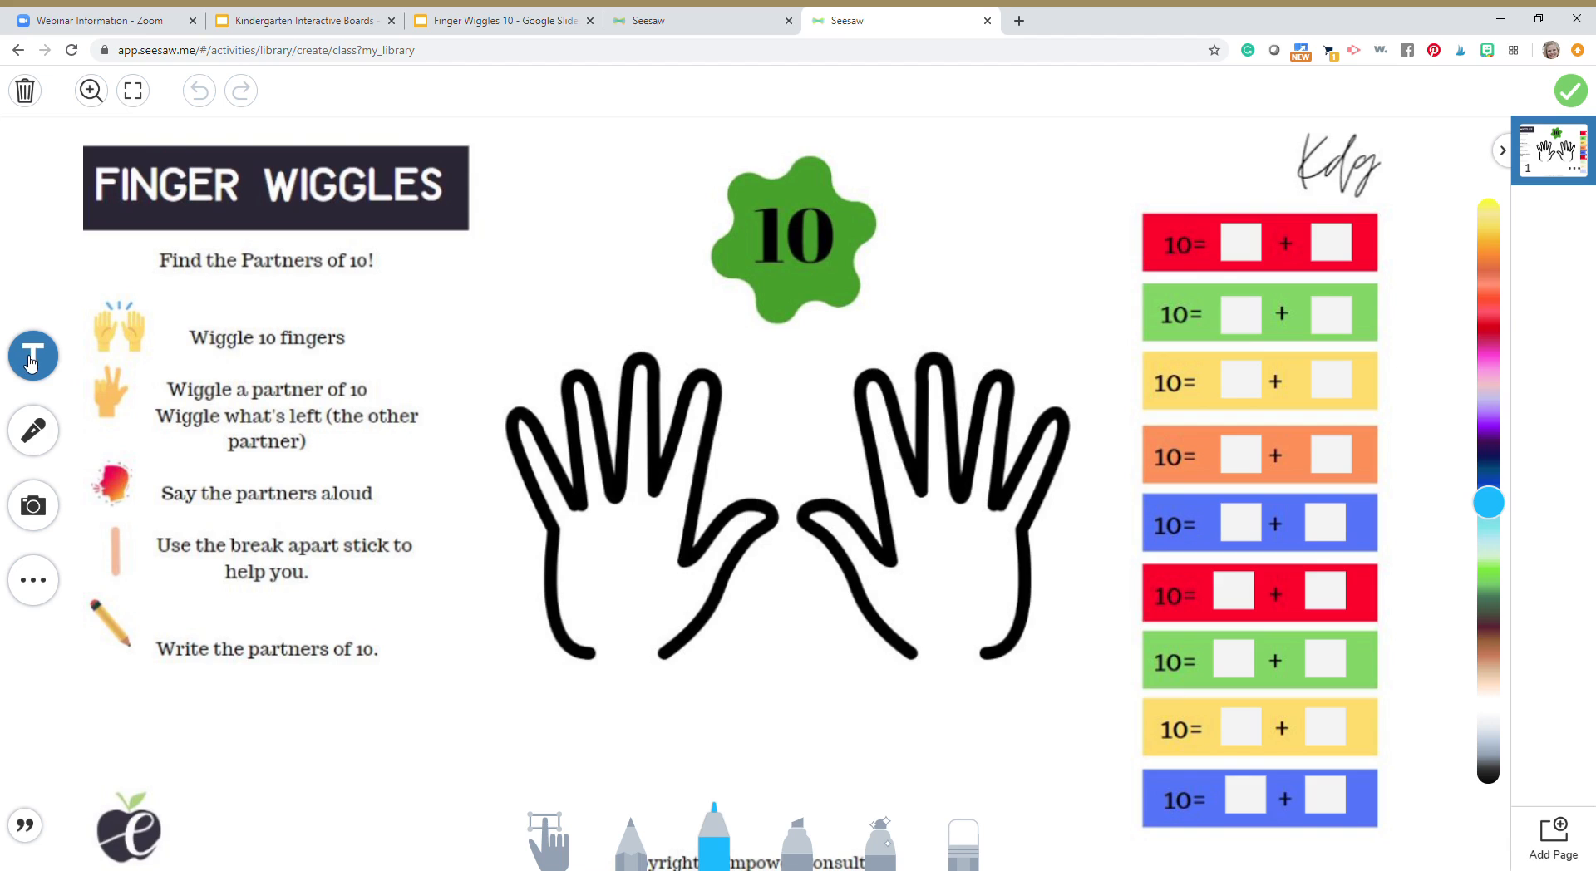
left_click(33, 580)
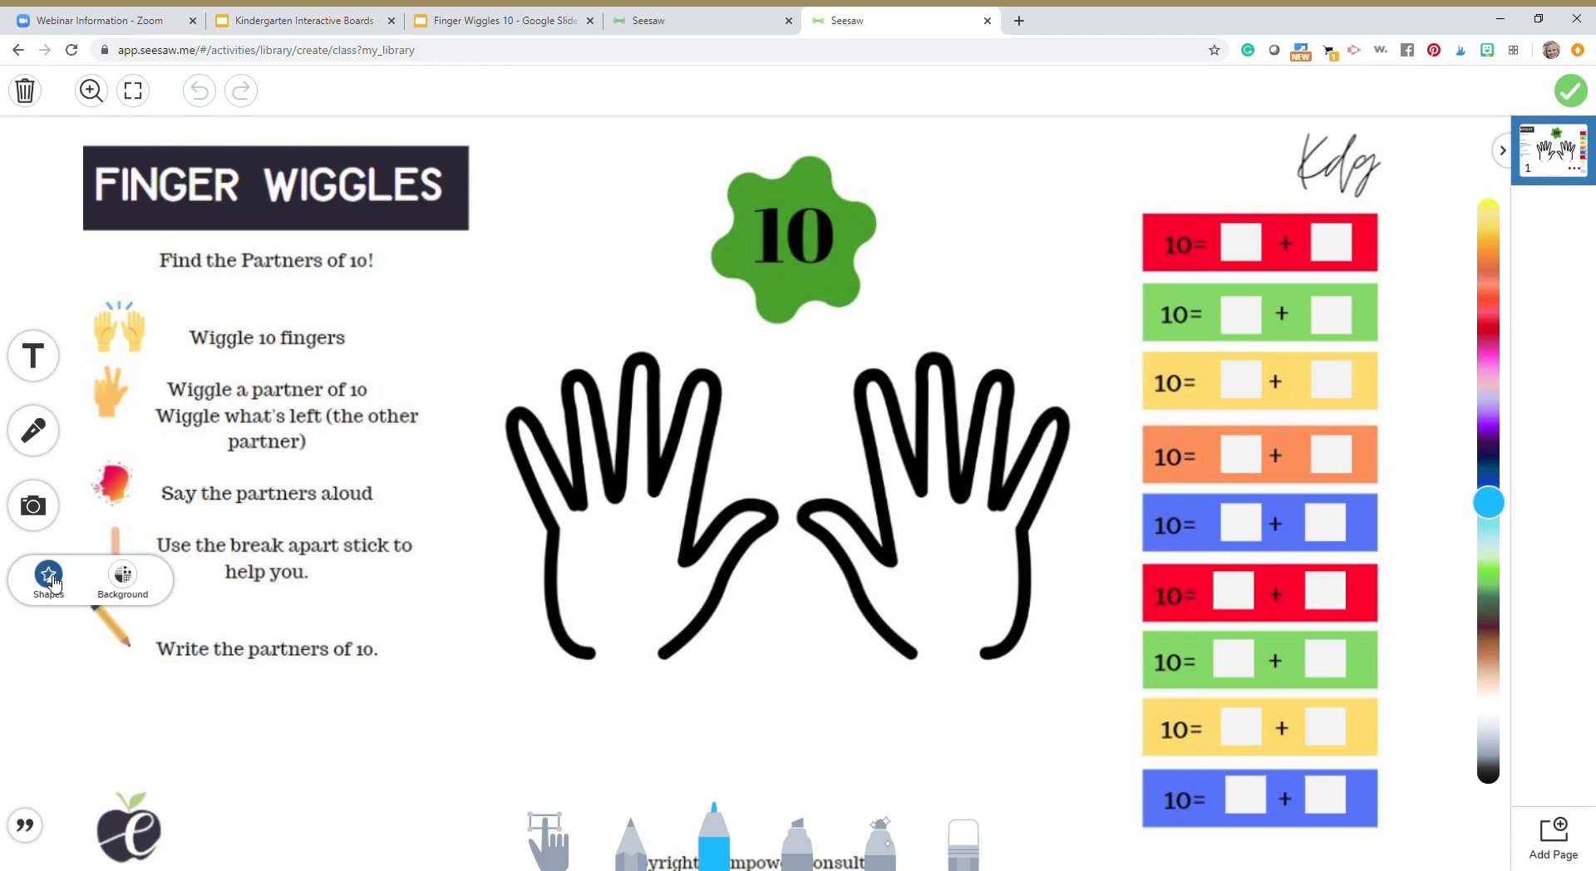
left_click(50, 582)
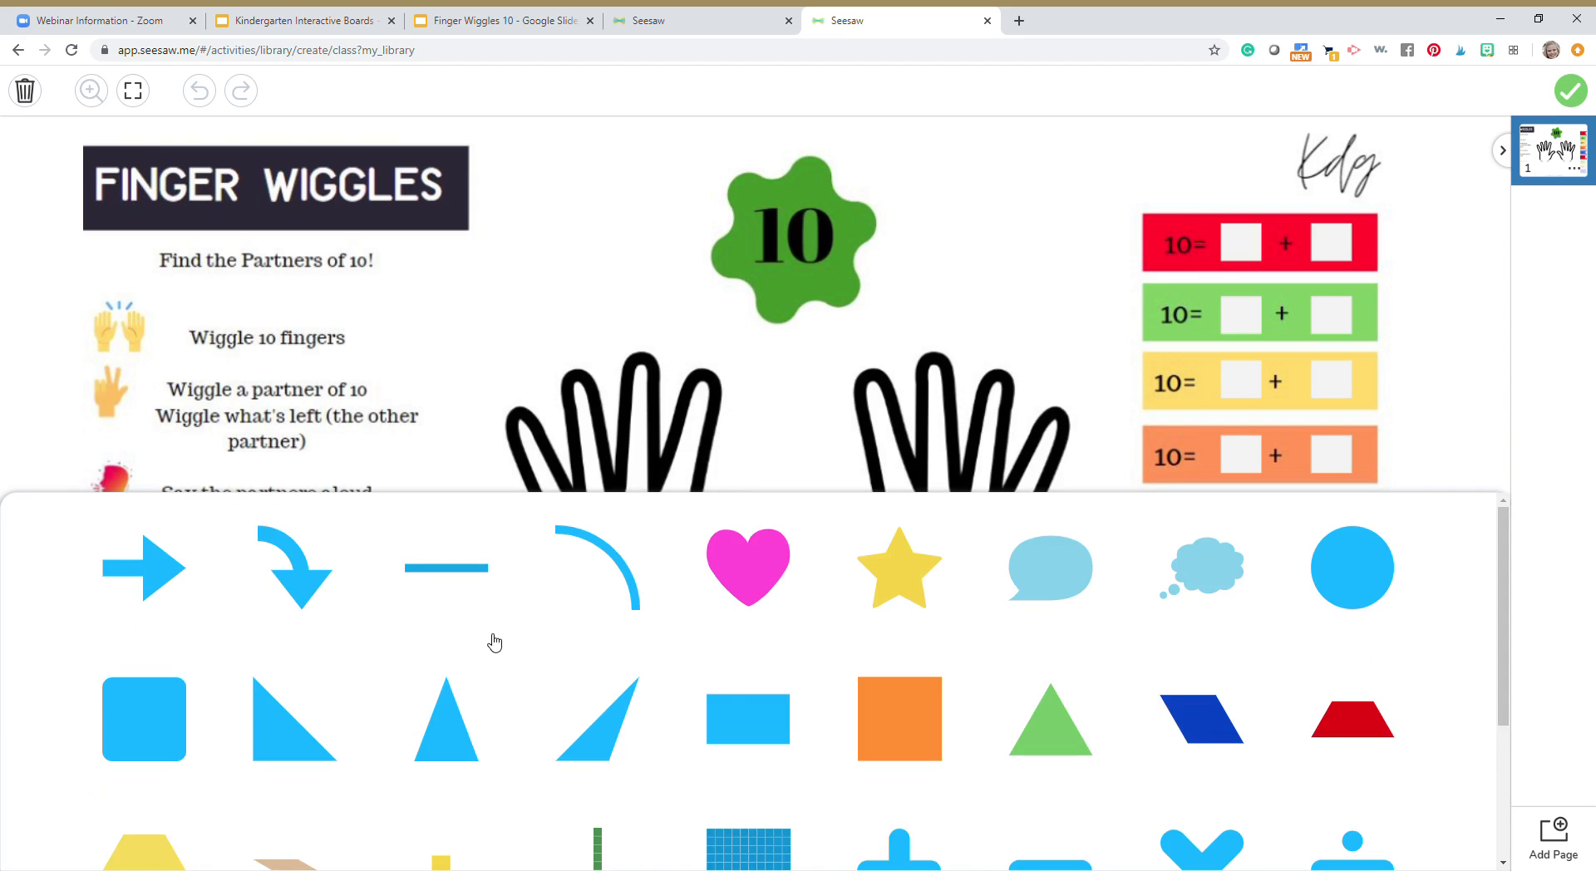
scroll(572, 650, "down", 3)
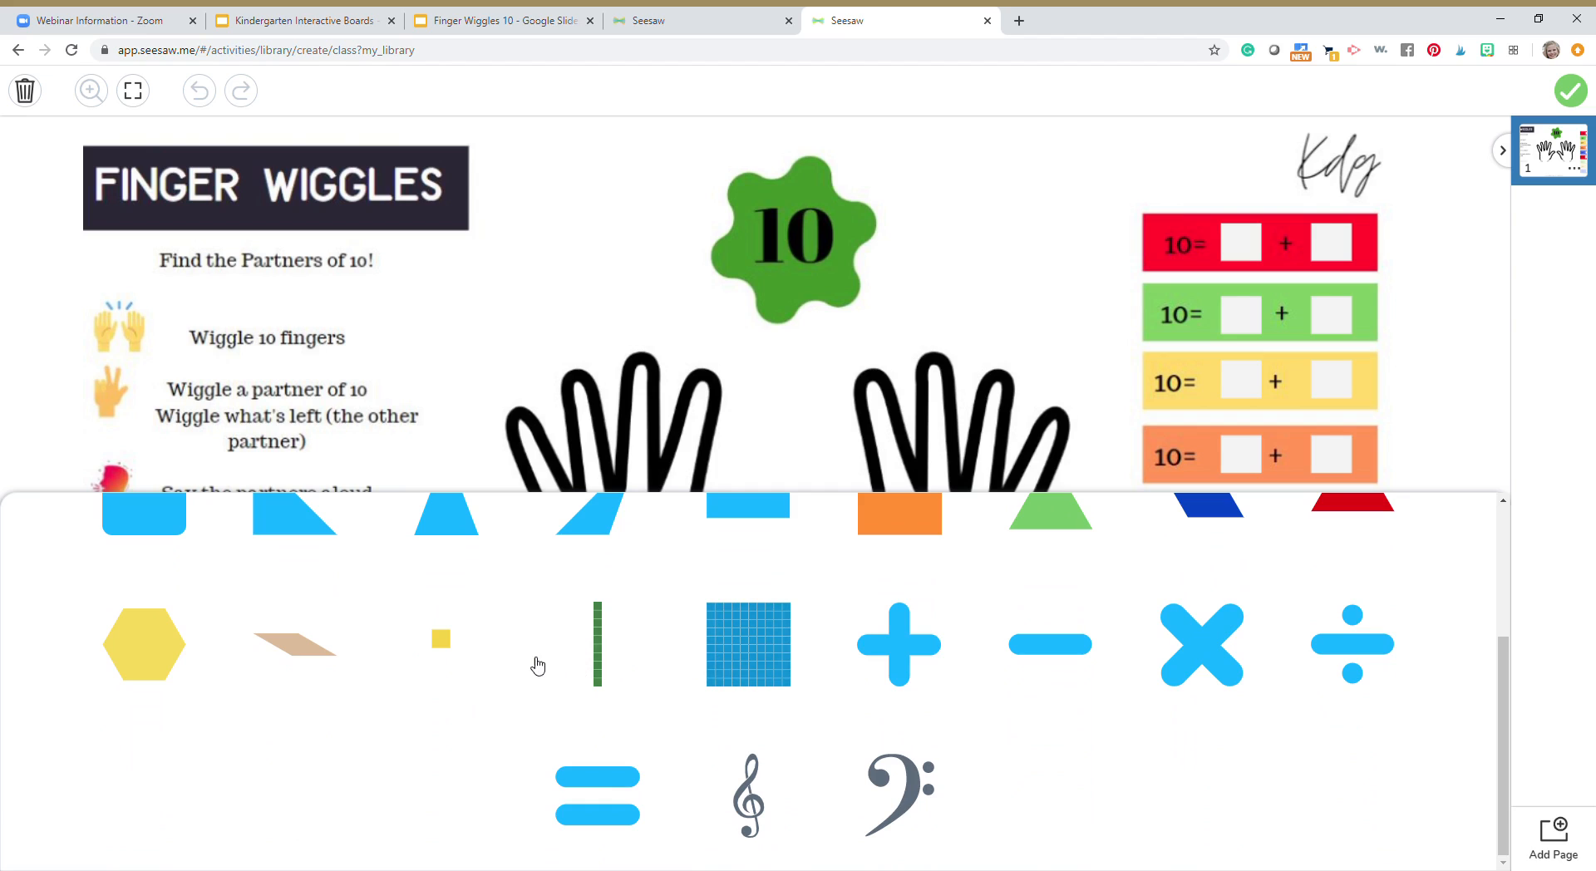
left_click(602, 659)
left_click(788, 404)
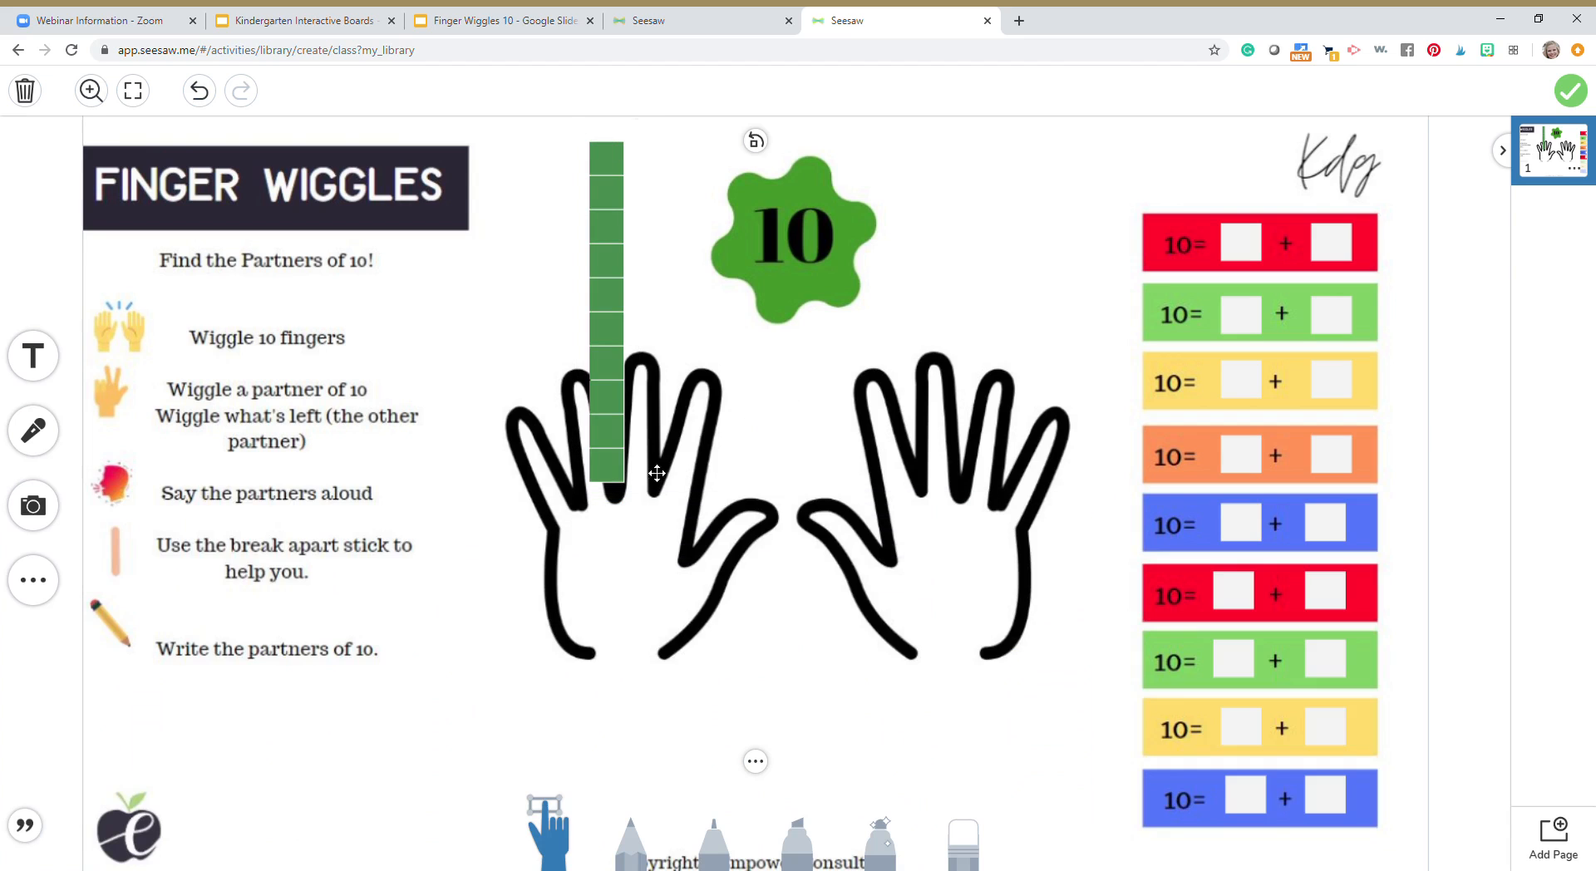
left_click_drag(618, 434, 475, 654)
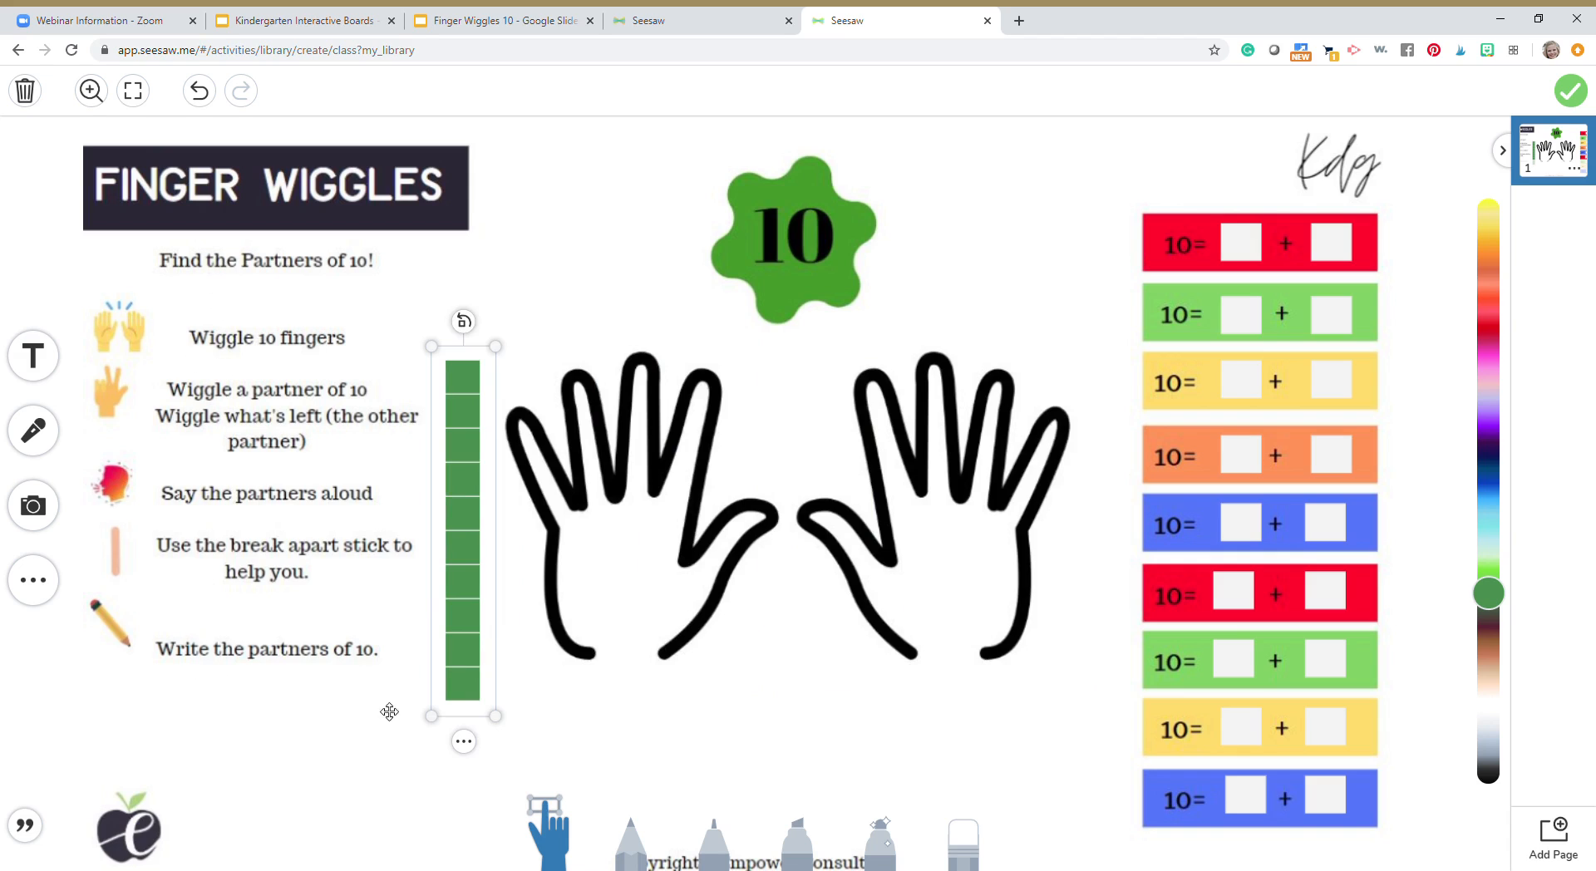
left_click_drag(499, 720, 129, 560)
left_click_drag(141, 488, 133, 522)
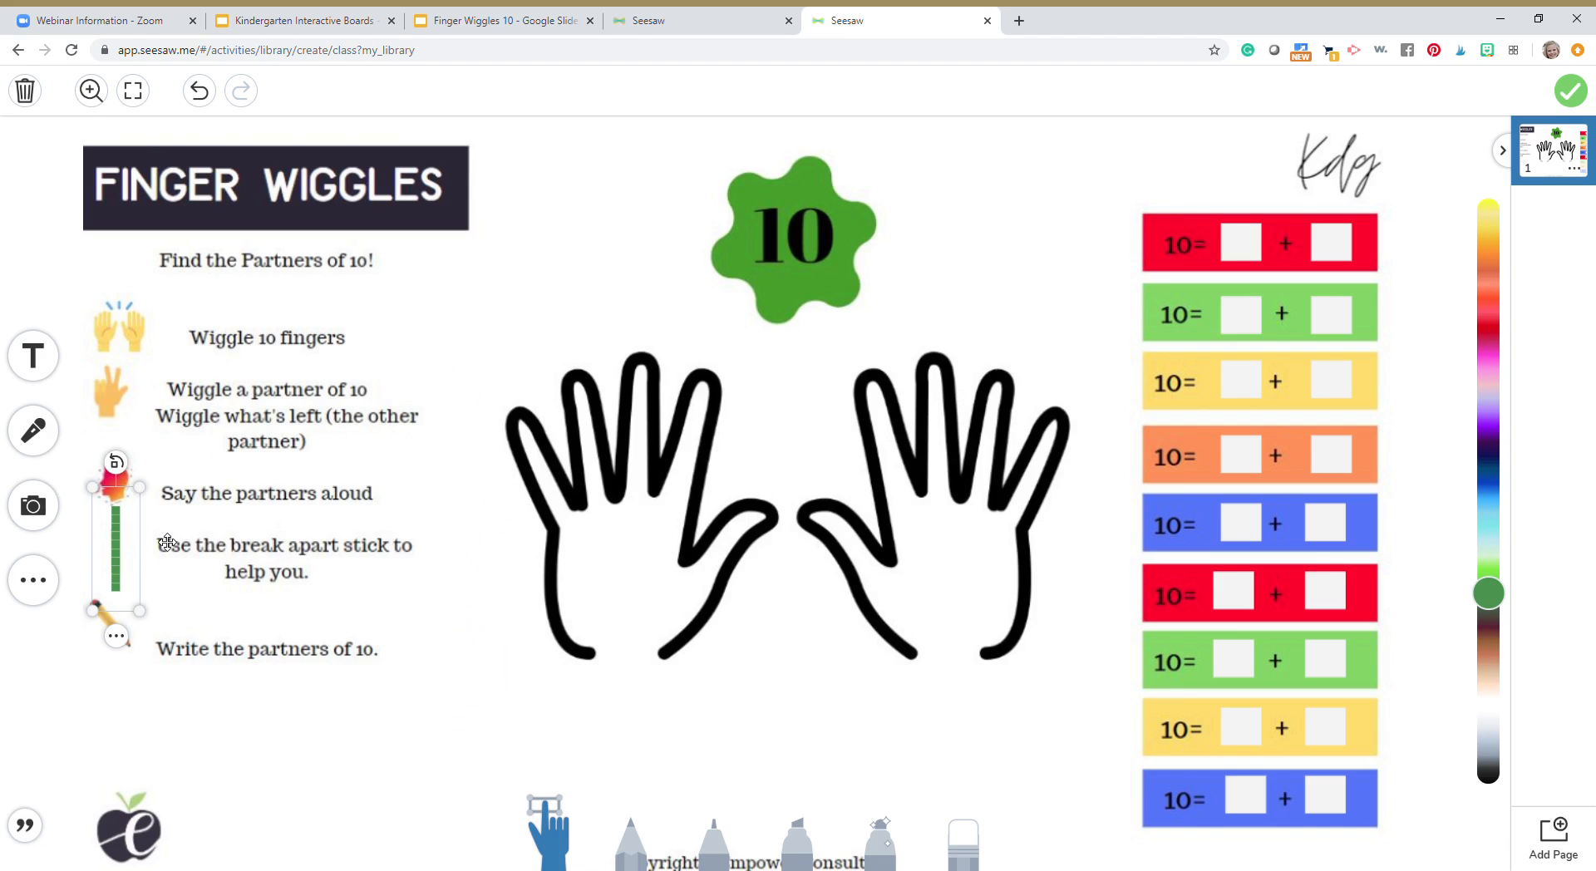
Copy the small green rod, enlarge the copy to finger length and place it over the hand nearest the directions.
key("ctrl+c")
key("ctrl+v")
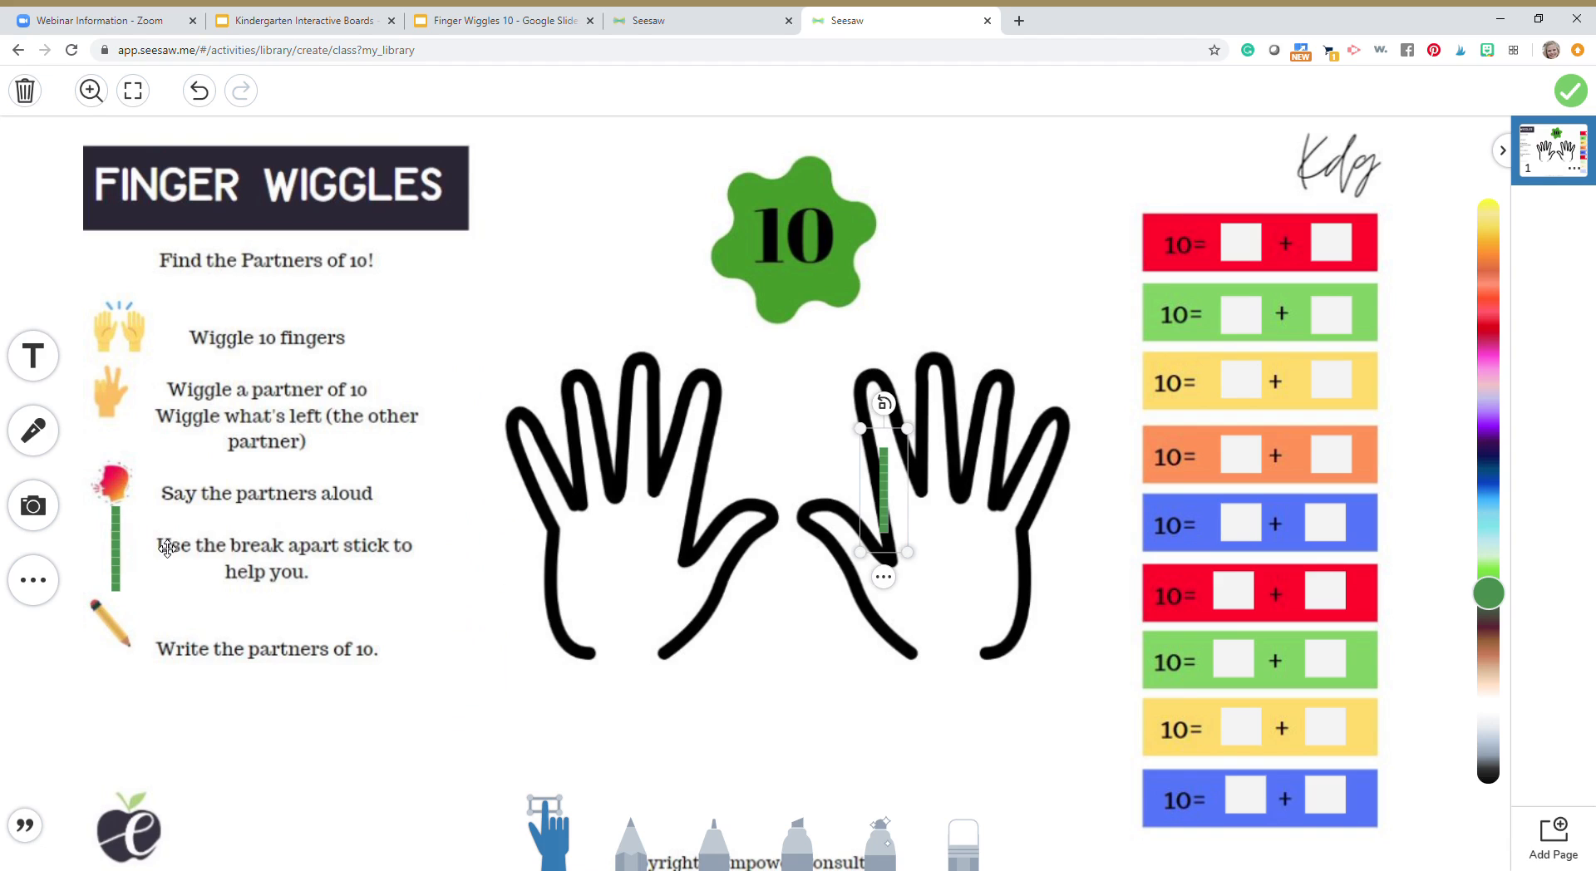
left_click_drag(893, 521, 678, 655)
left_click_drag(571, 631, 572, 541)
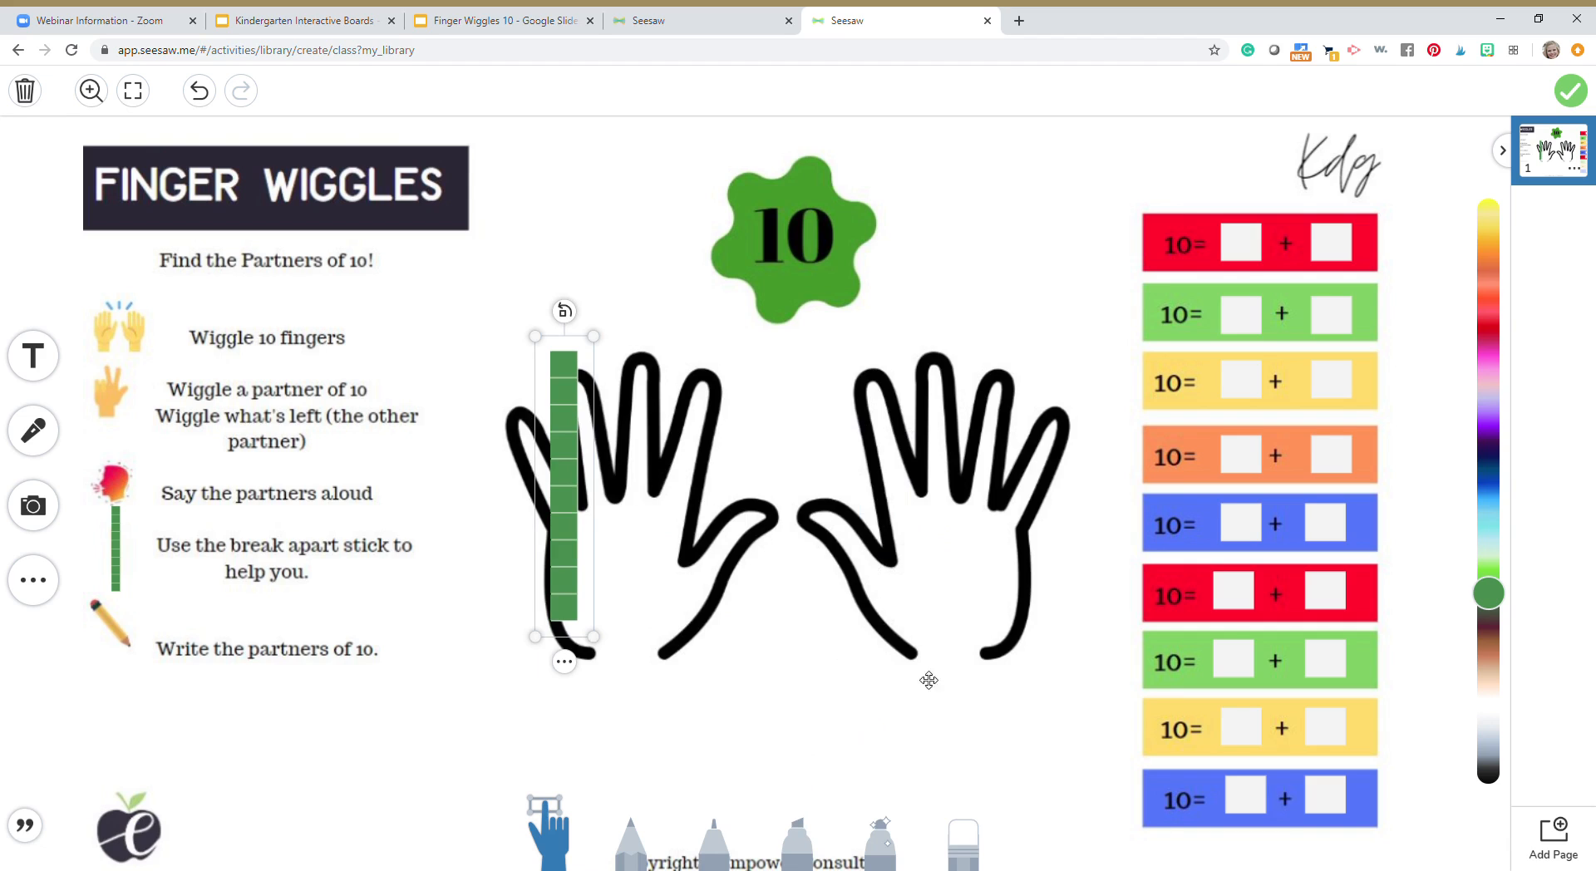
left_click(1254, 250)
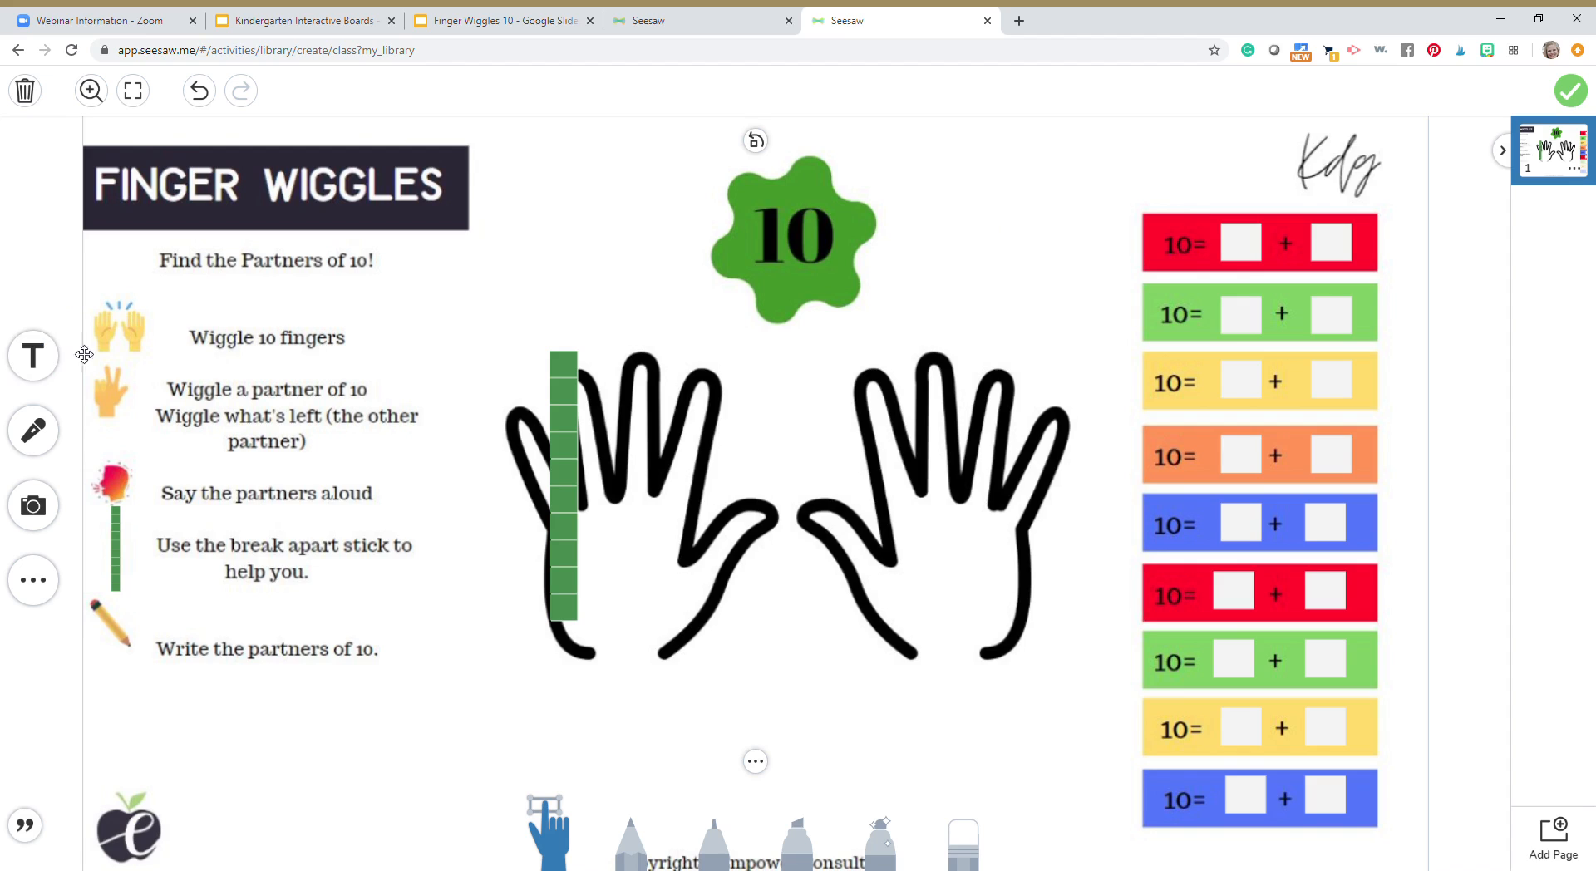
Add an empty text box, narrow it to one blank's width and fit it over the red equation's first blank.
left_click(34, 356)
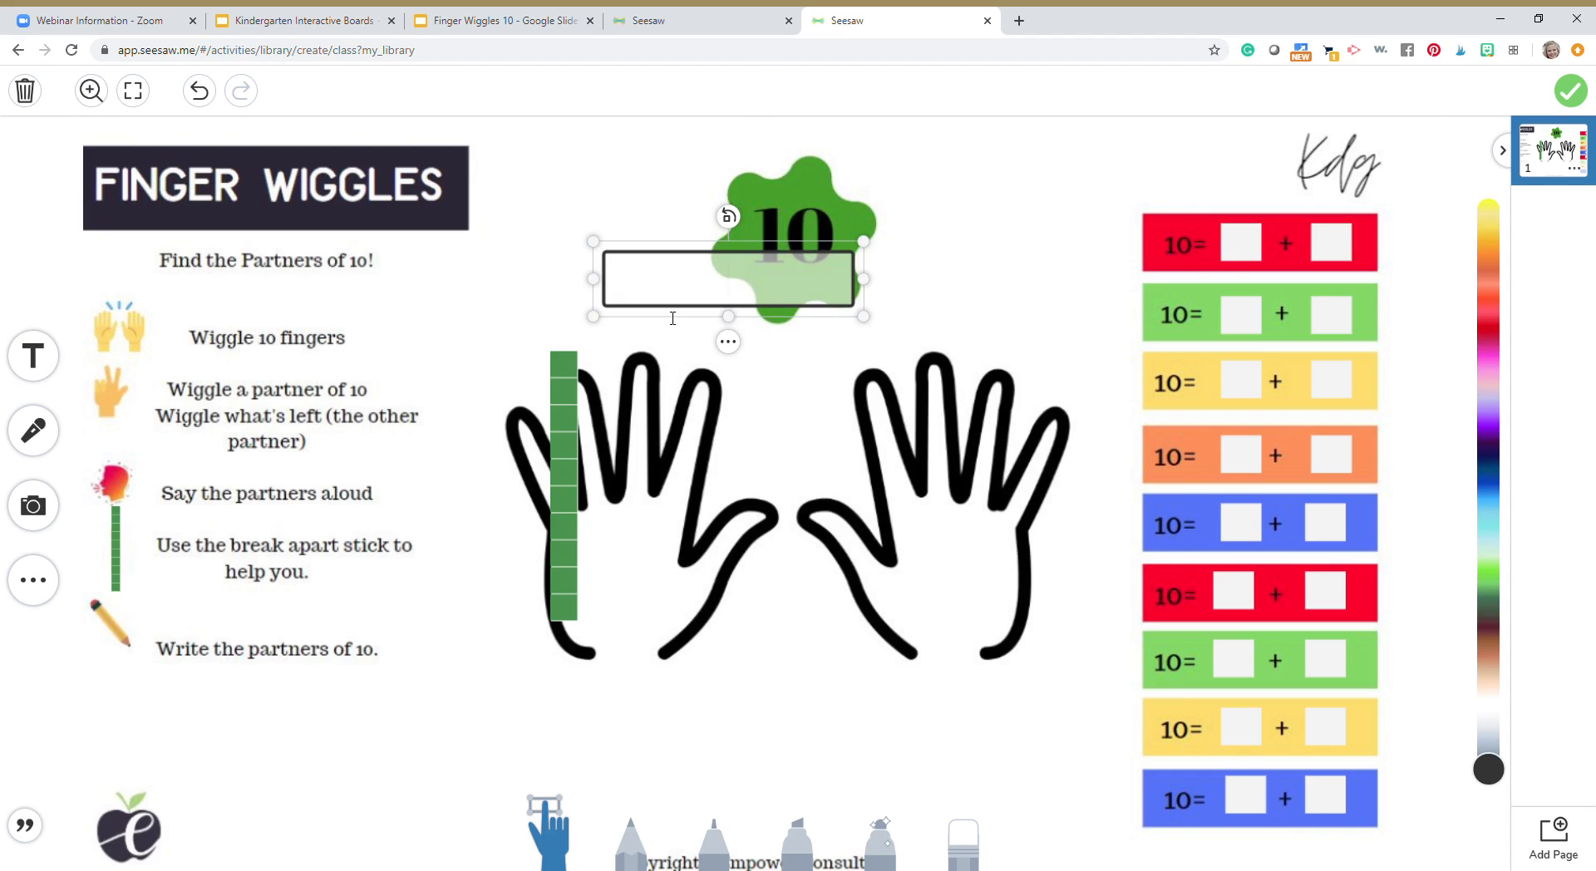
left_click(697, 327)
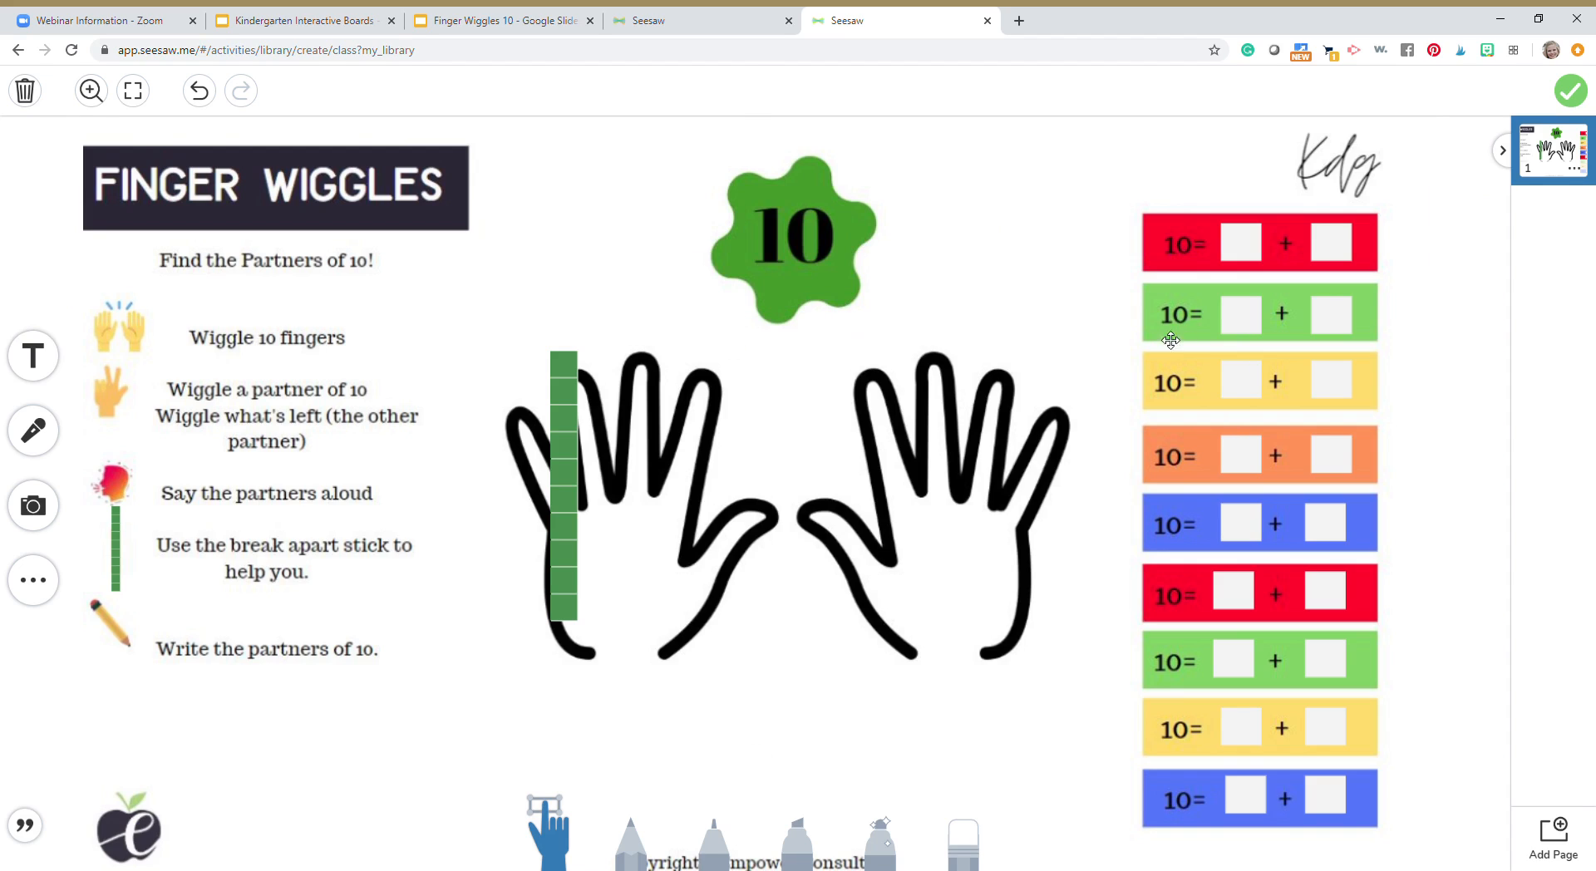
left_click(33, 356)
left_click_drag(660, 309, 1355, 246)
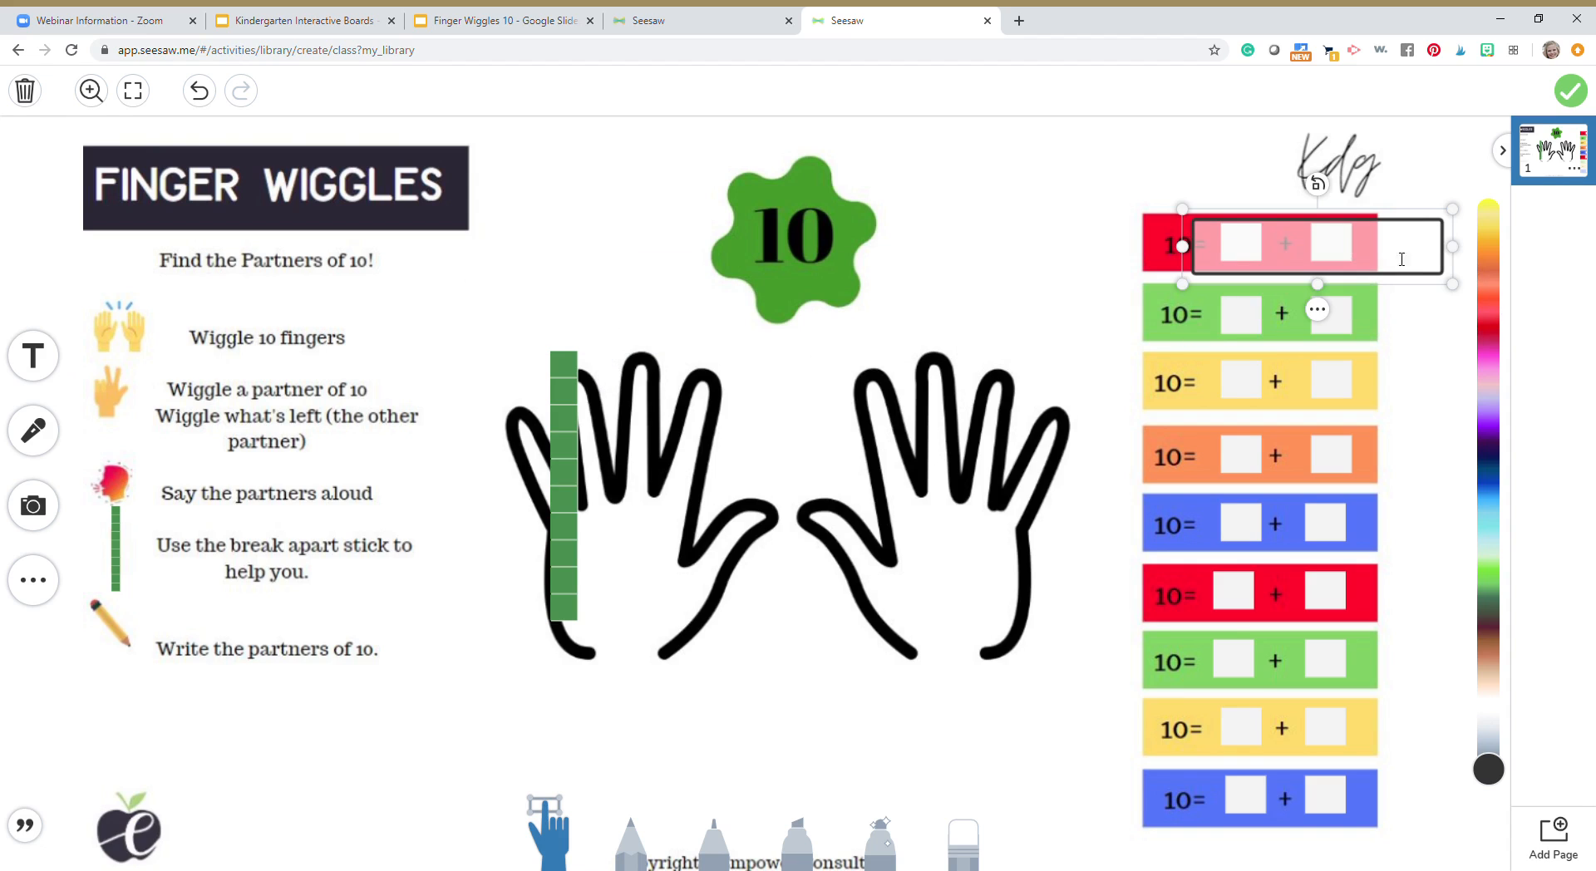
left_click_drag(1465, 256, 1232, 250)
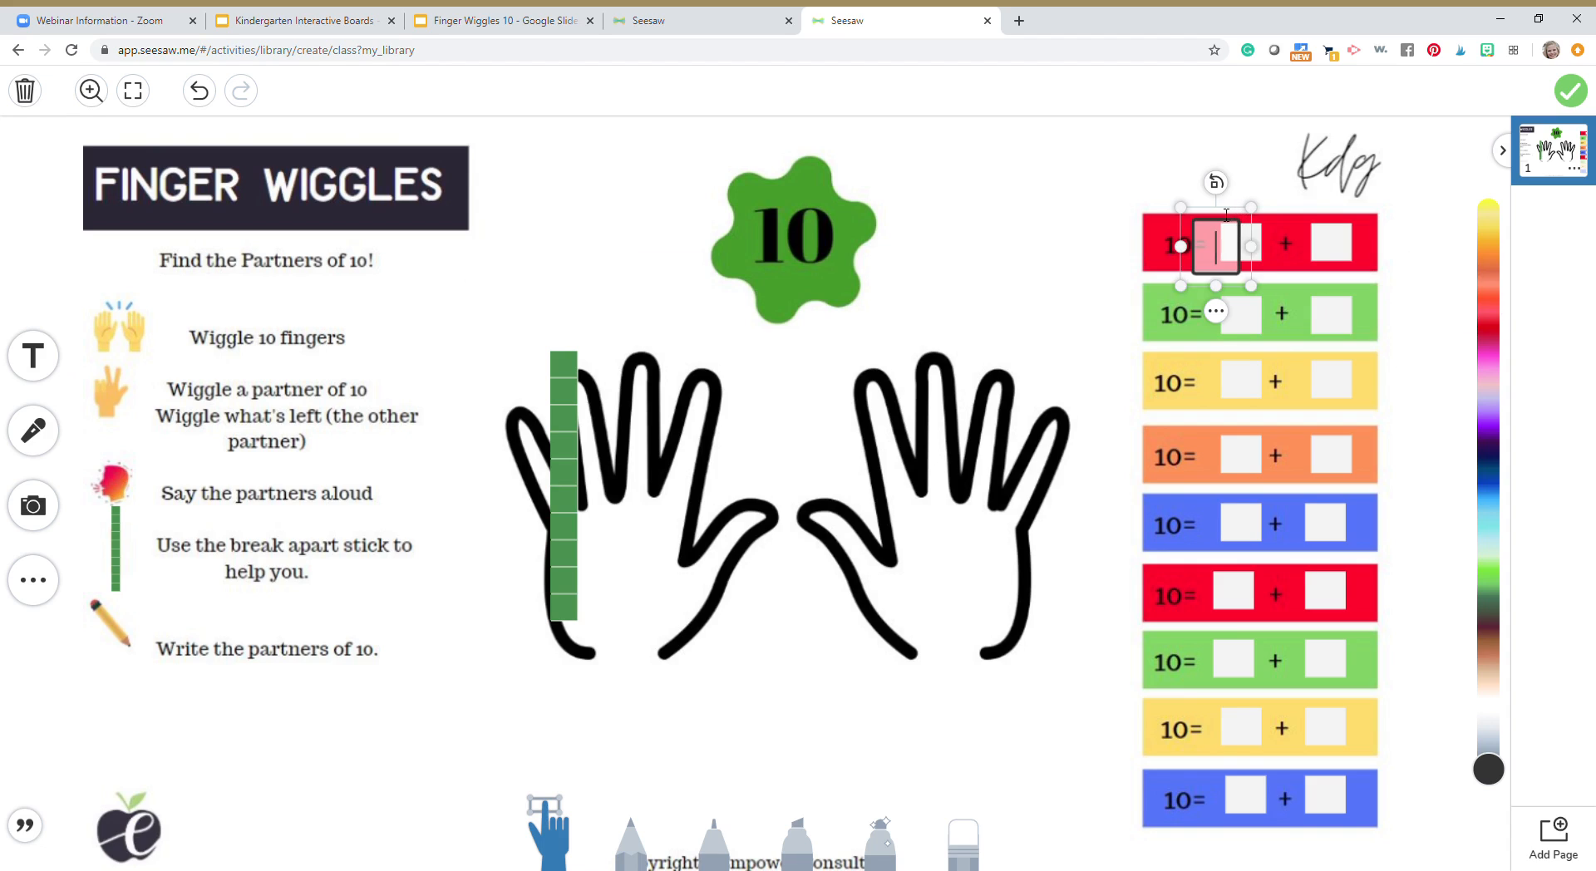
left_click_drag(1228, 249, 1252, 249)
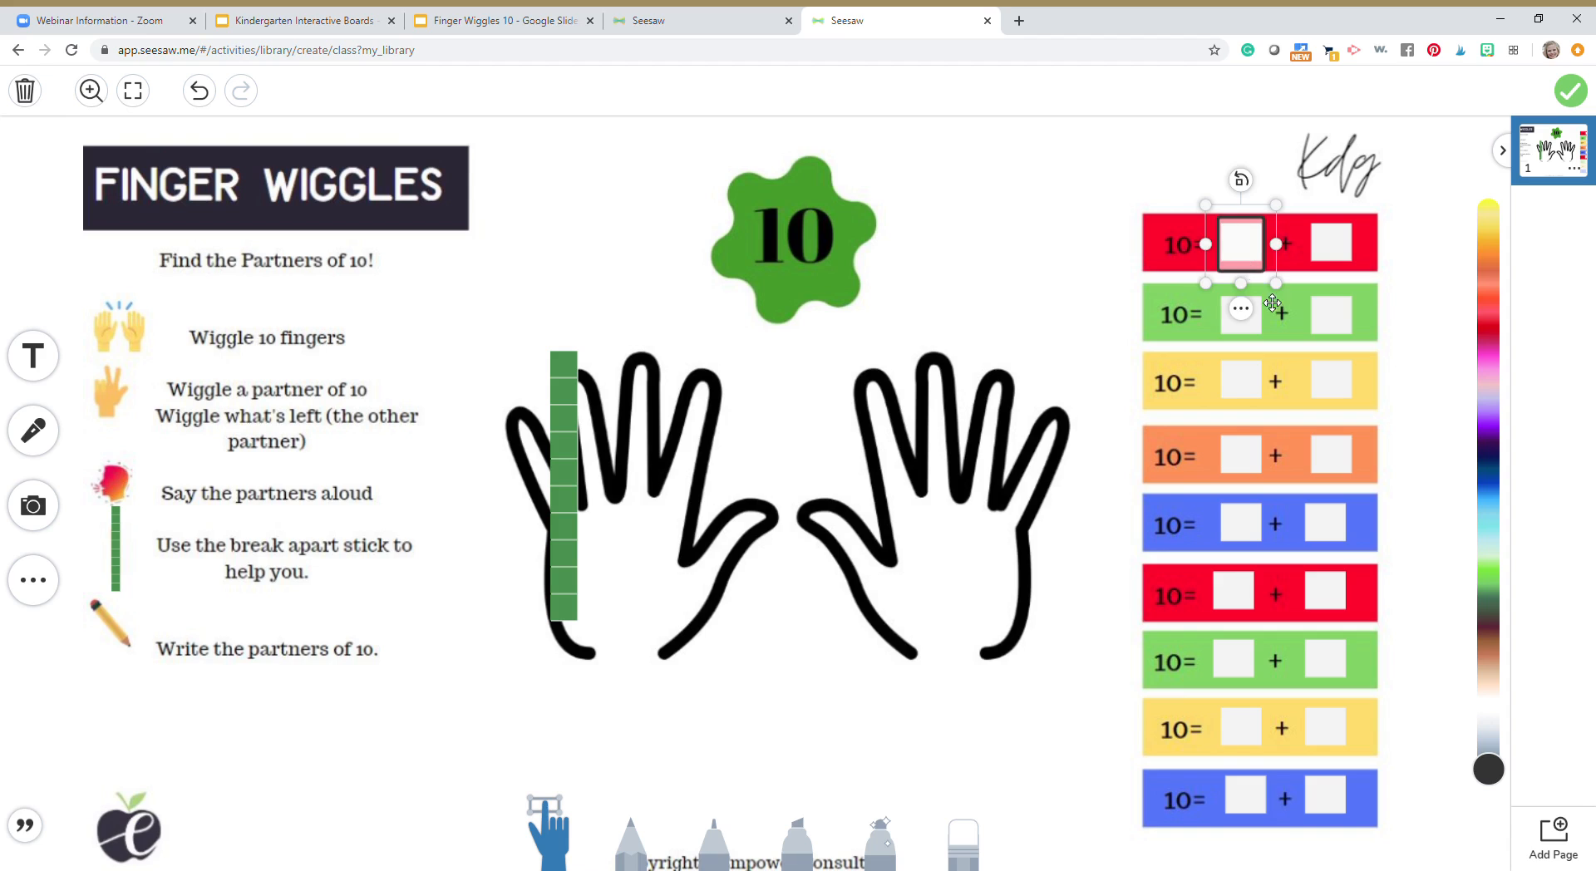
left_click(1248, 262)
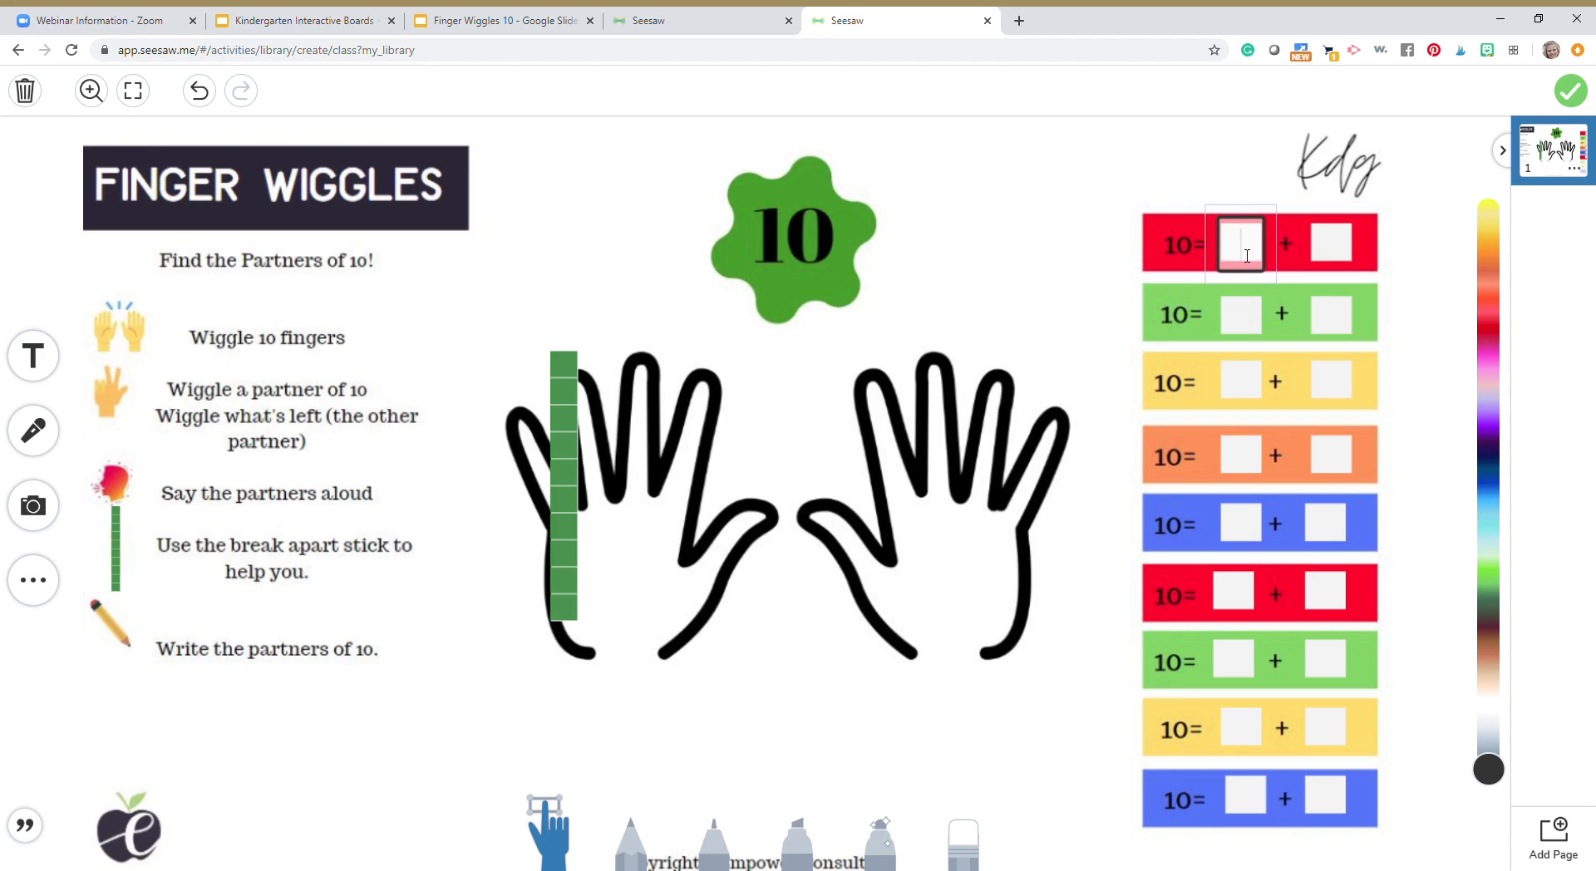
left_click(1254, 213)
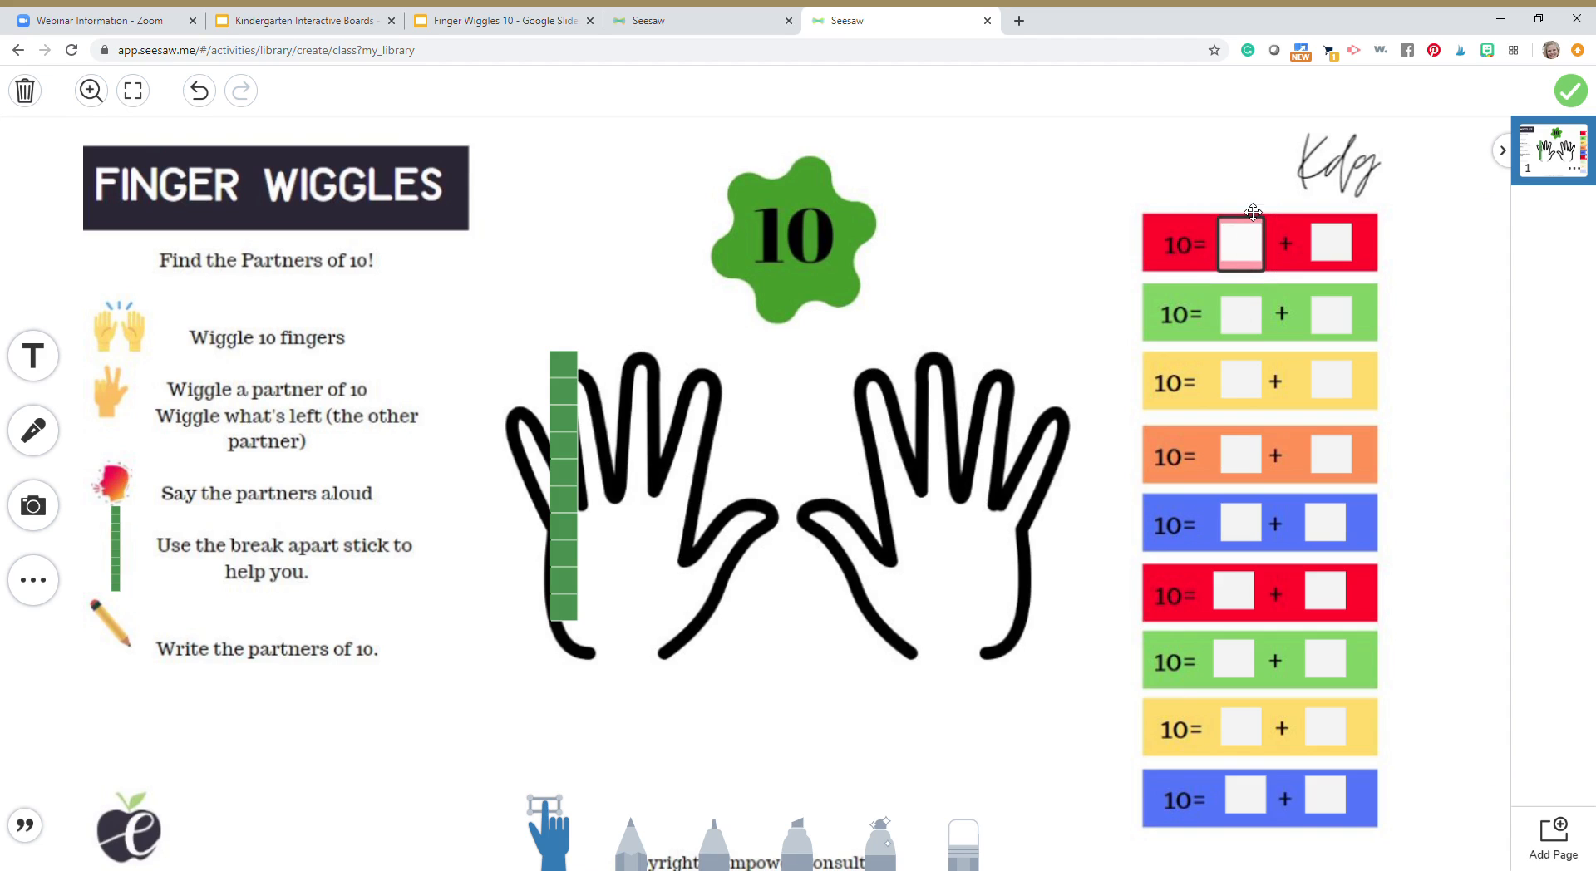
Paste a copy of the red equation's small text box onto the page.
left_click(1246, 239)
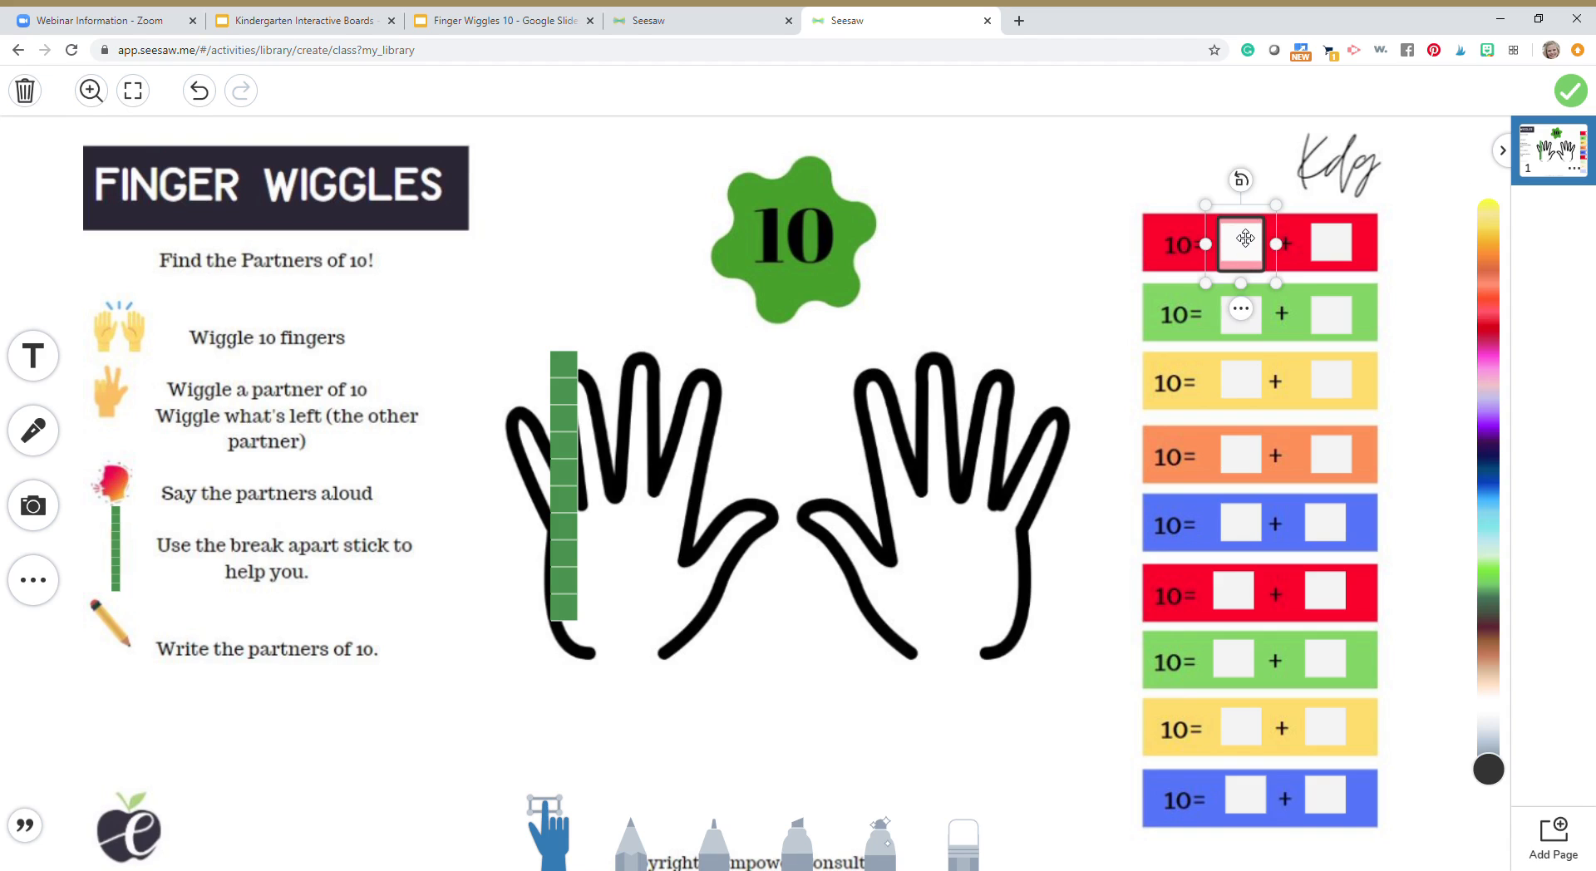
key("ctrl+v")
left_click(1248, 255)
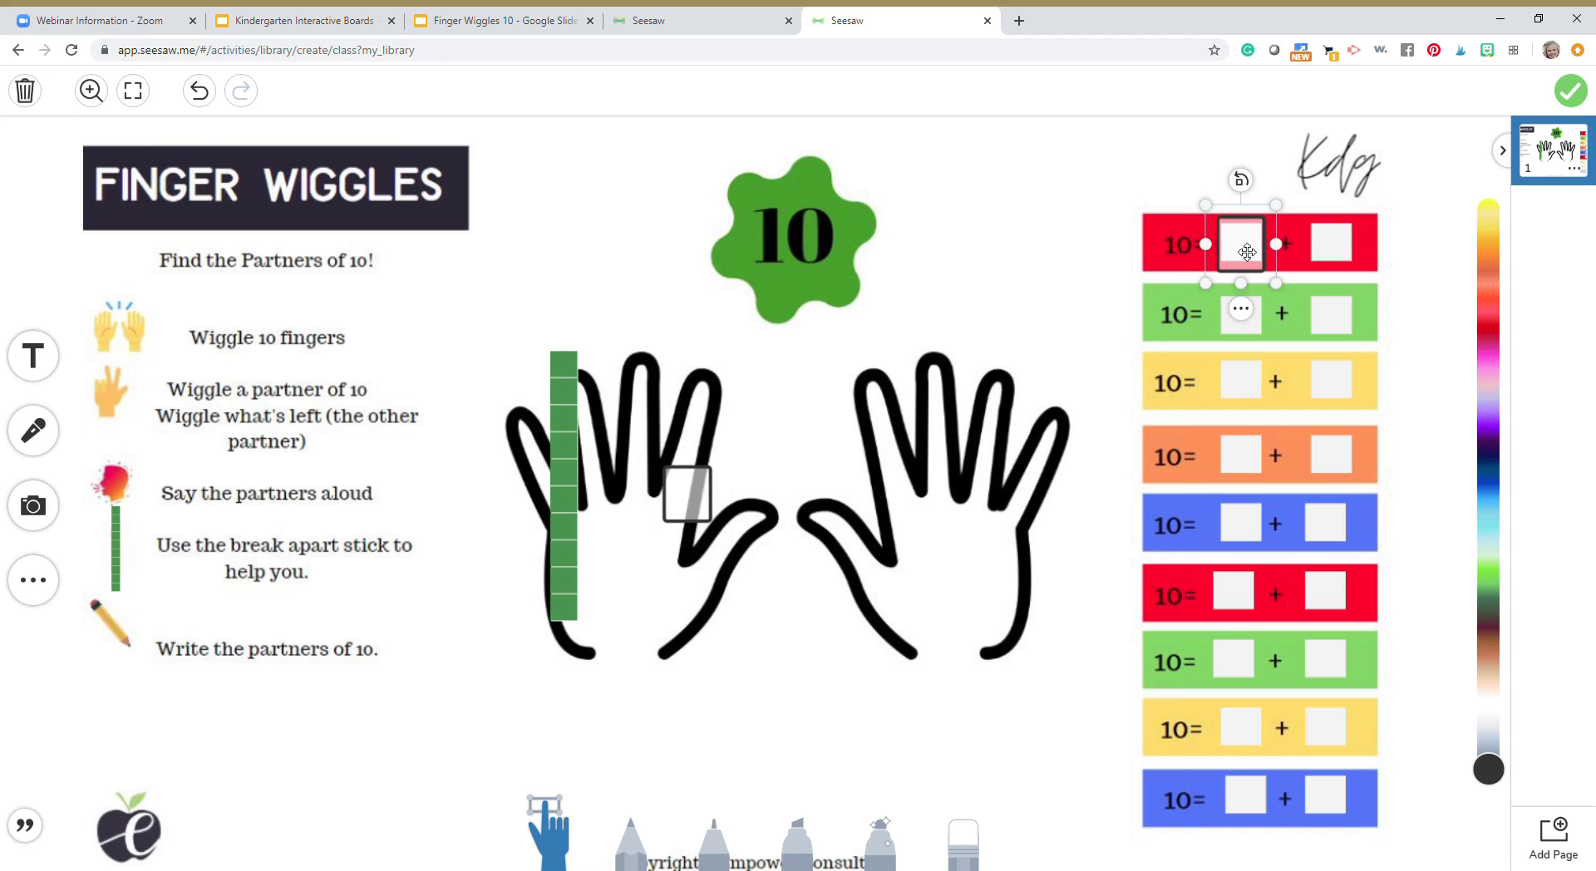
left_click(1251, 259)
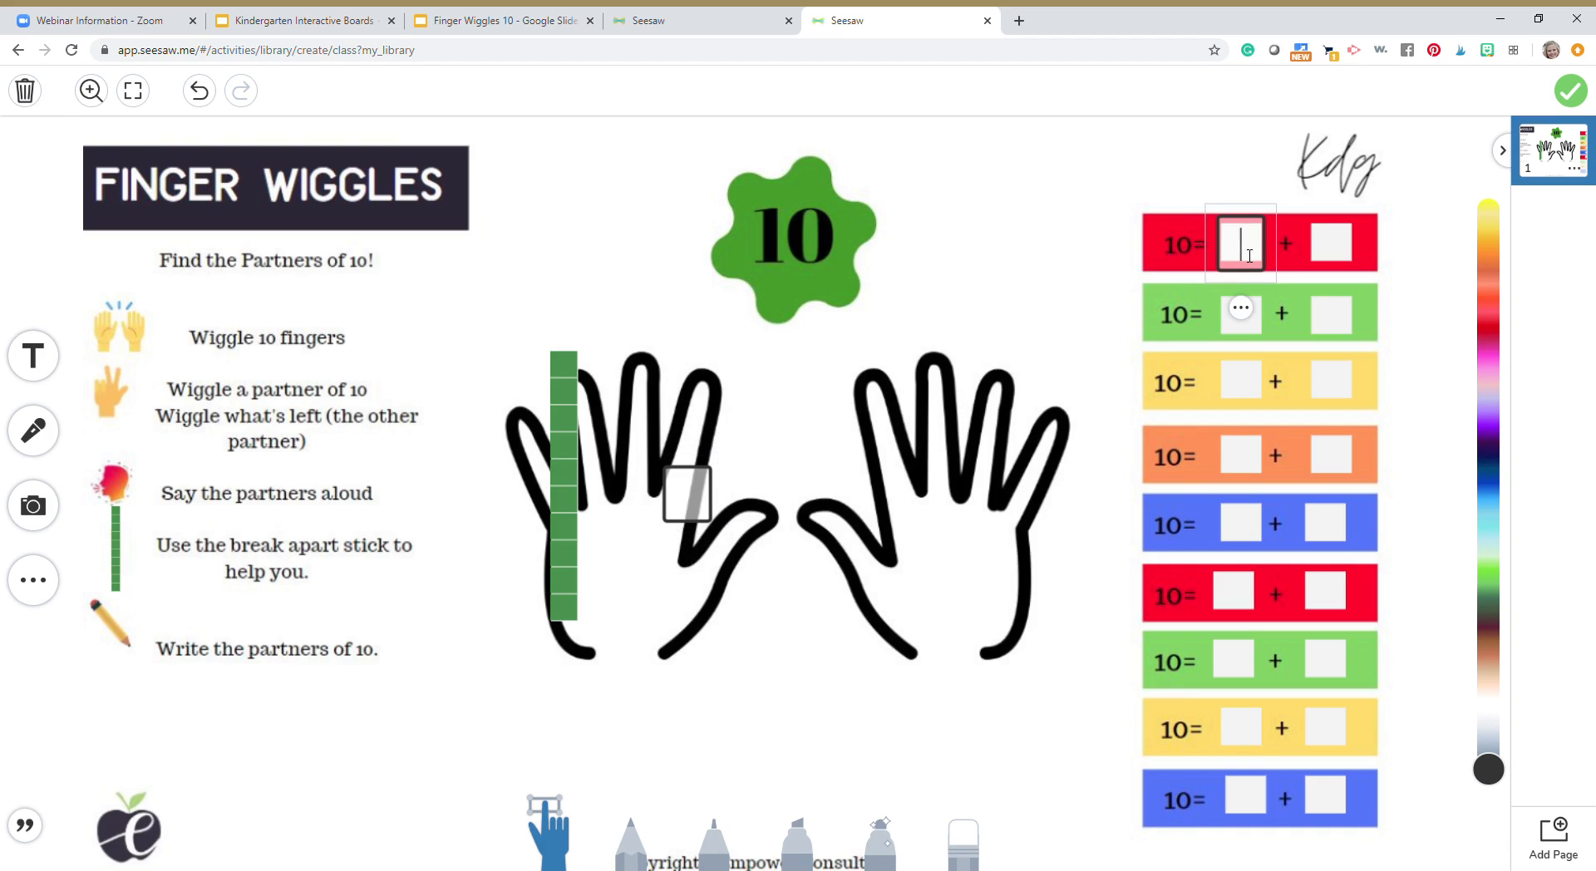
left_click(1273, 294)
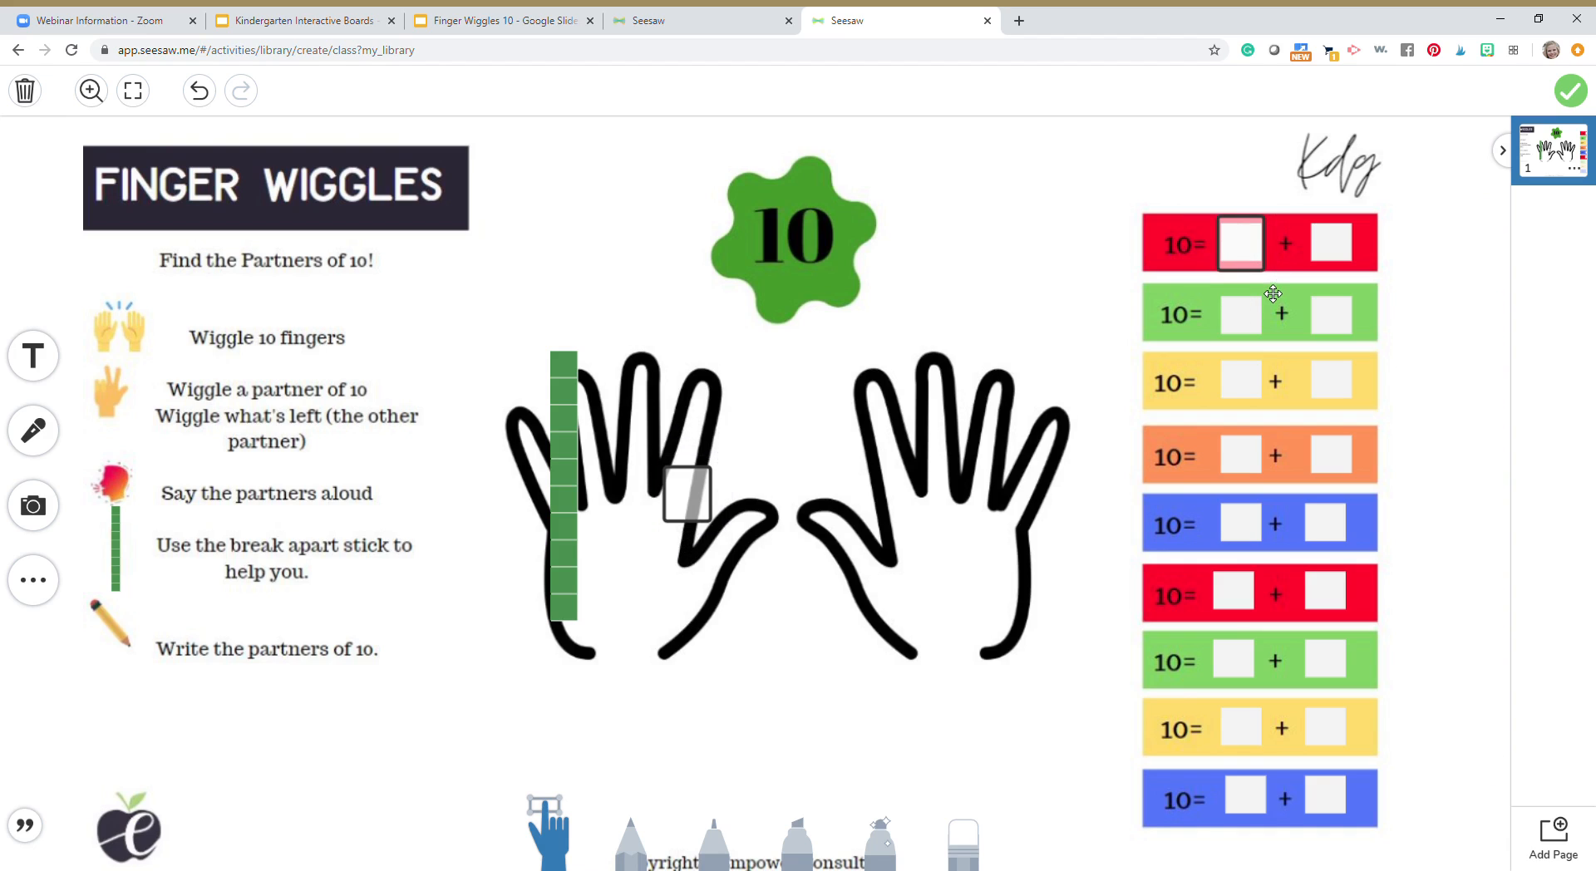
Duplicate the text box on the red equation's first blank and place the duplicate over its second blank.
left_click(1257, 252)
left_click(1244, 307)
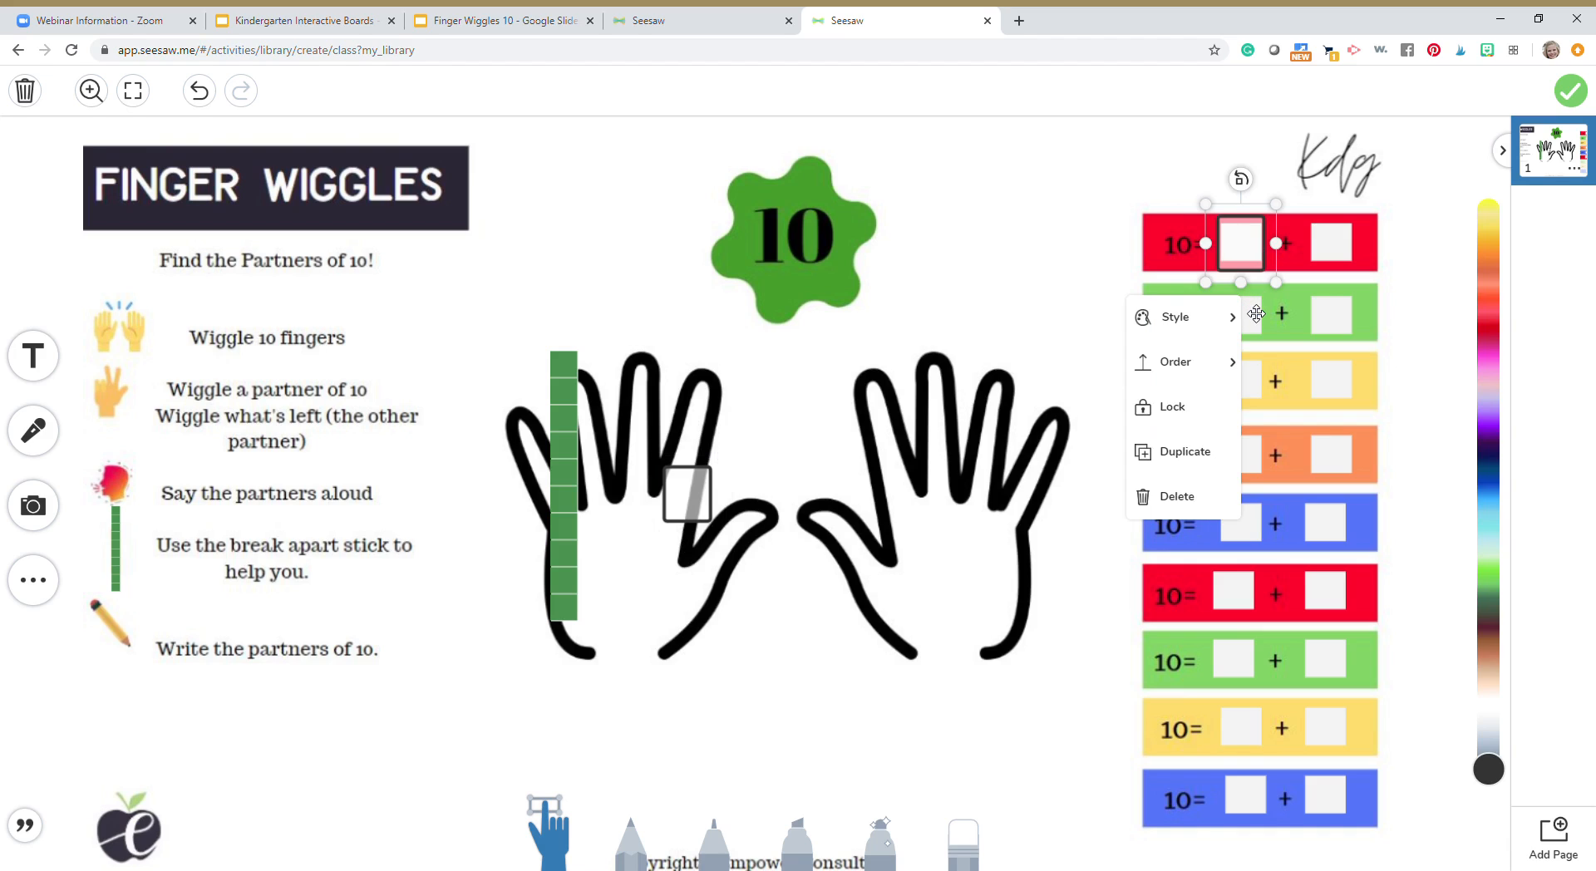
left_click(1183, 468)
left_click_drag(1272, 274, 1335, 239)
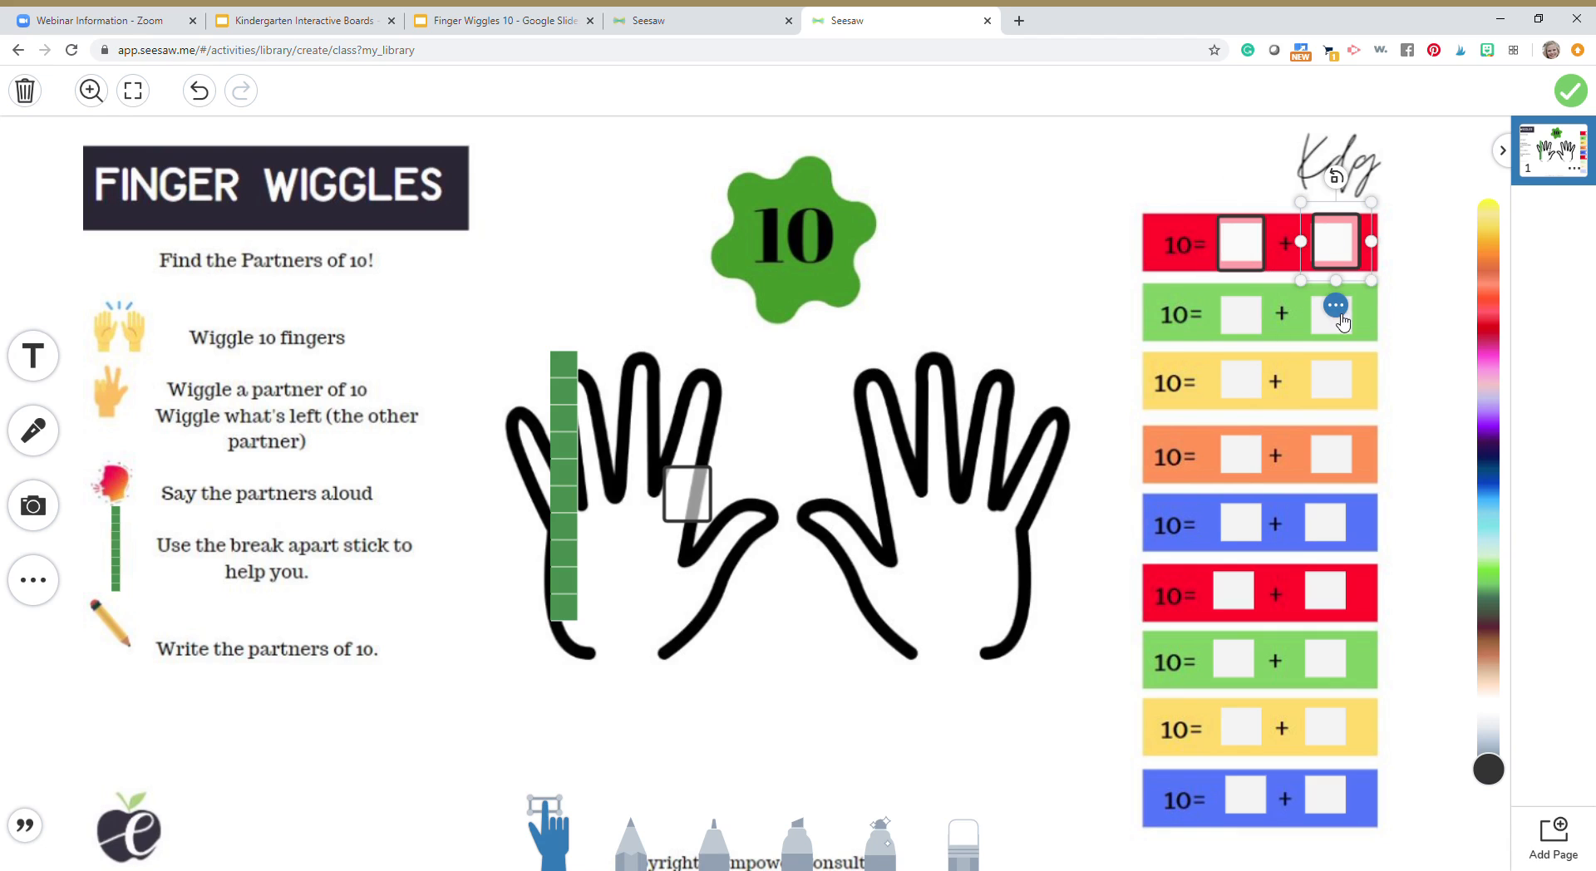
Lock both text boxes on the red equation's blanks.
left_click(1336, 306)
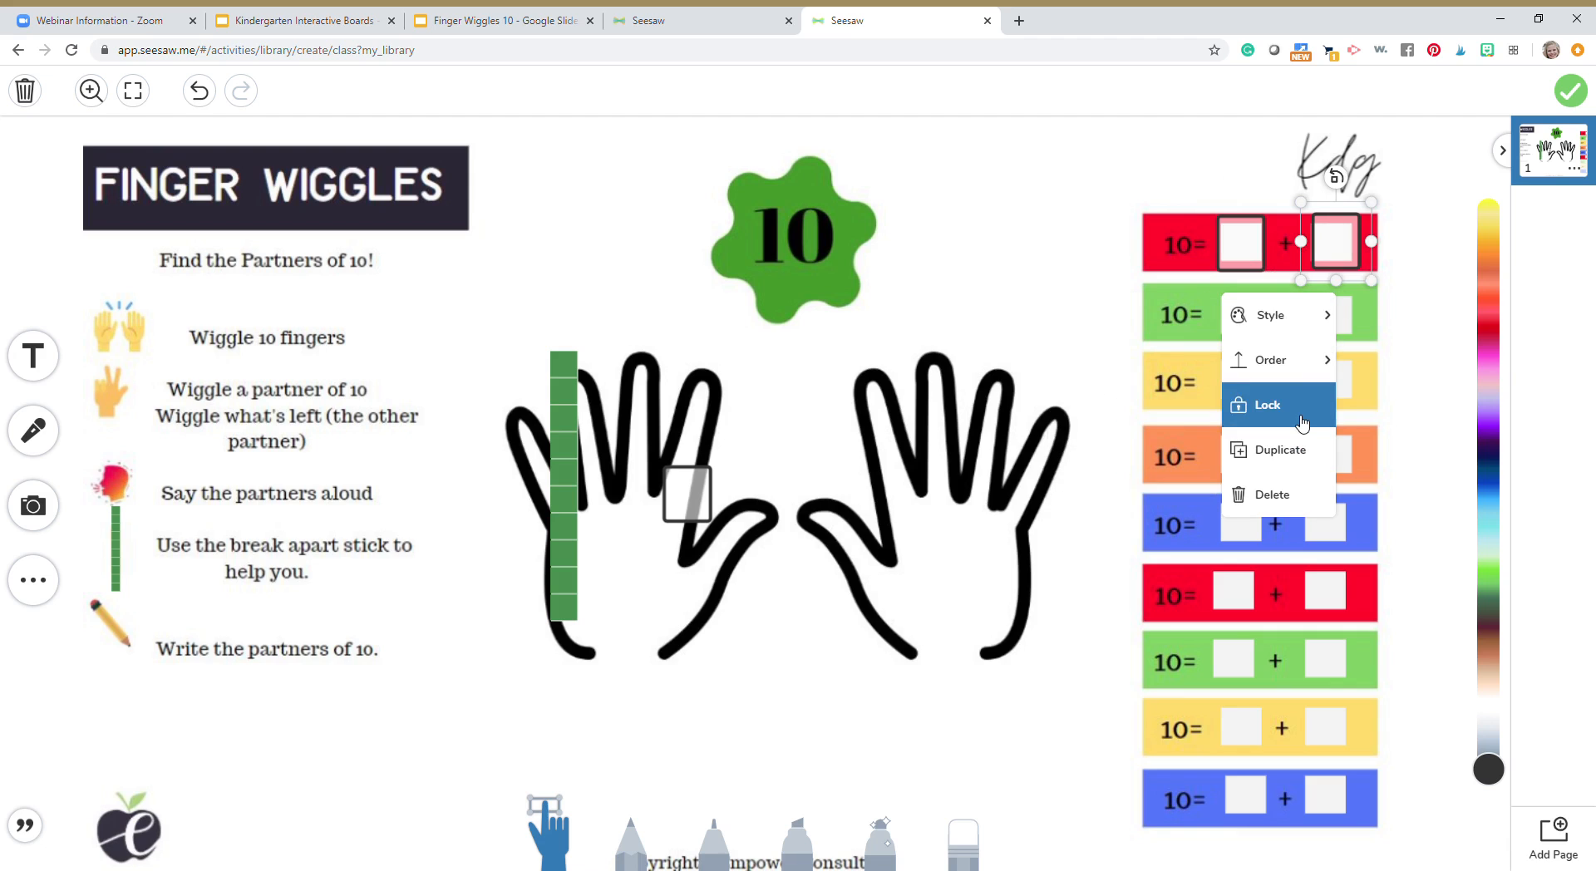
left_click(1269, 406)
left_click(1241, 242)
left_click(1244, 307)
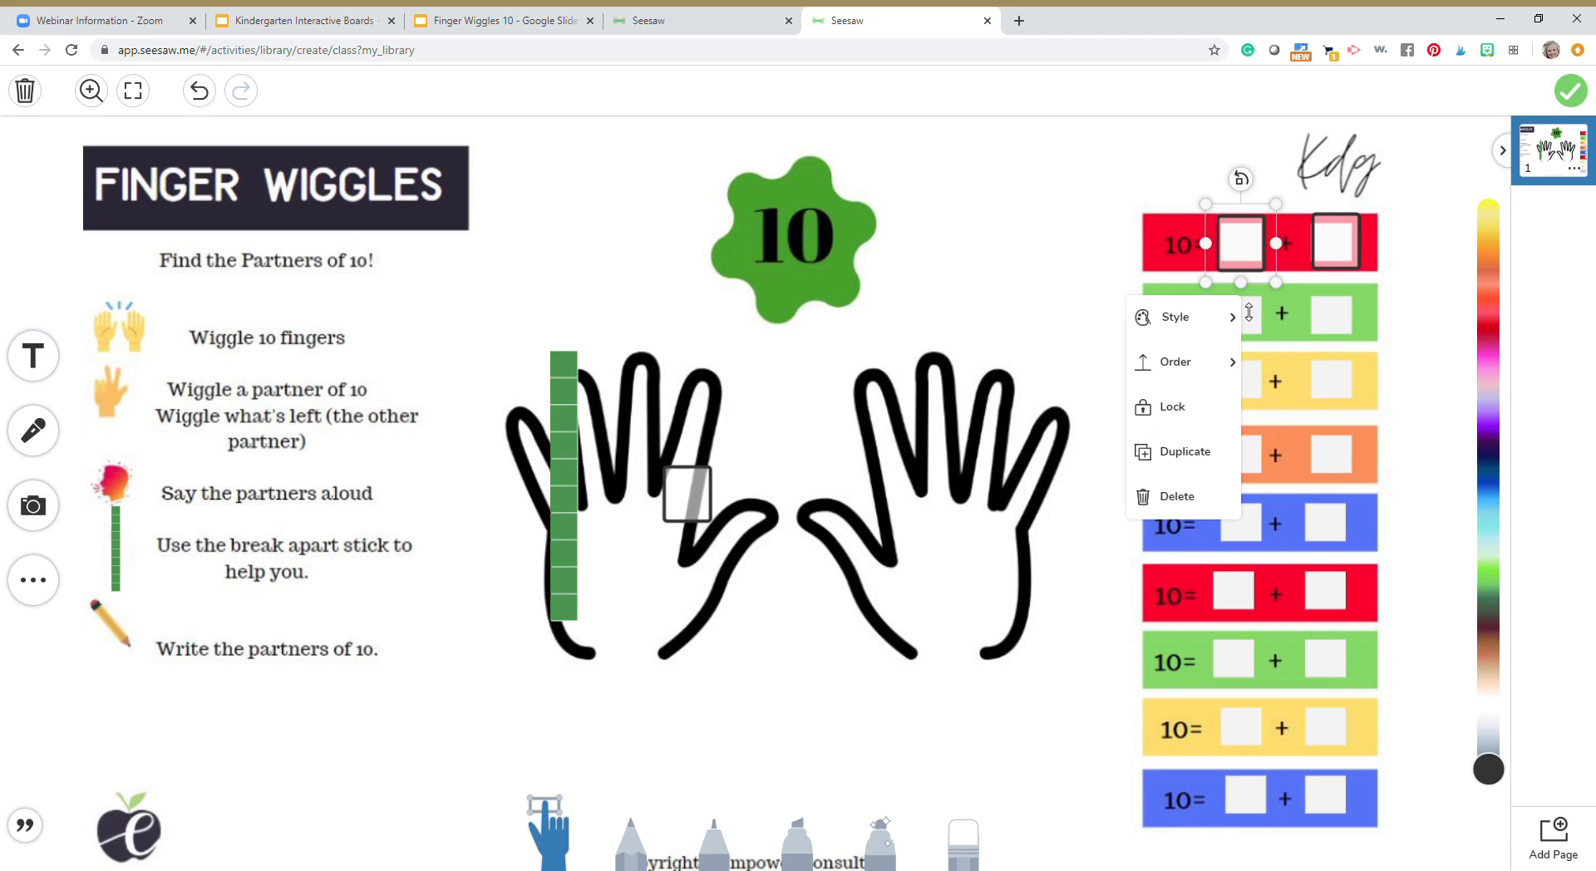
left_click(1200, 418)
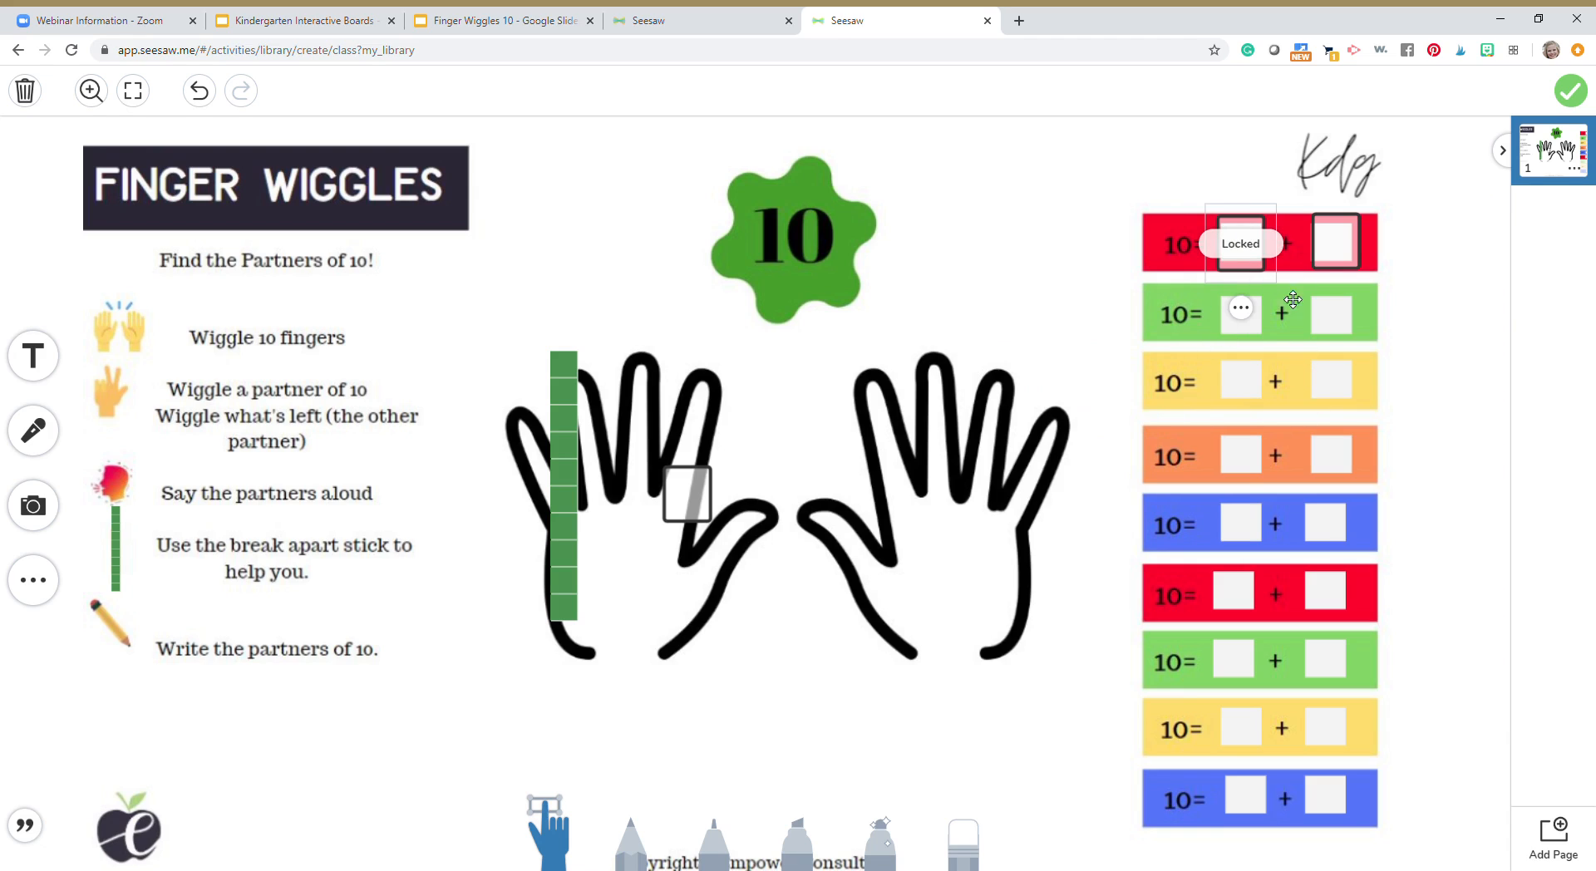
Unlock both text boxes on the red equation's blanks.
left_click(1346, 249)
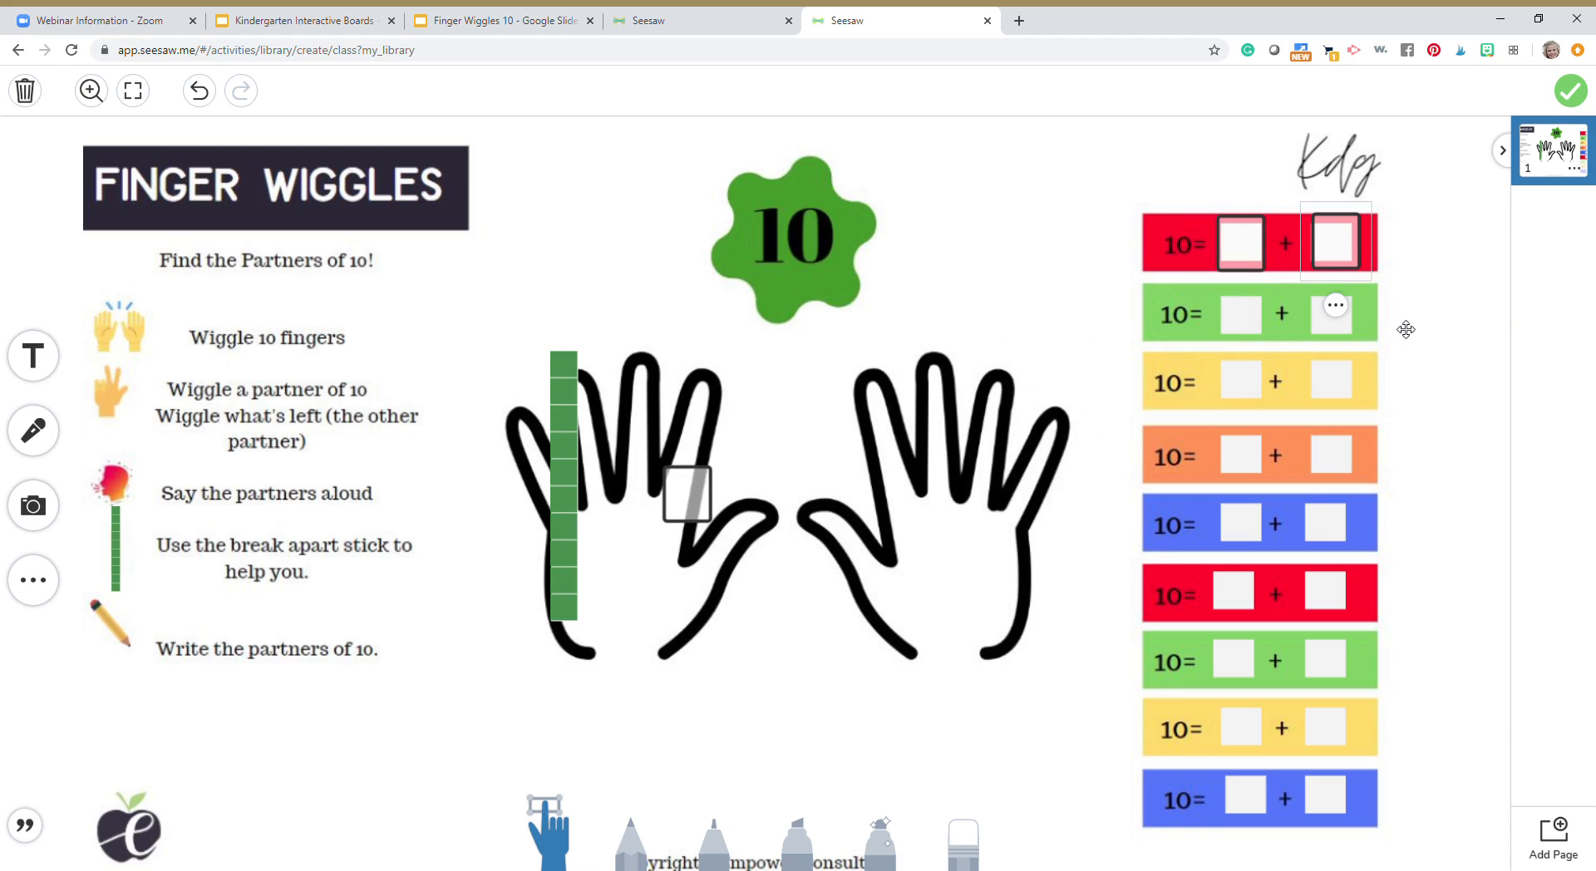
left_click(1337, 252)
left_click(1336, 306)
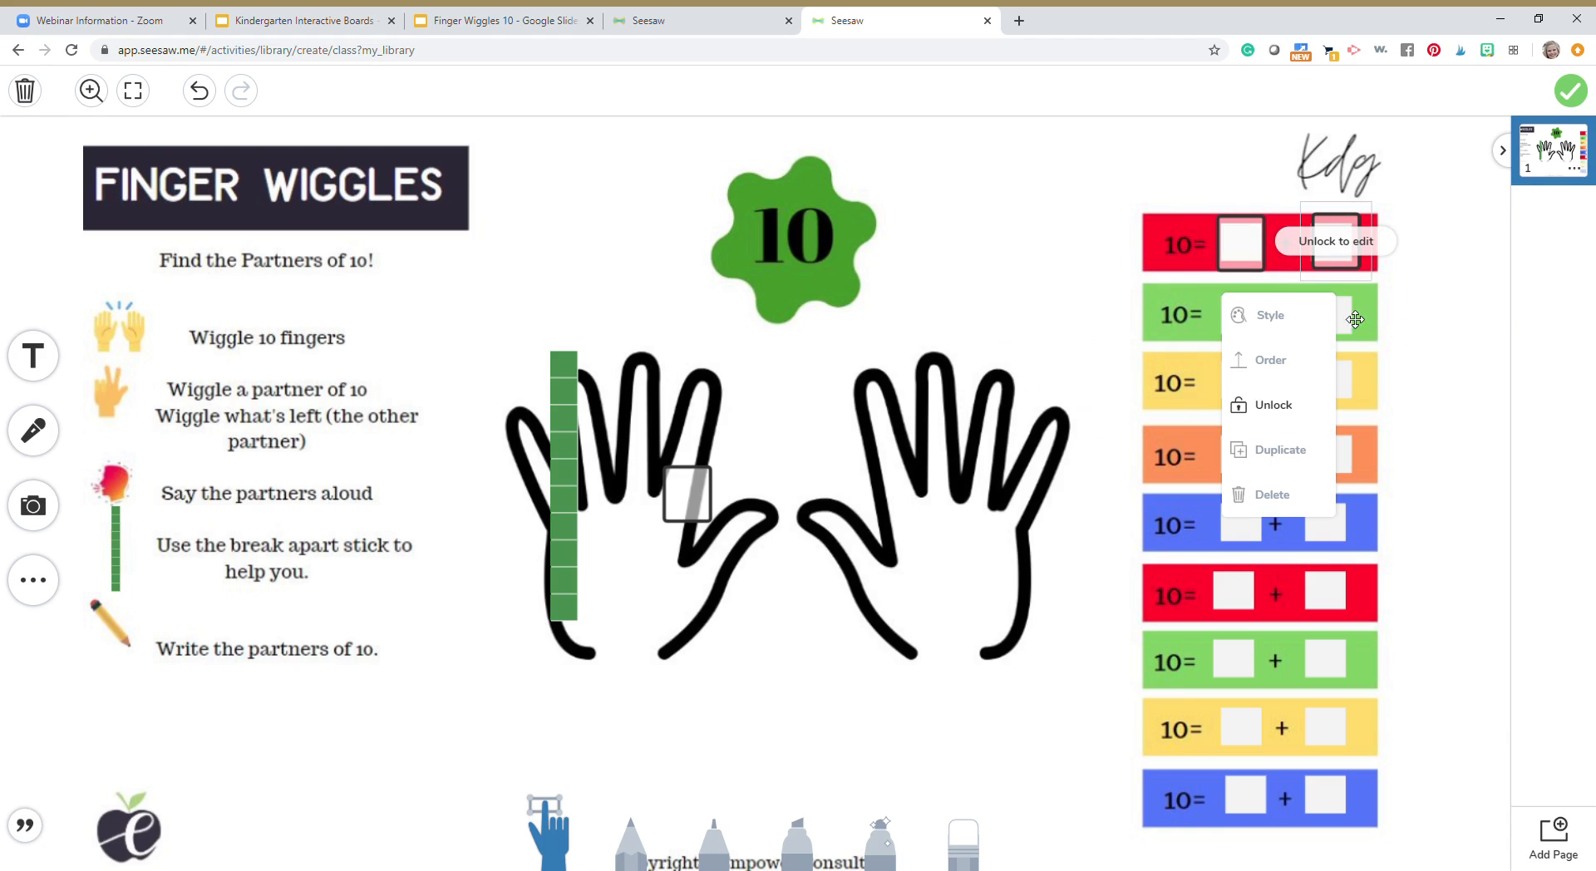
left_click(1285, 403)
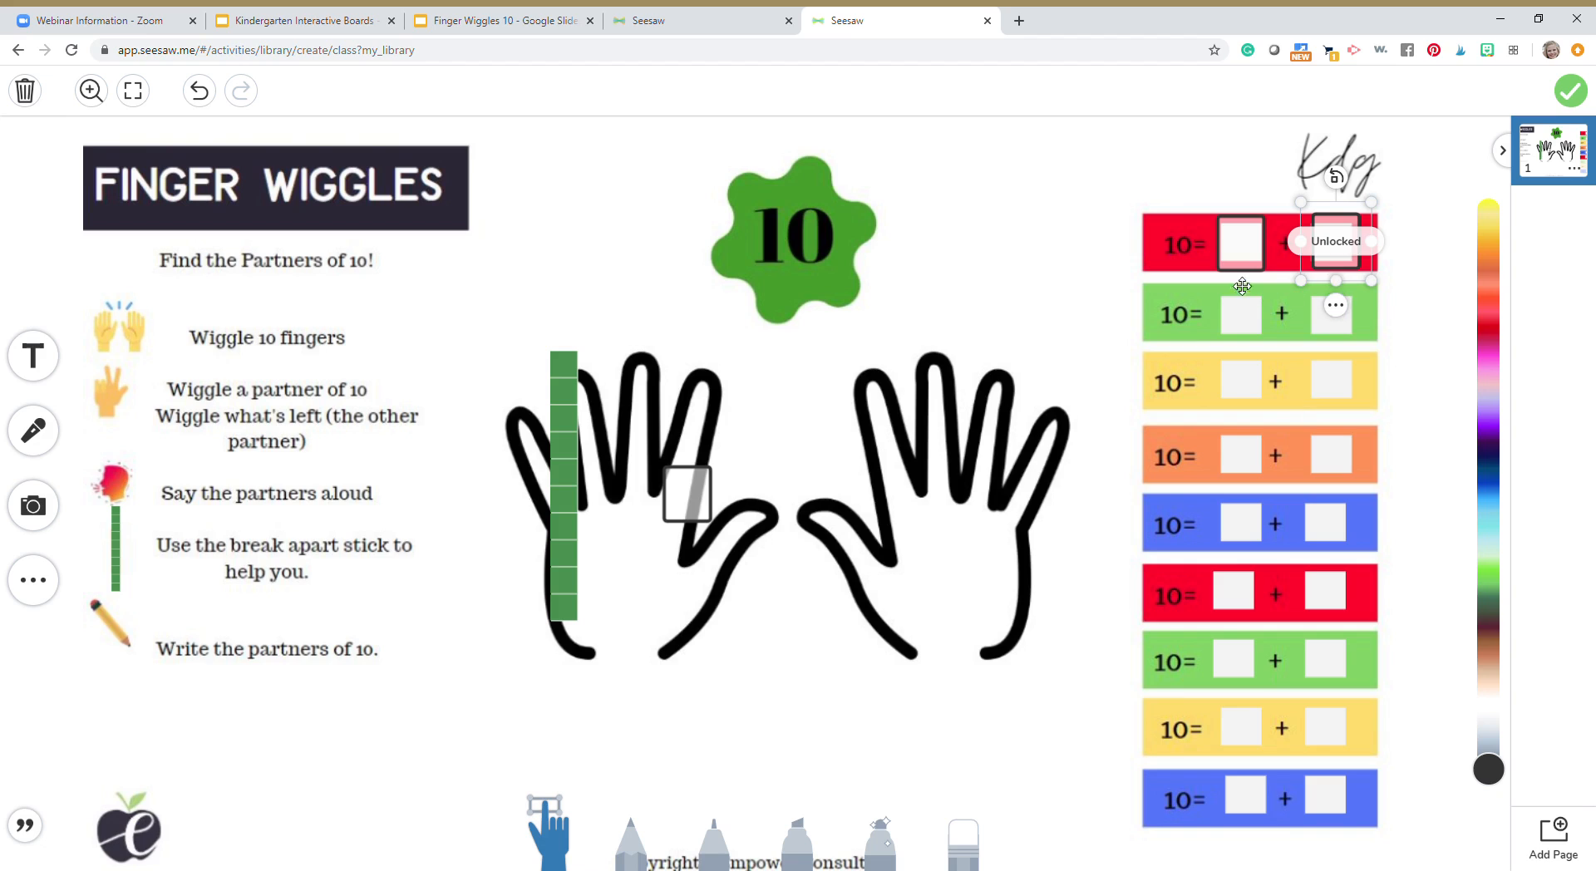
left_click(1242, 253)
left_click(1243, 306)
left_click(1183, 405)
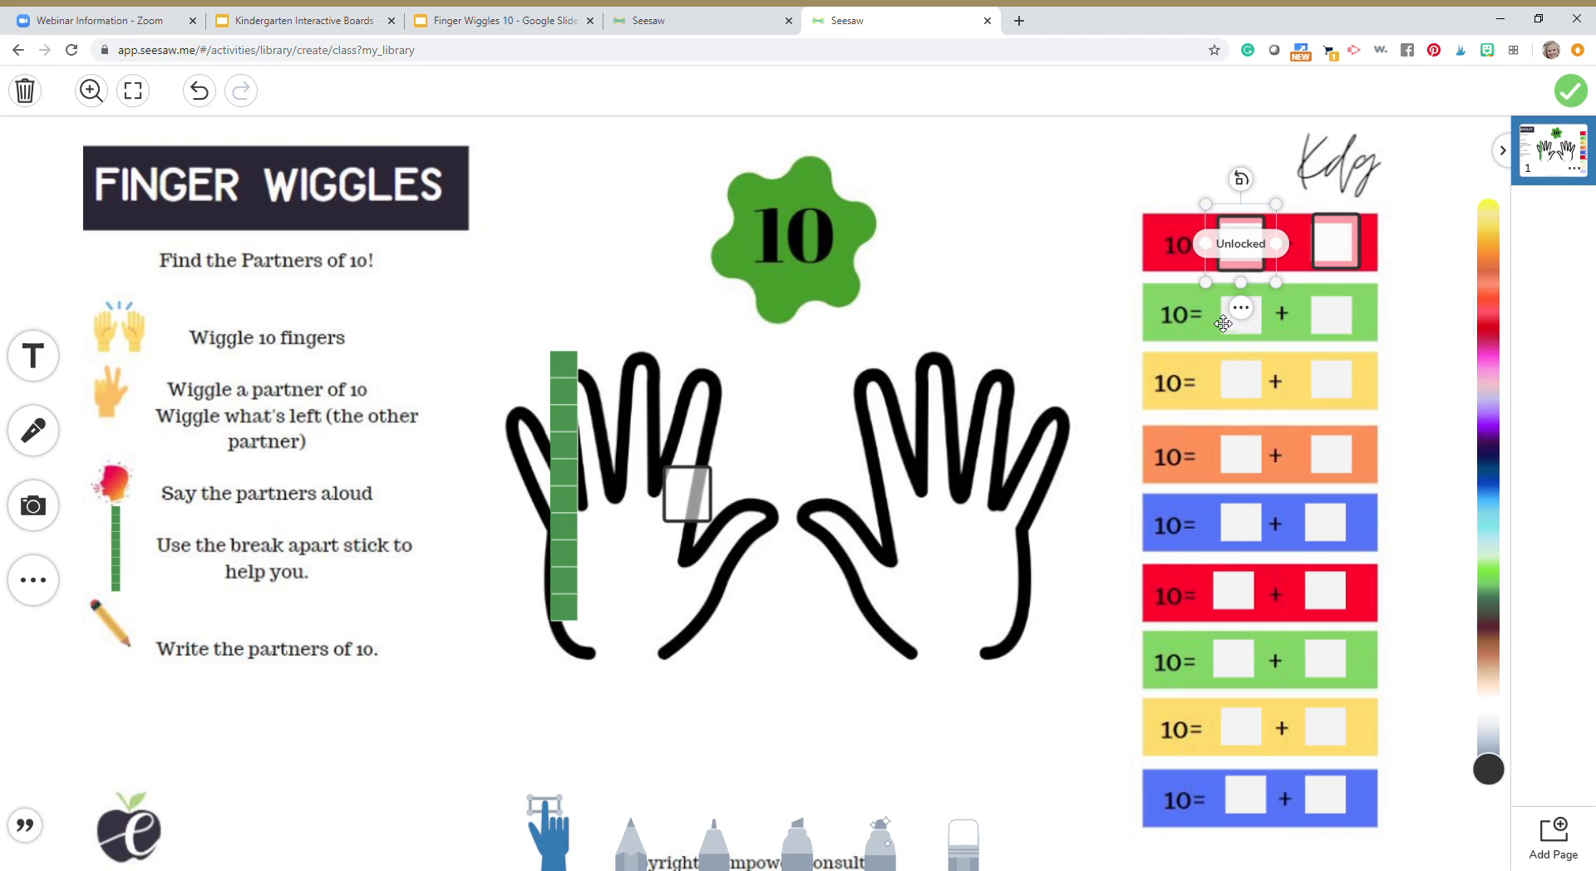
Test the red equation's second text box by entering 3, and erase the number.
left_click(1350, 260)
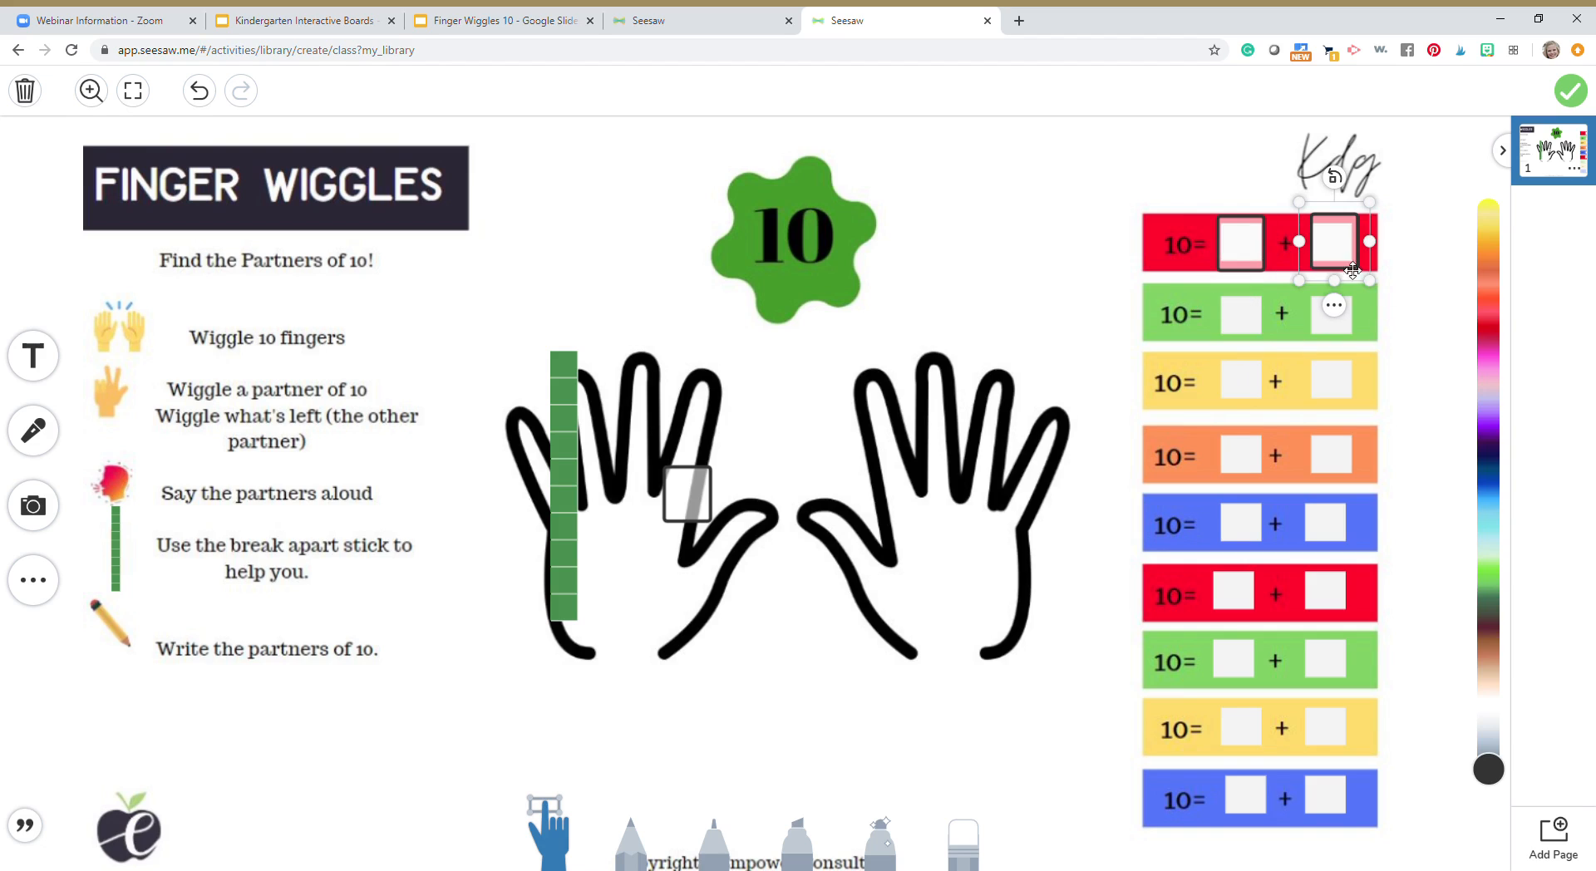
left_click(1347, 251)
type("3")
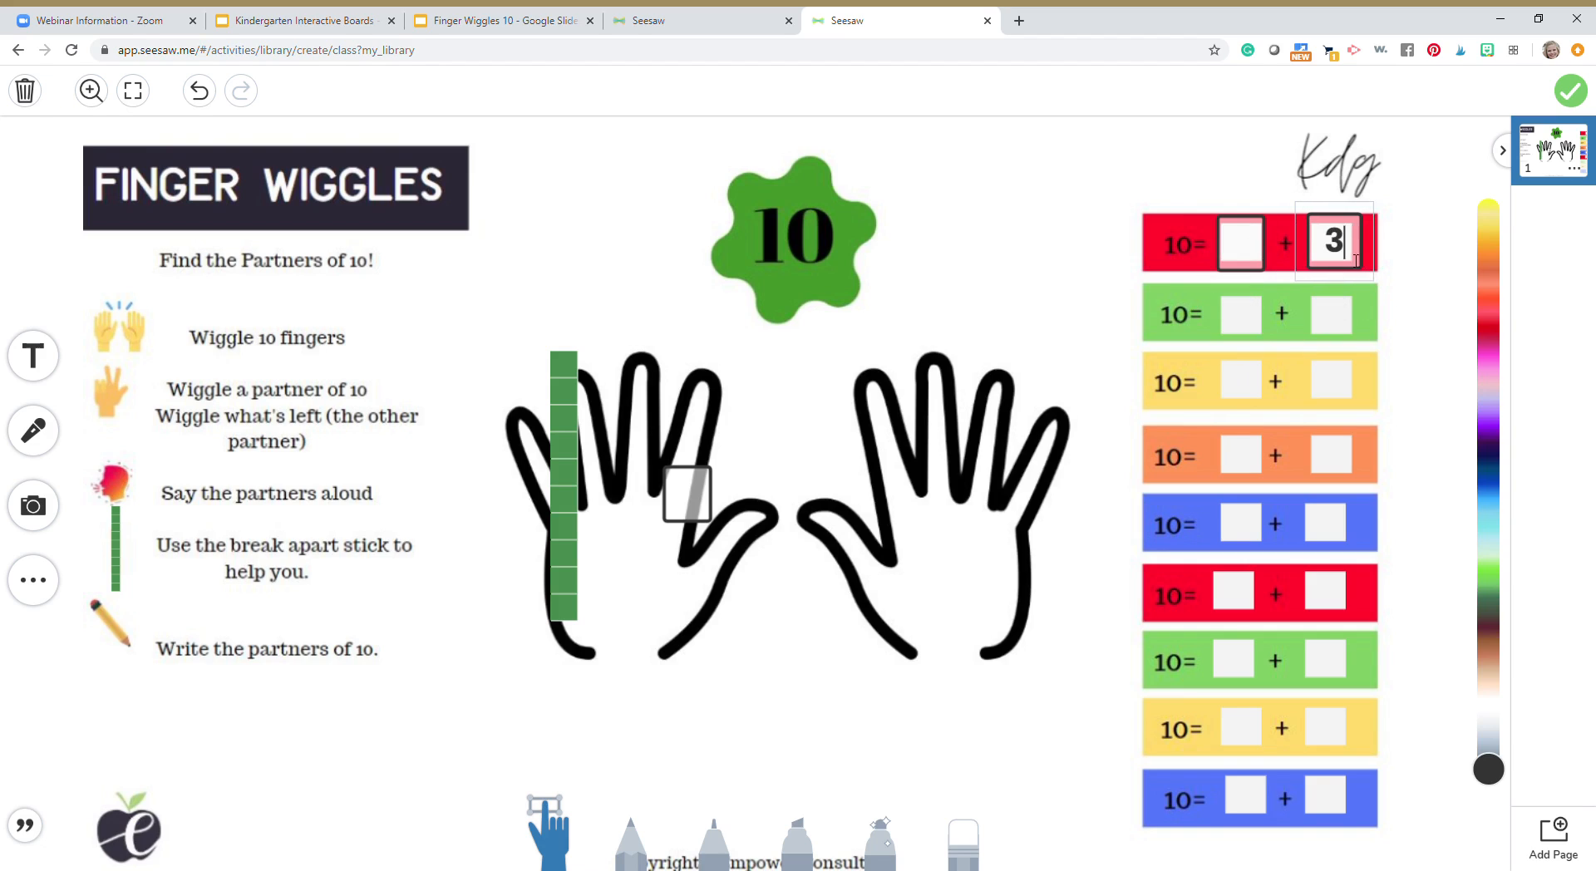
key("BackSpace")
left_click(1402, 343)
Duplicate the red equation's first text box and place copies over both blanks of the green equation below it.
left_click(1243, 260)
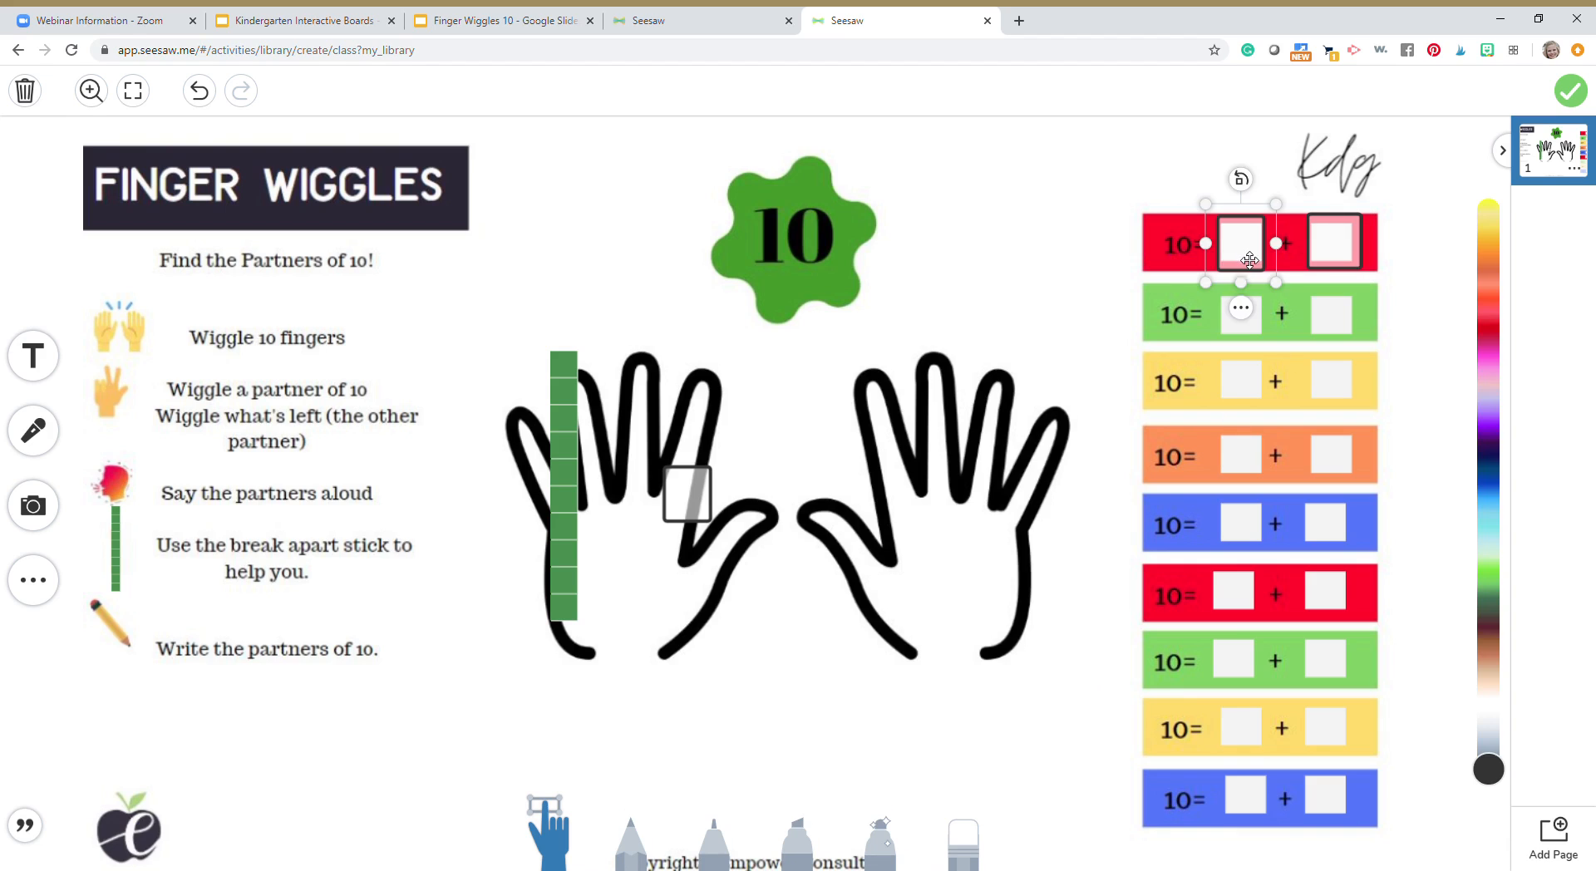
left_click(1241, 310)
left_click(1208, 453)
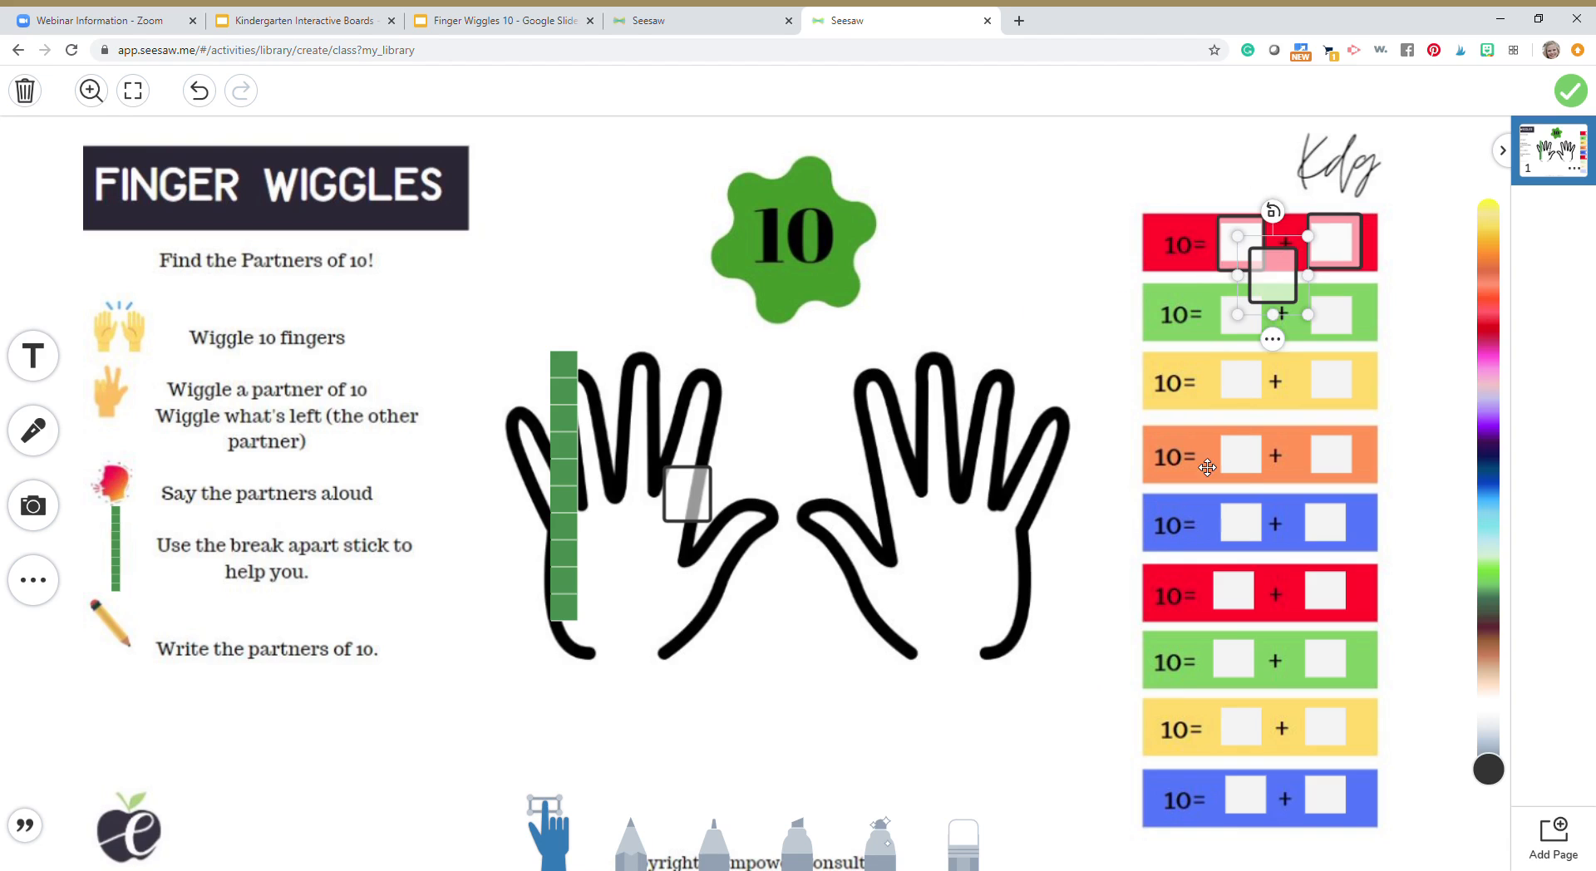
left_click_drag(1281, 277, 1249, 318)
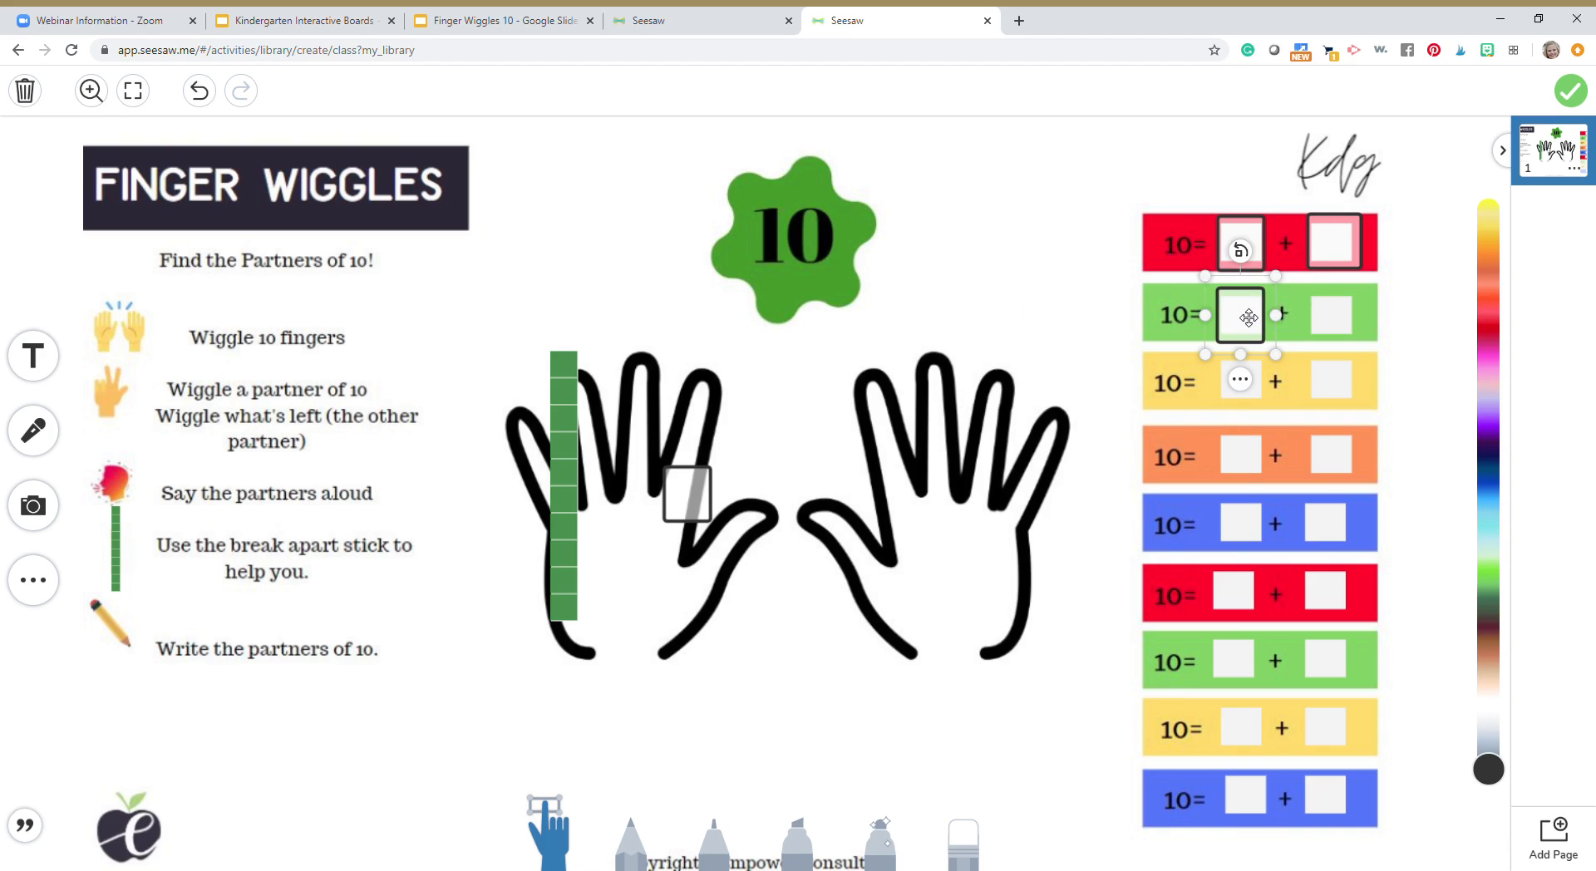
left_click(1245, 378)
left_click(1174, 553)
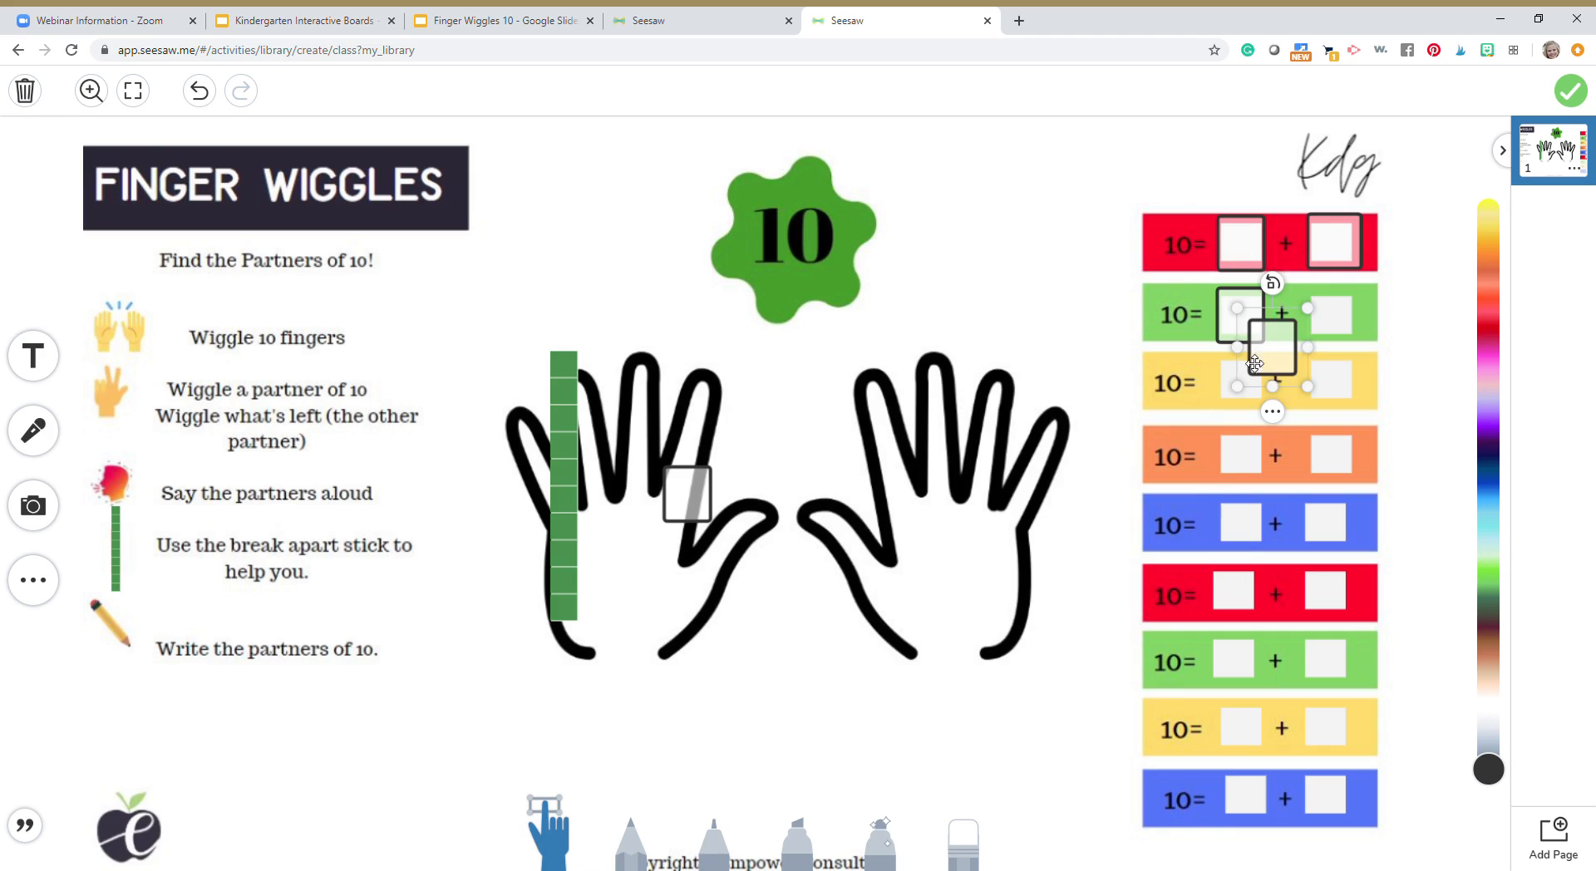
left_click_drag(1274, 349, 1346, 326)
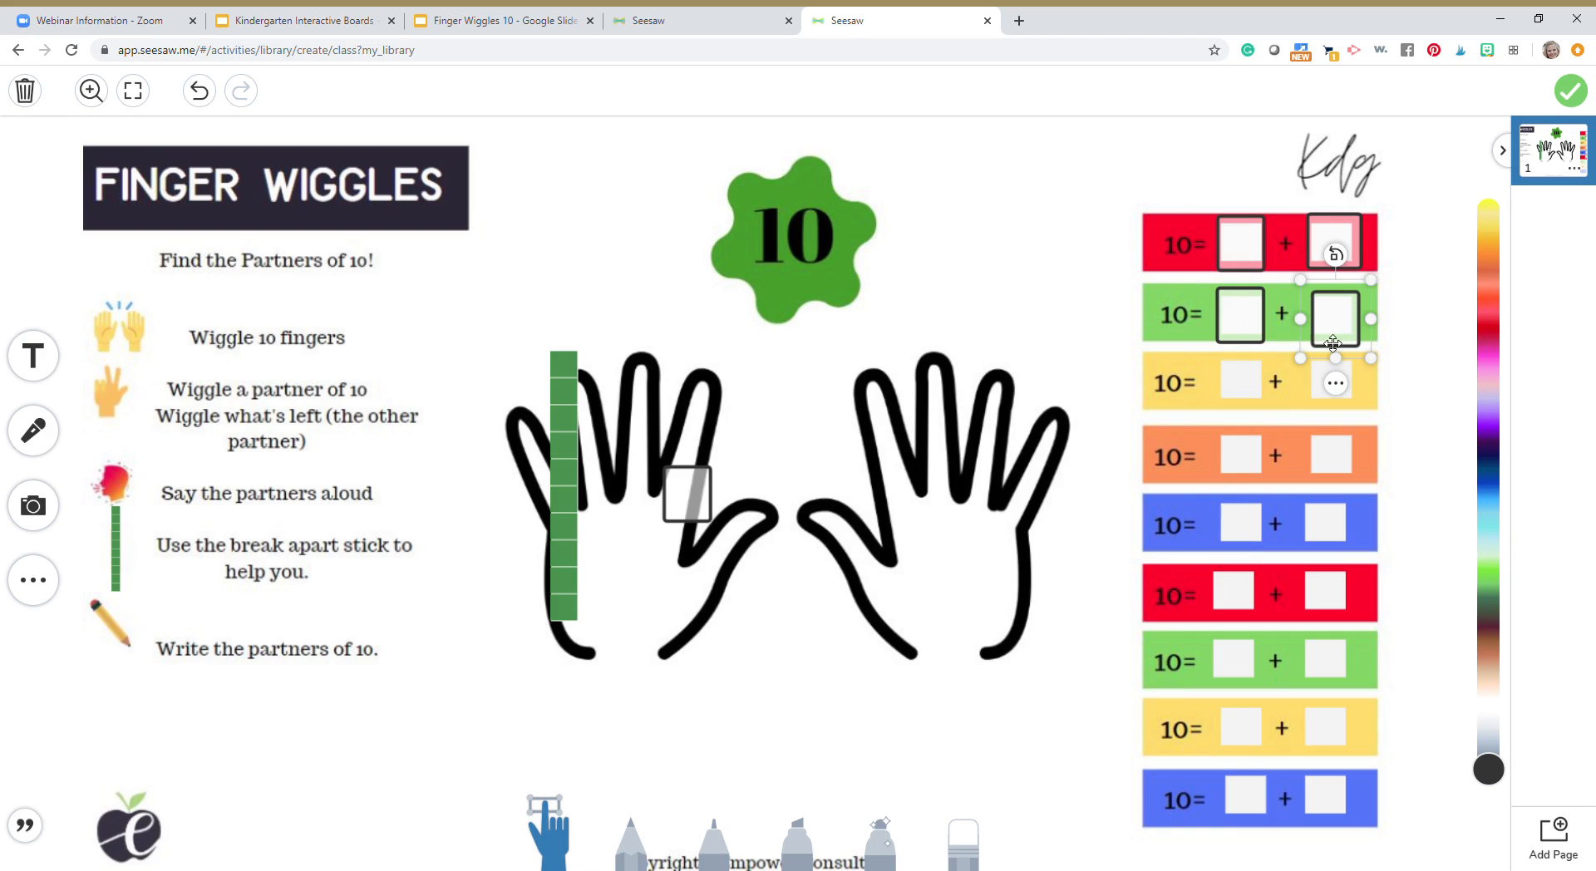
Duplicate the green equation's text box and place copies over both blanks of the upper yellow equation.
left_click(1334, 376)
left_click(1282, 524)
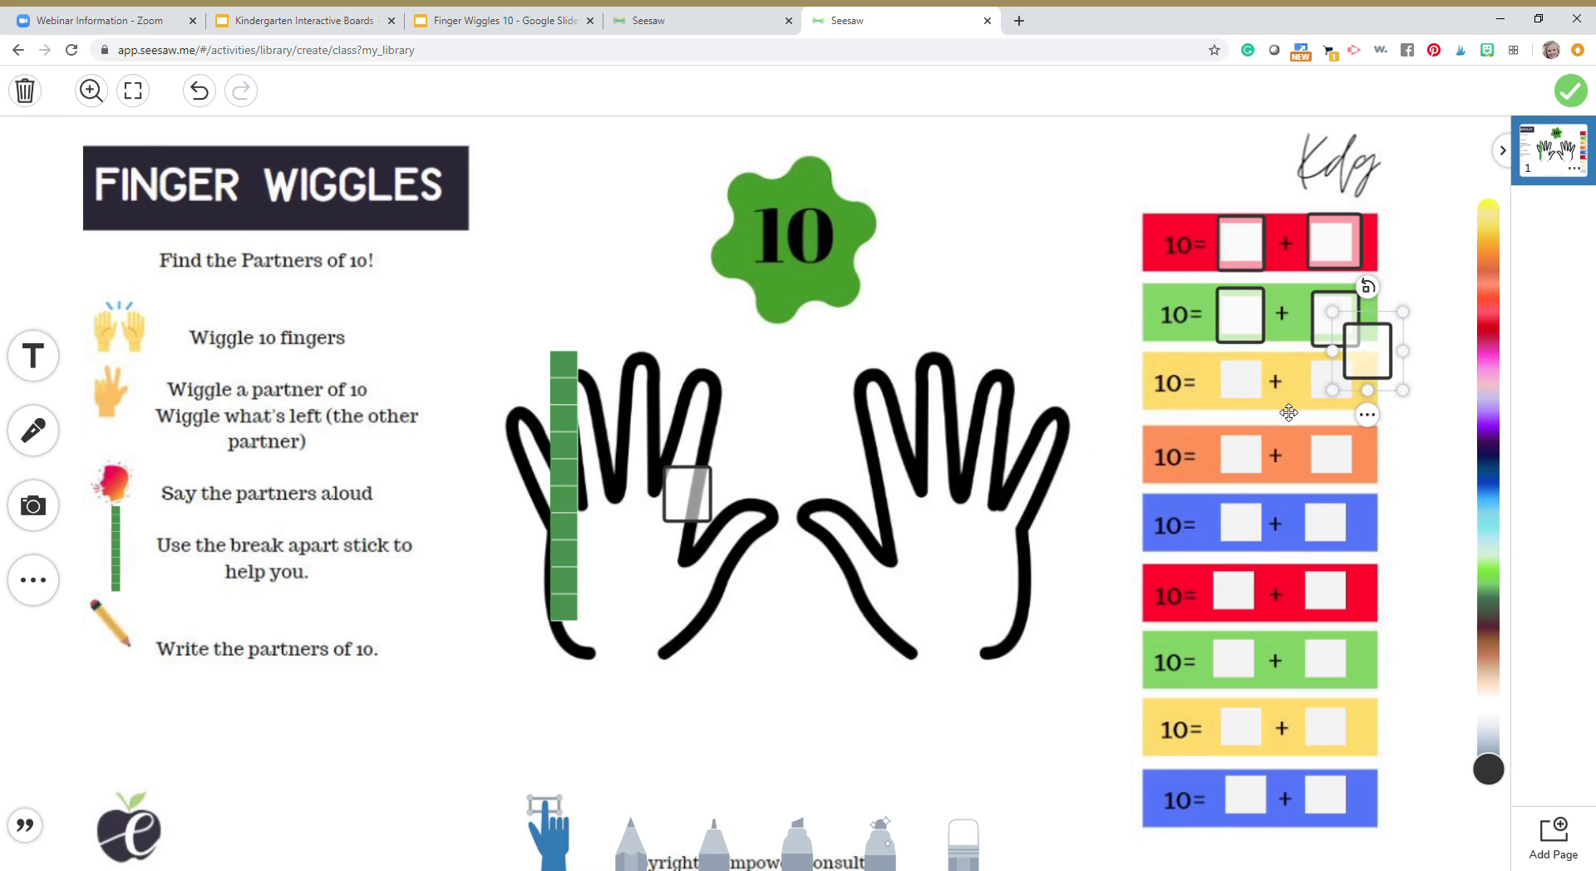
left_click_drag(1371, 358, 1349, 412)
left_click(1238, 449)
left_click(1178, 374)
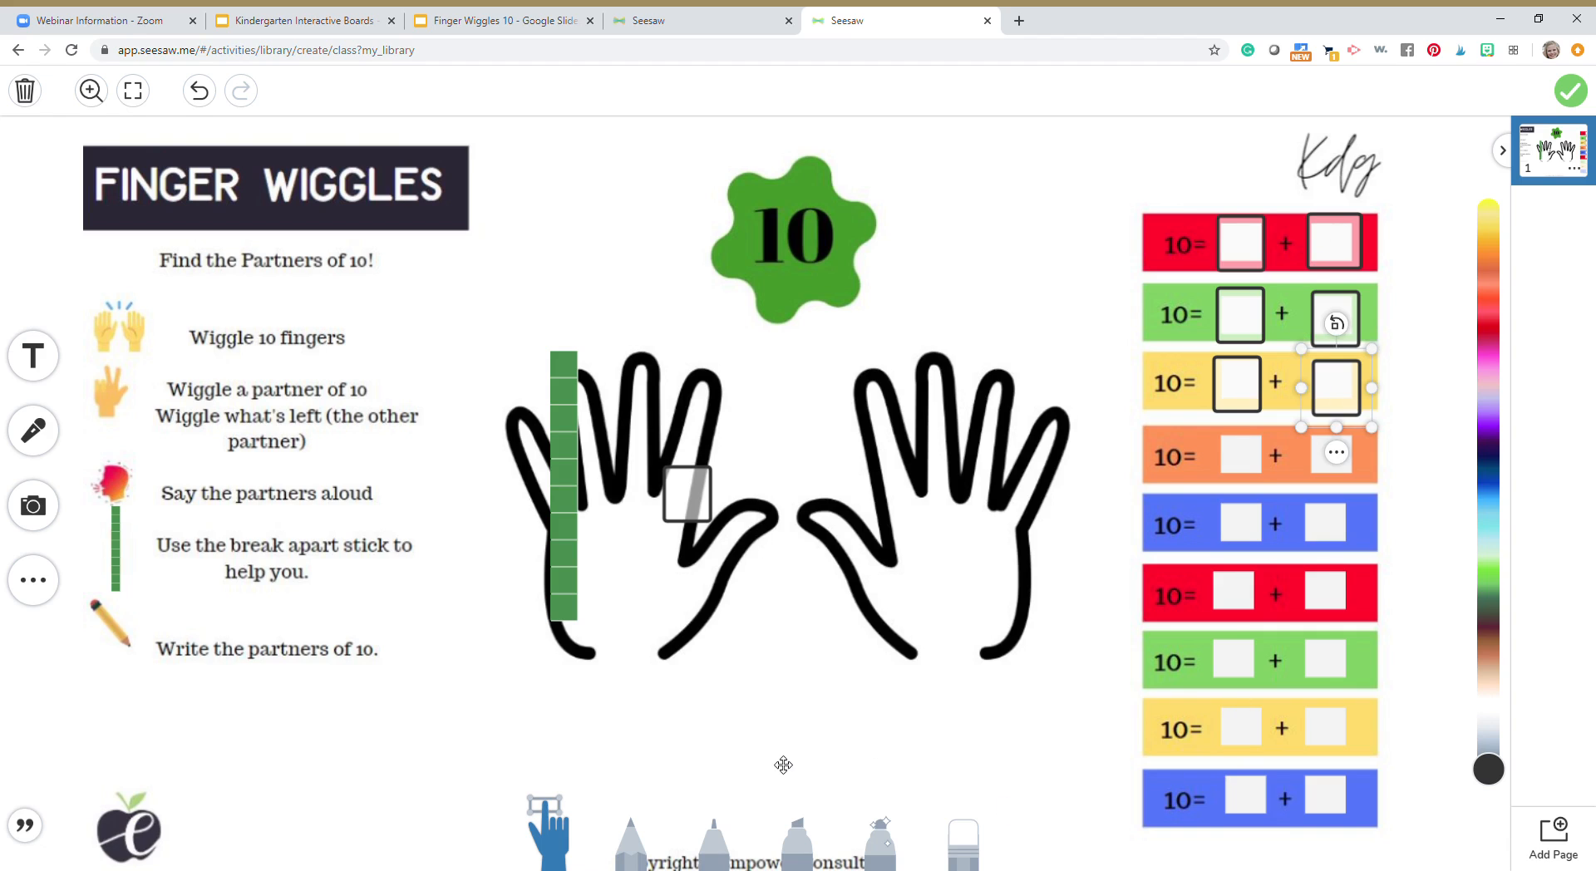
Move the spare text box from the hand onto the orange equation's first blank and accept the student template.
left_click_drag(713, 499, 1239, 458)
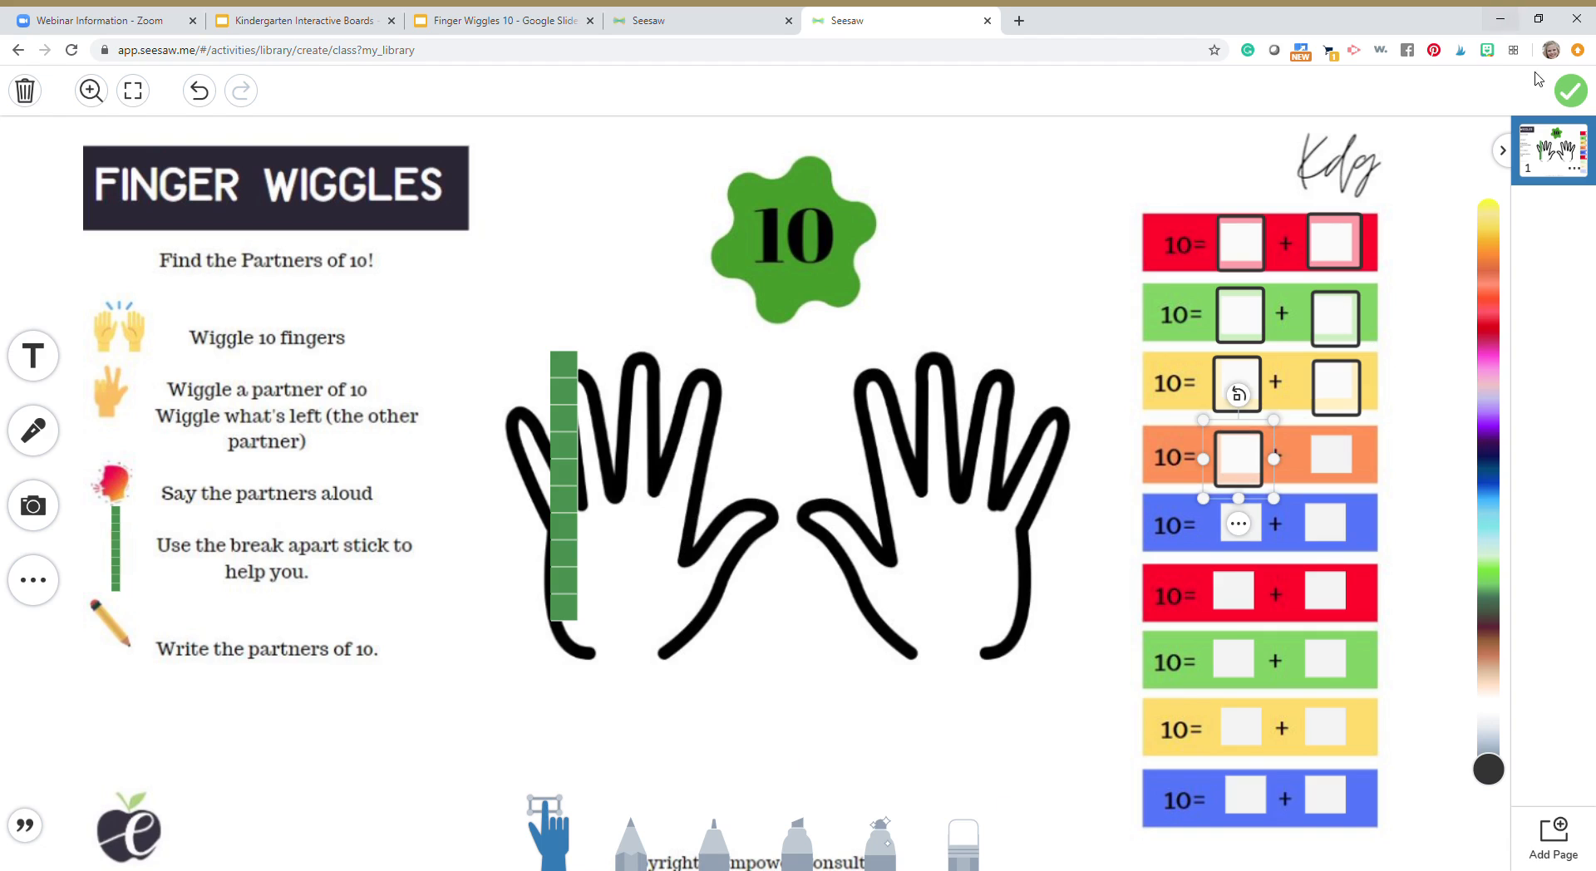
left_click(1580, 97)
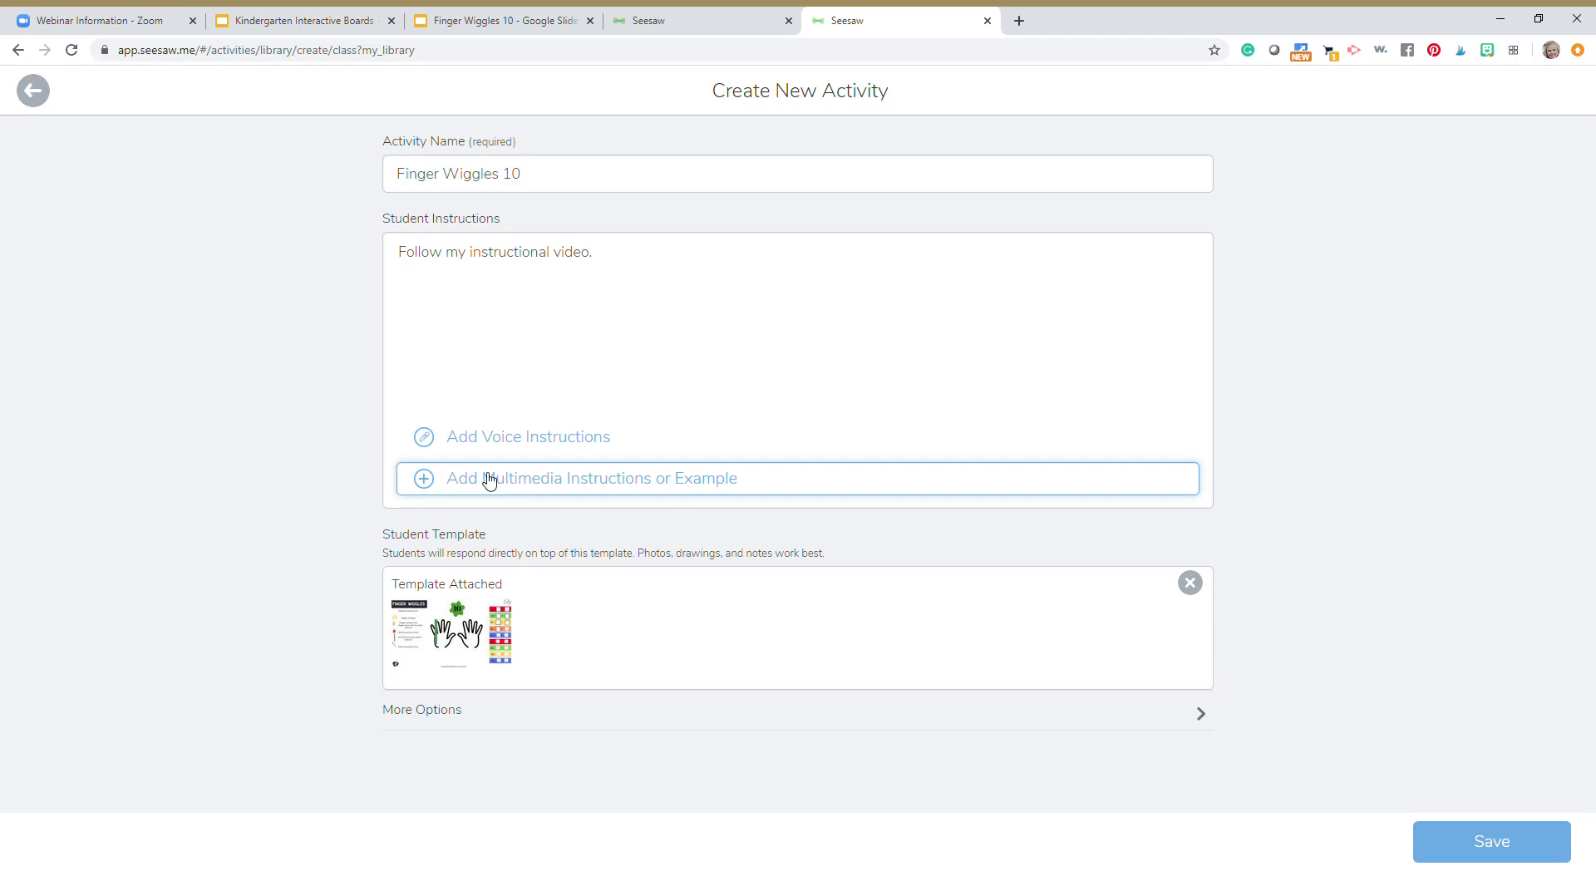
Add multimedia instructions by uploading the first Finger Wiggles 10 slides file from Google Drive.
left_click(707, 494)
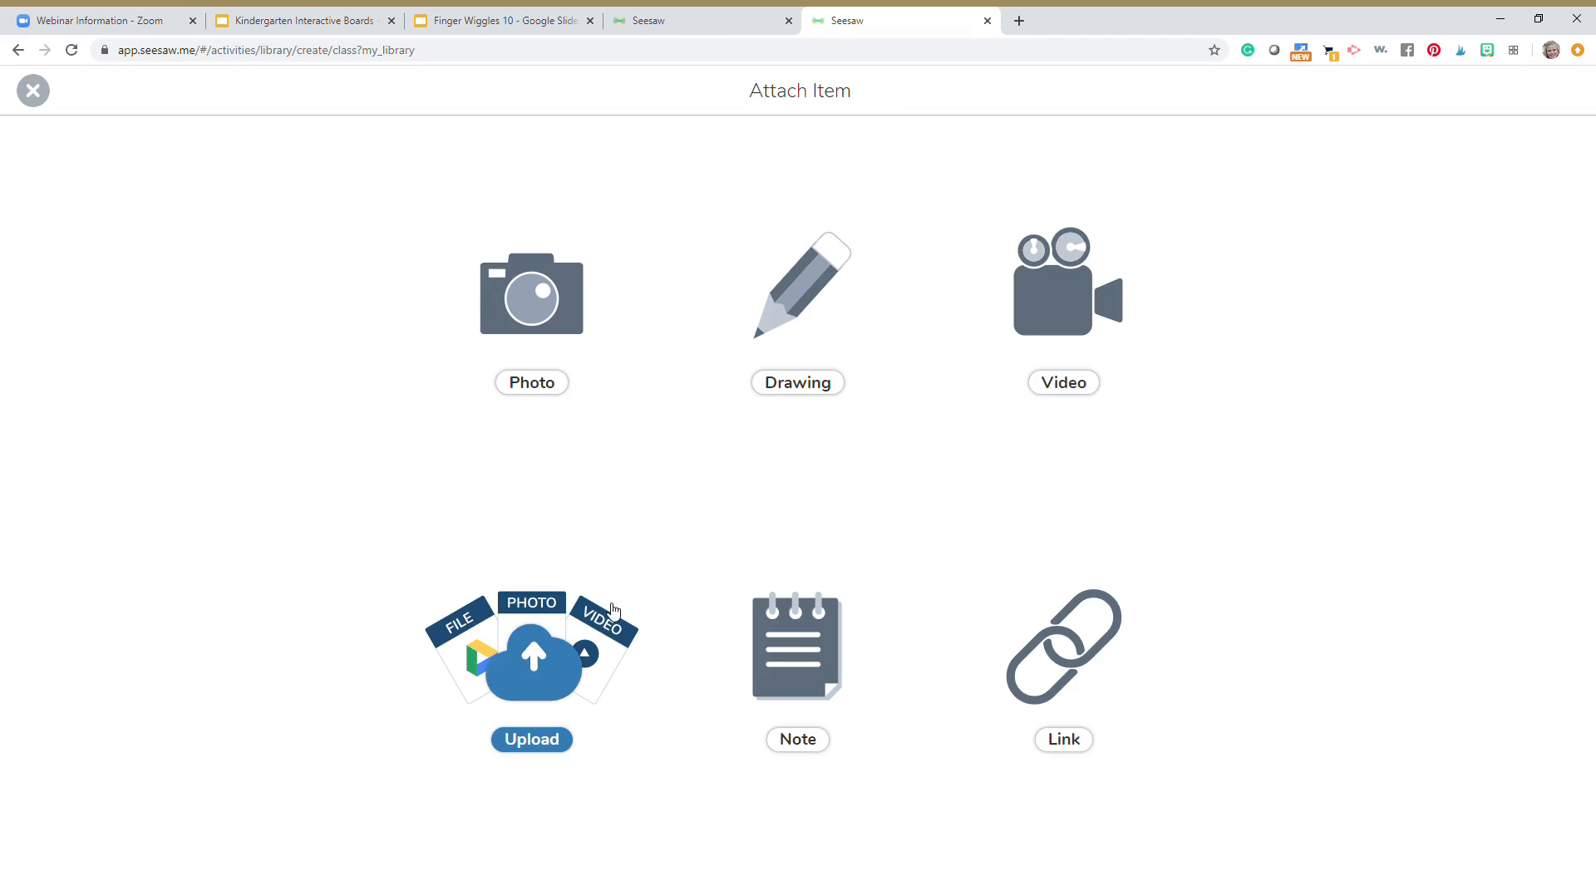
left_click(547, 661)
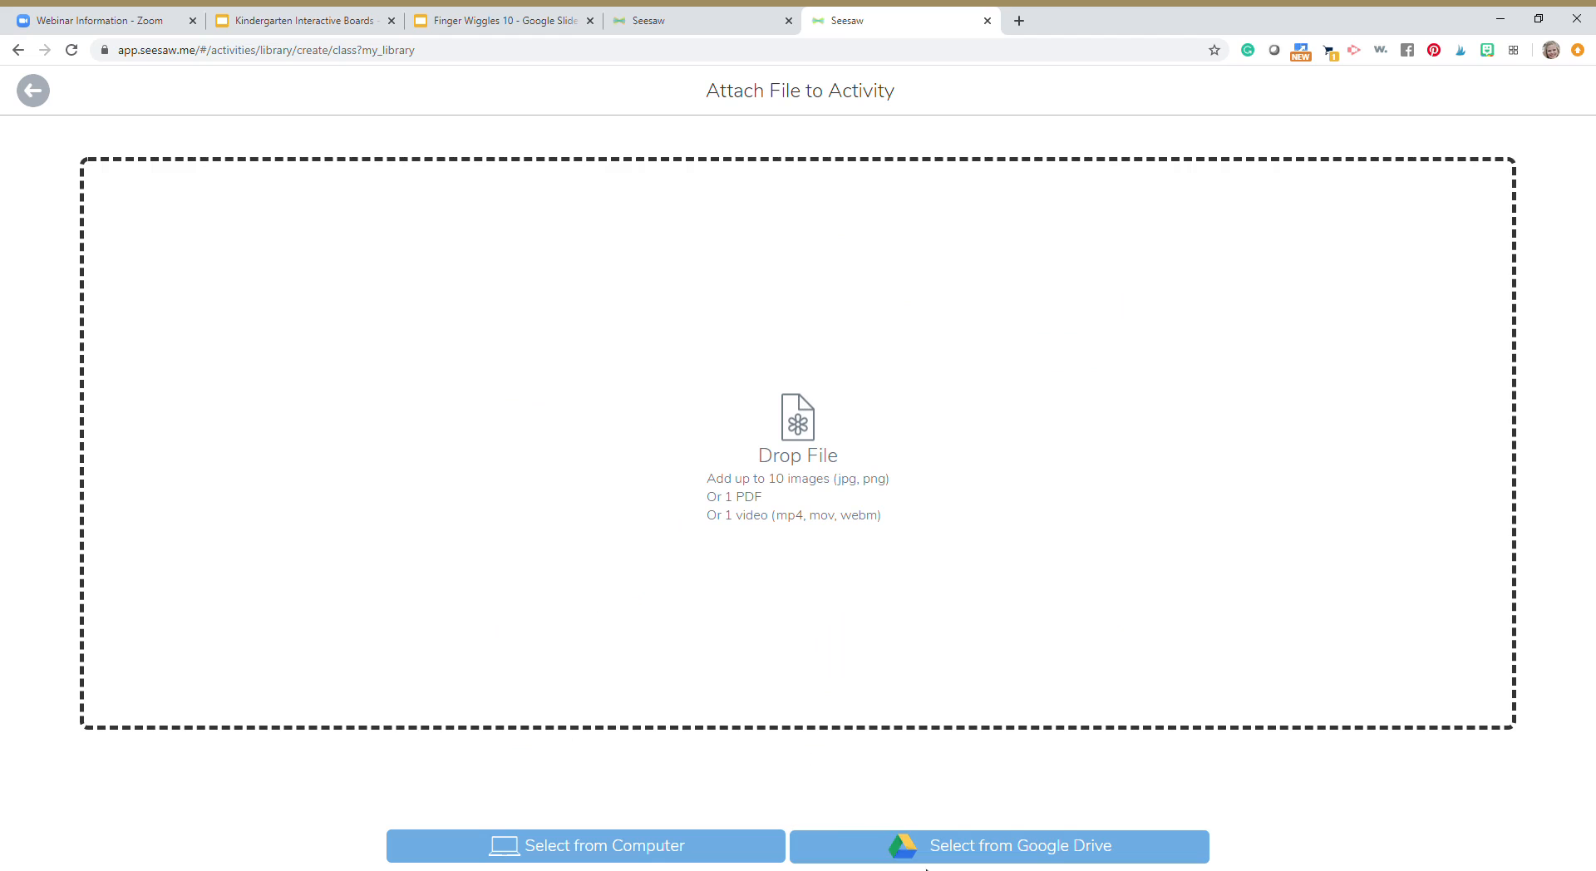
left_click(990, 861)
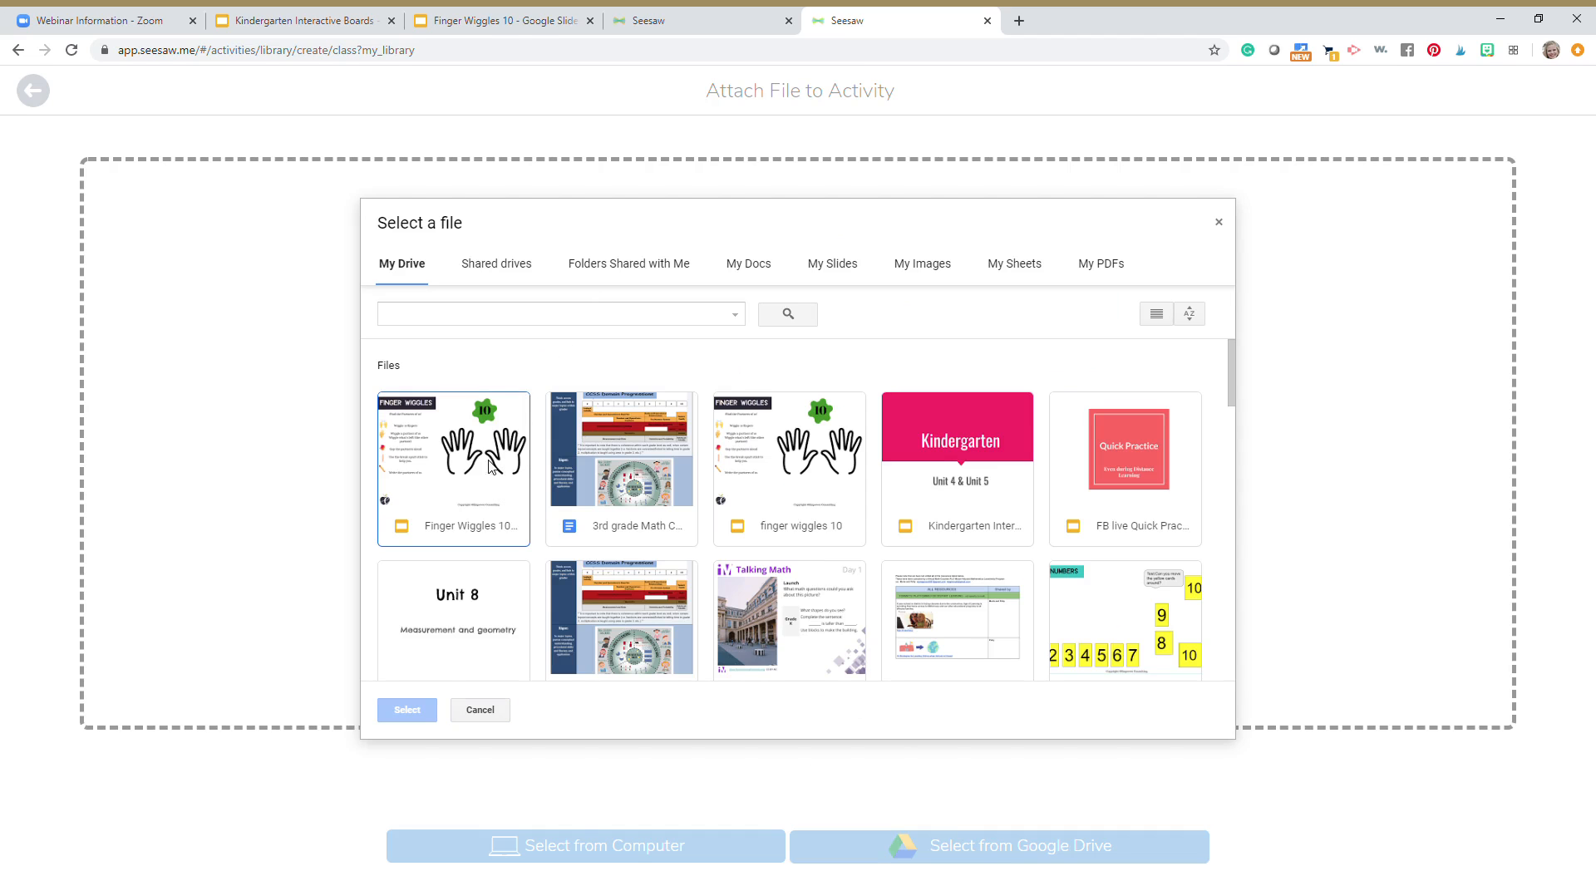
left_click(490, 465)
left_click(425, 716)
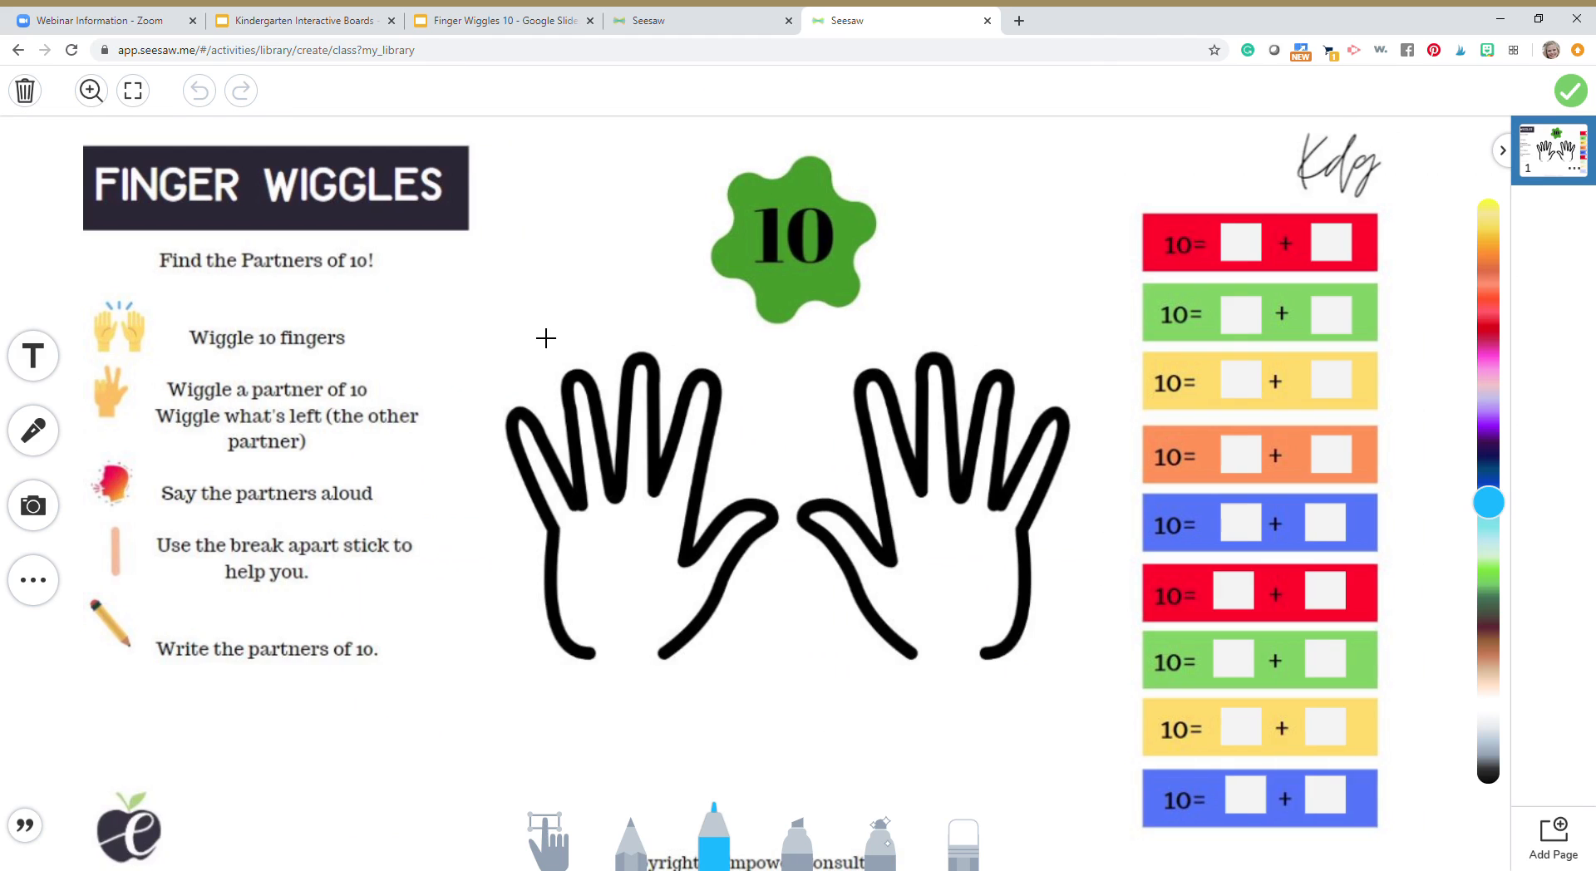
Add the green ten-rod shape to the instructions page and place it between the directions and the nearest hand.
left_click(33, 580)
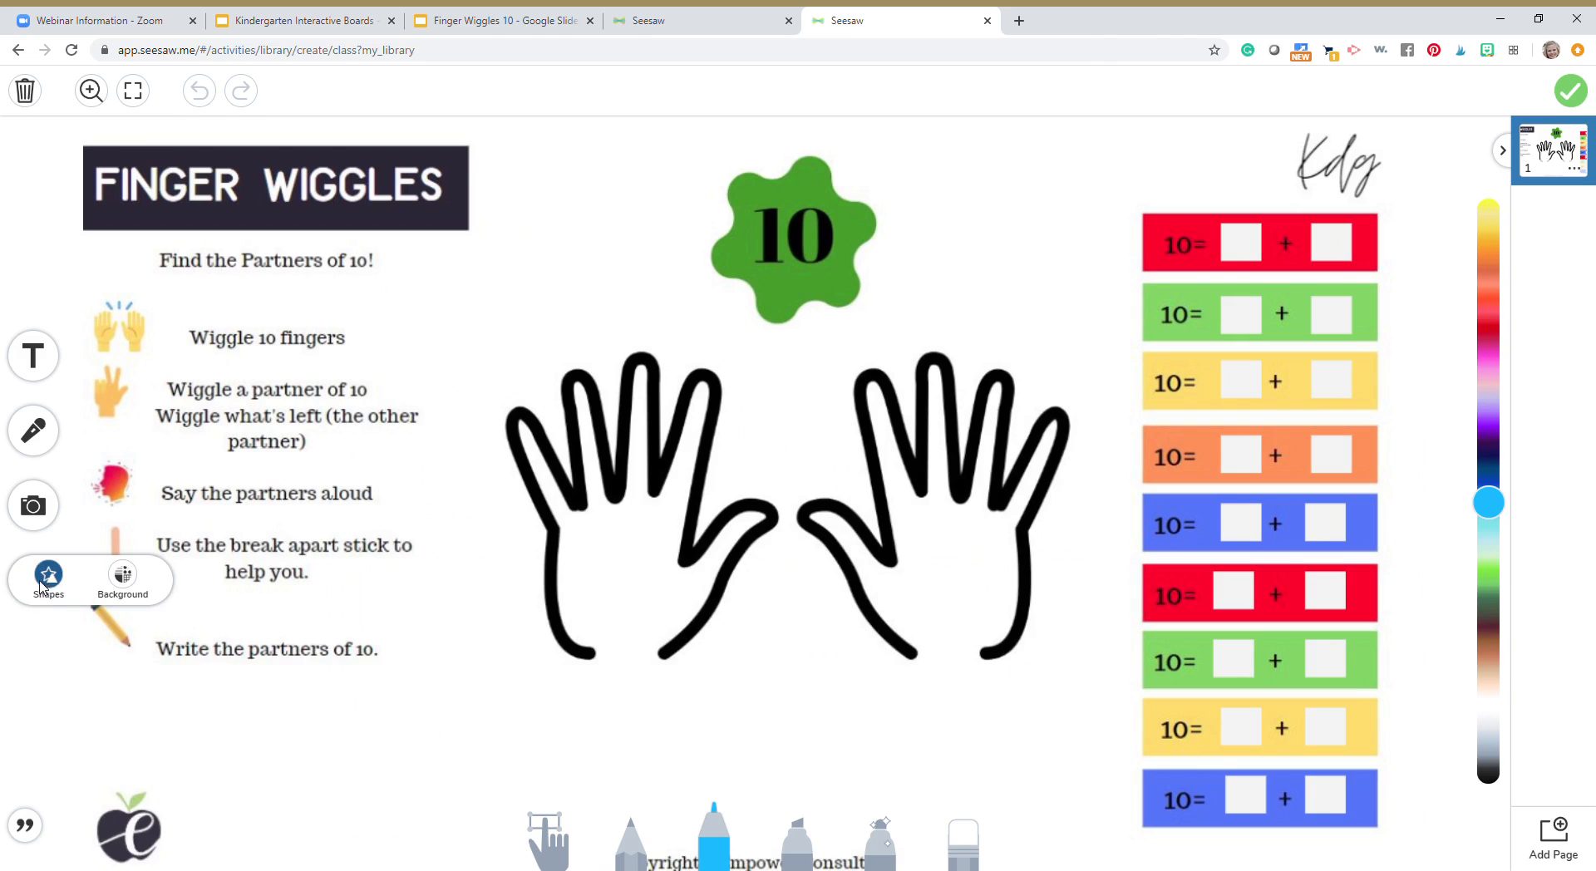
left_click(44, 582)
scroll(534, 687, "down", 3)
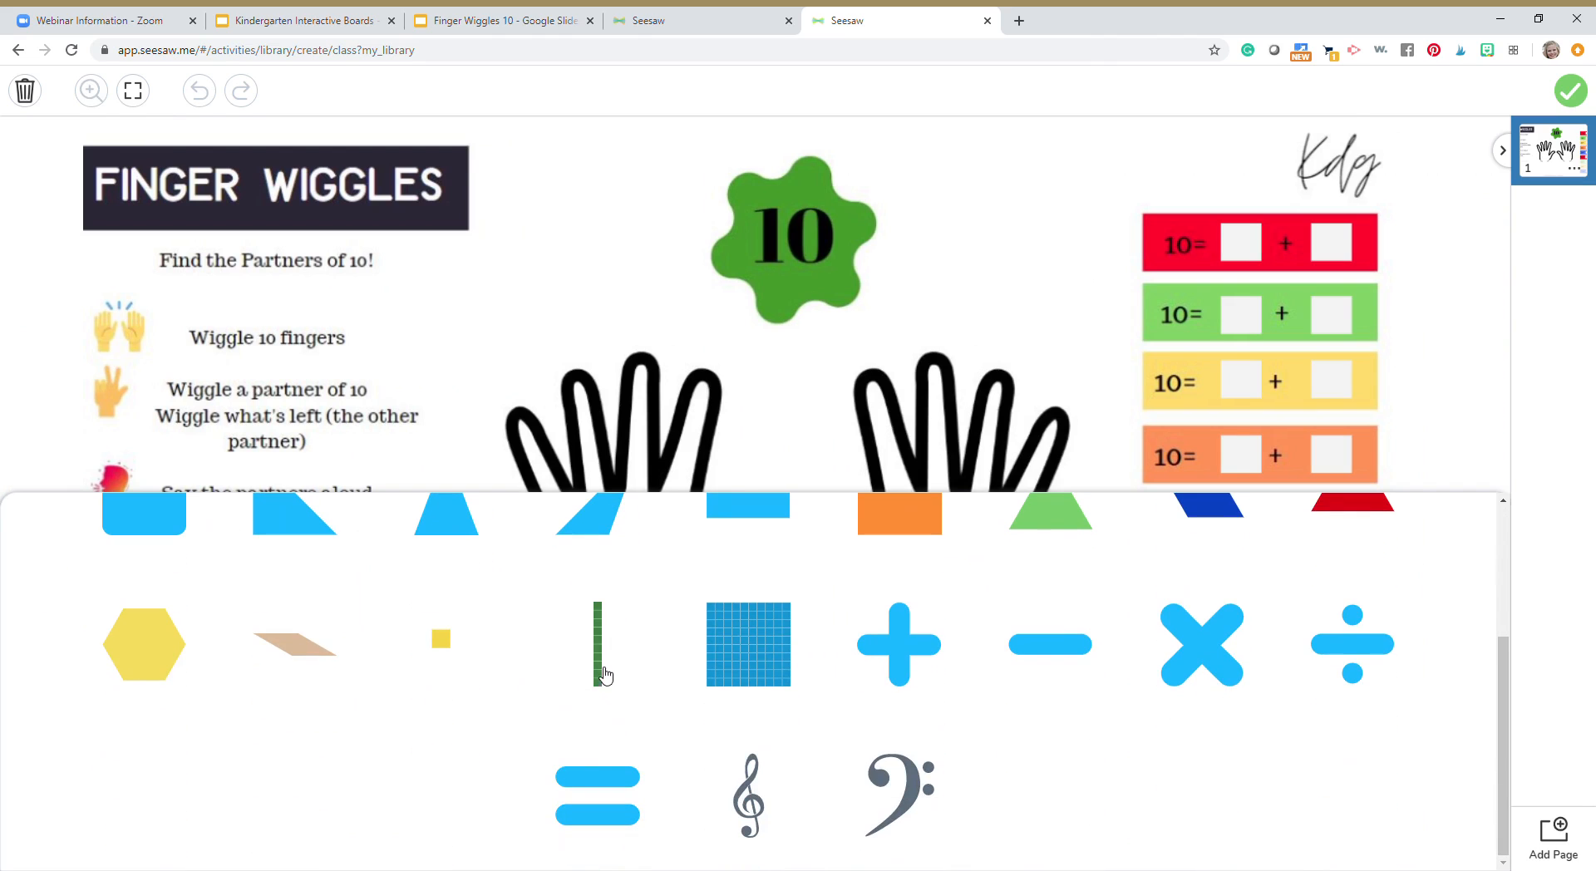
left_click(605, 679)
left_click_drag(740, 391, 499, 595)
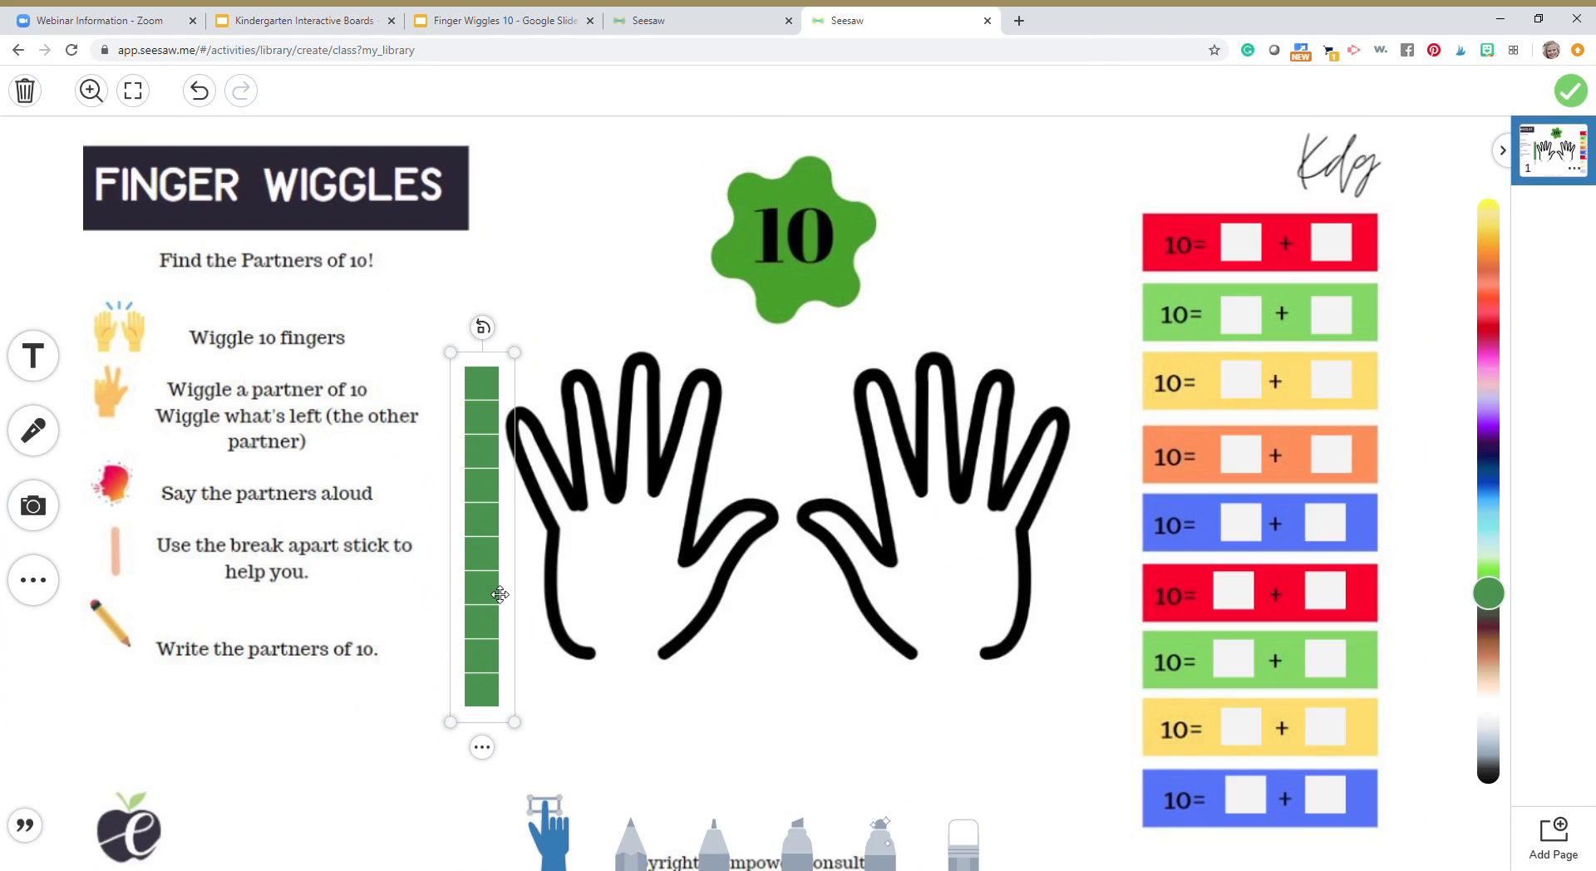
Paste a copy of the ten-rod, shrink it to icon size and place it over the stick picture in the directions.
key("ctrl+v")
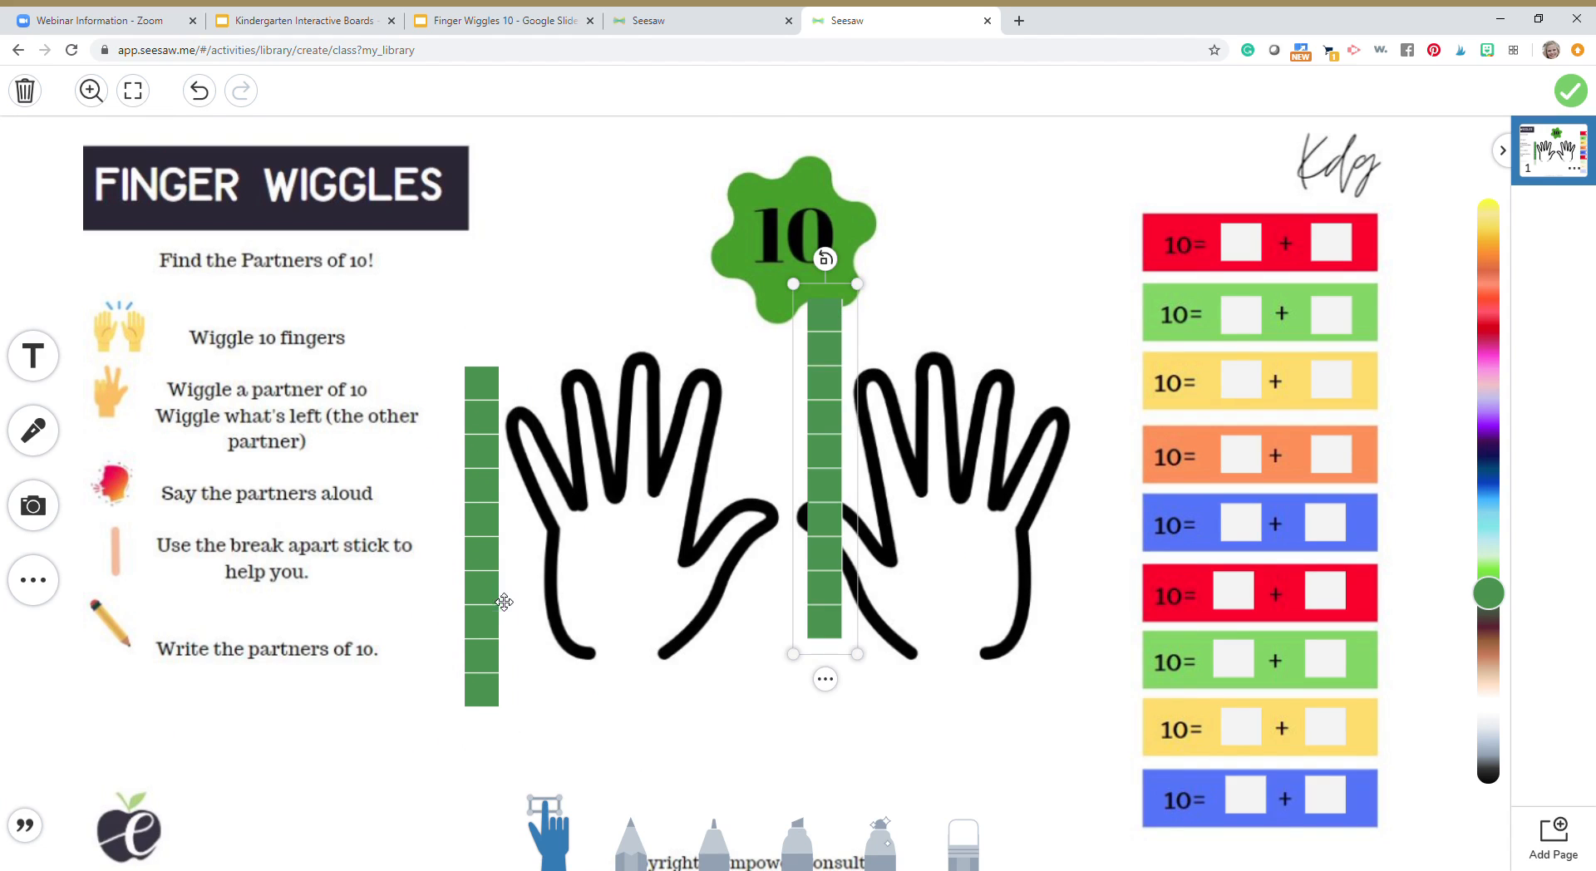
left_click_drag(832, 493, 103, 590)
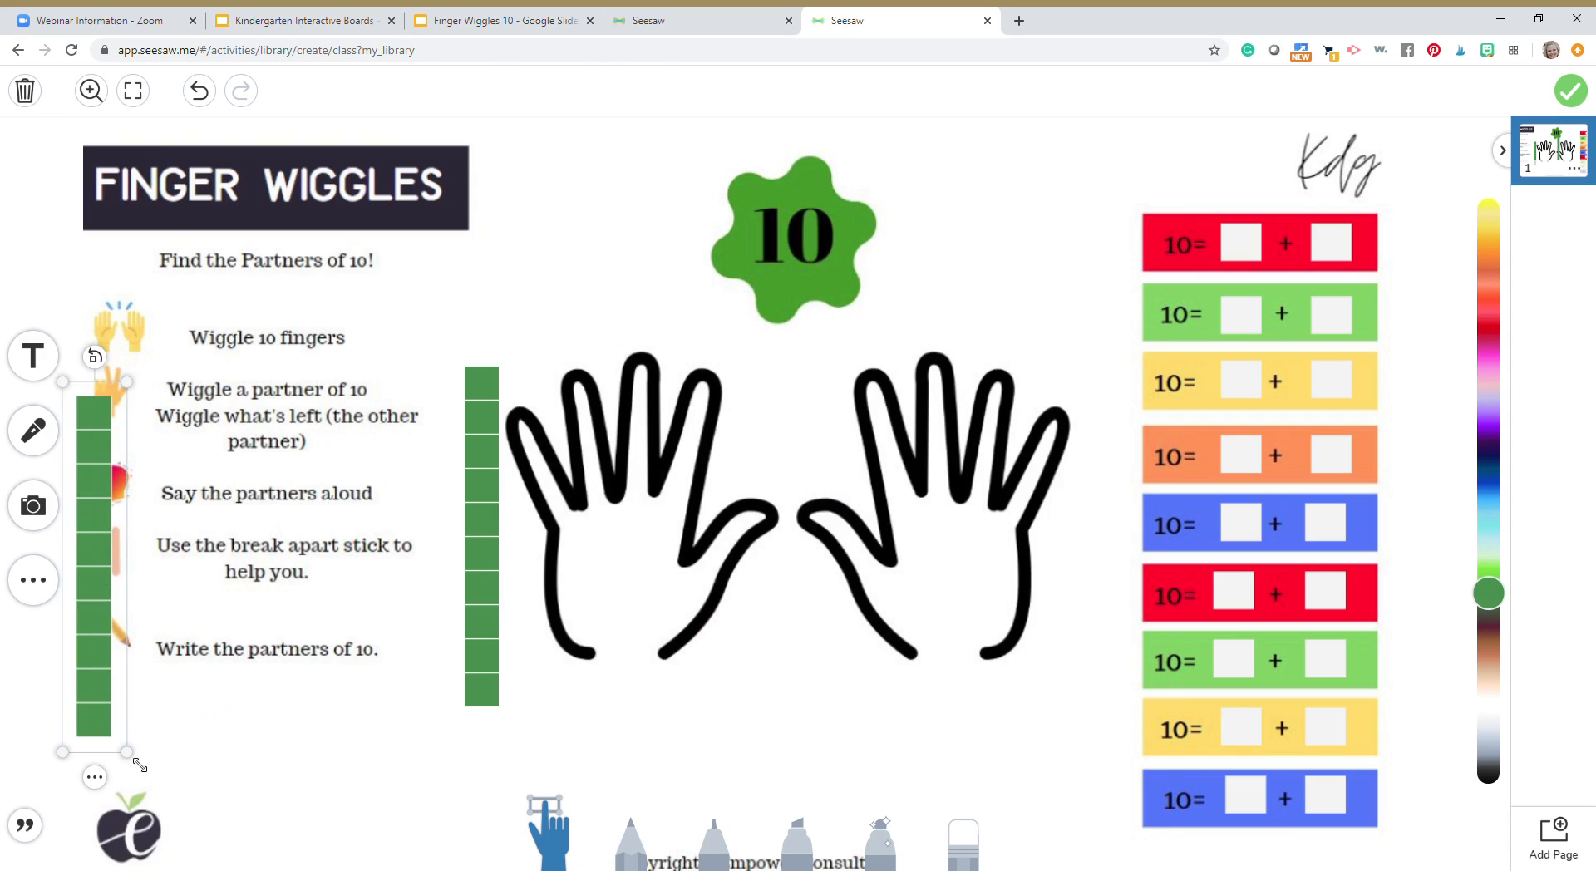
left_click_drag(137, 761, 109, 499)
left_click_drag(83, 444, 121, 561)
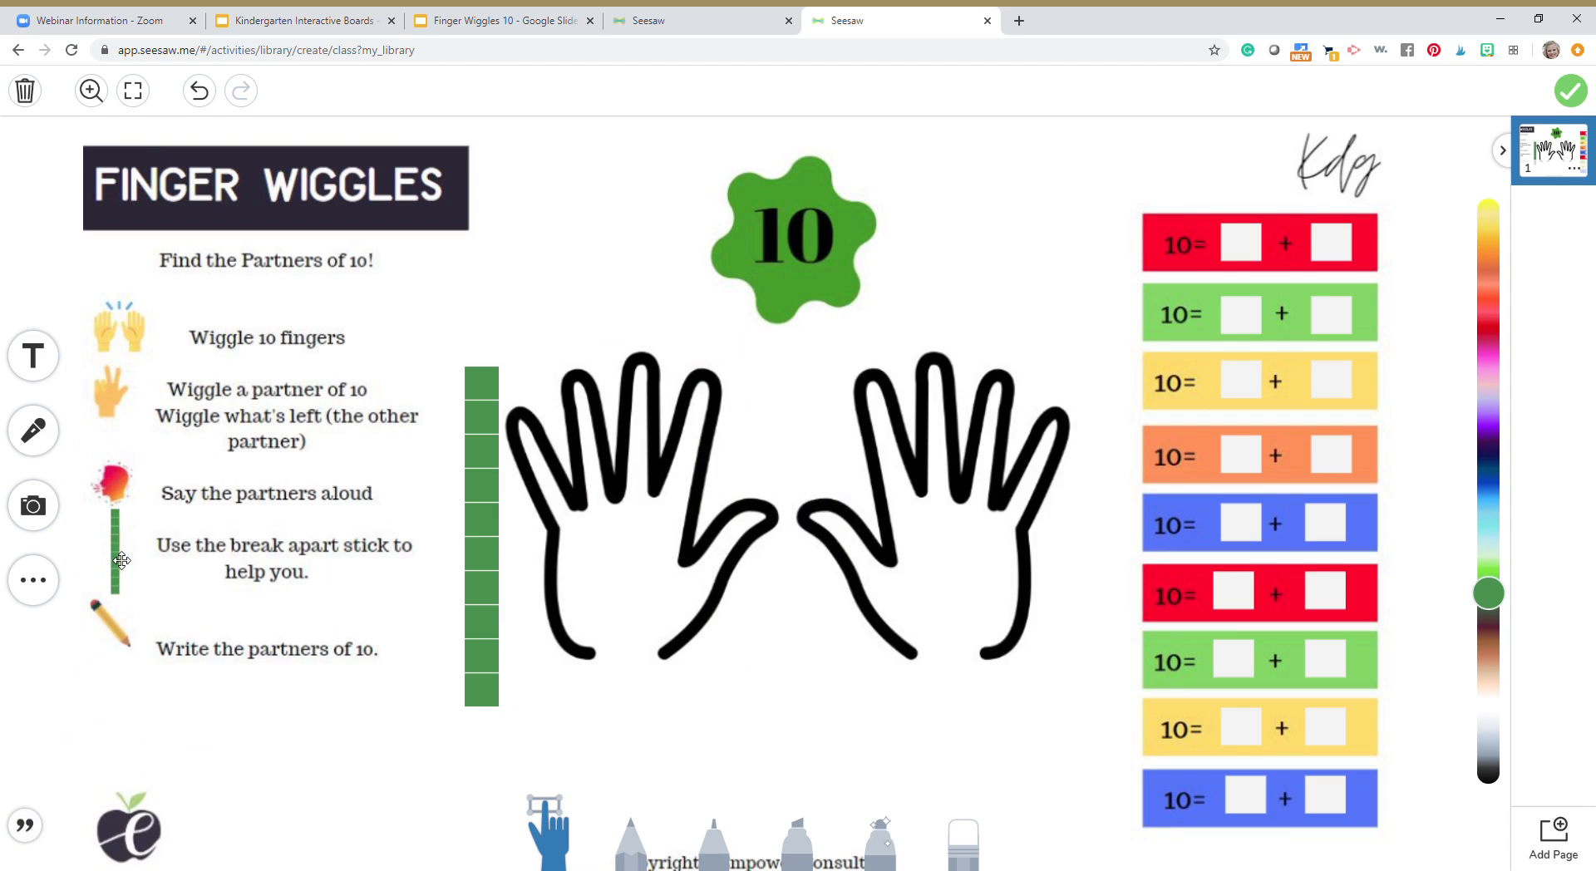
Lock the small ten-rod beside the break apart stick direction.
left_click(194, 613)
left_click(125, 559)
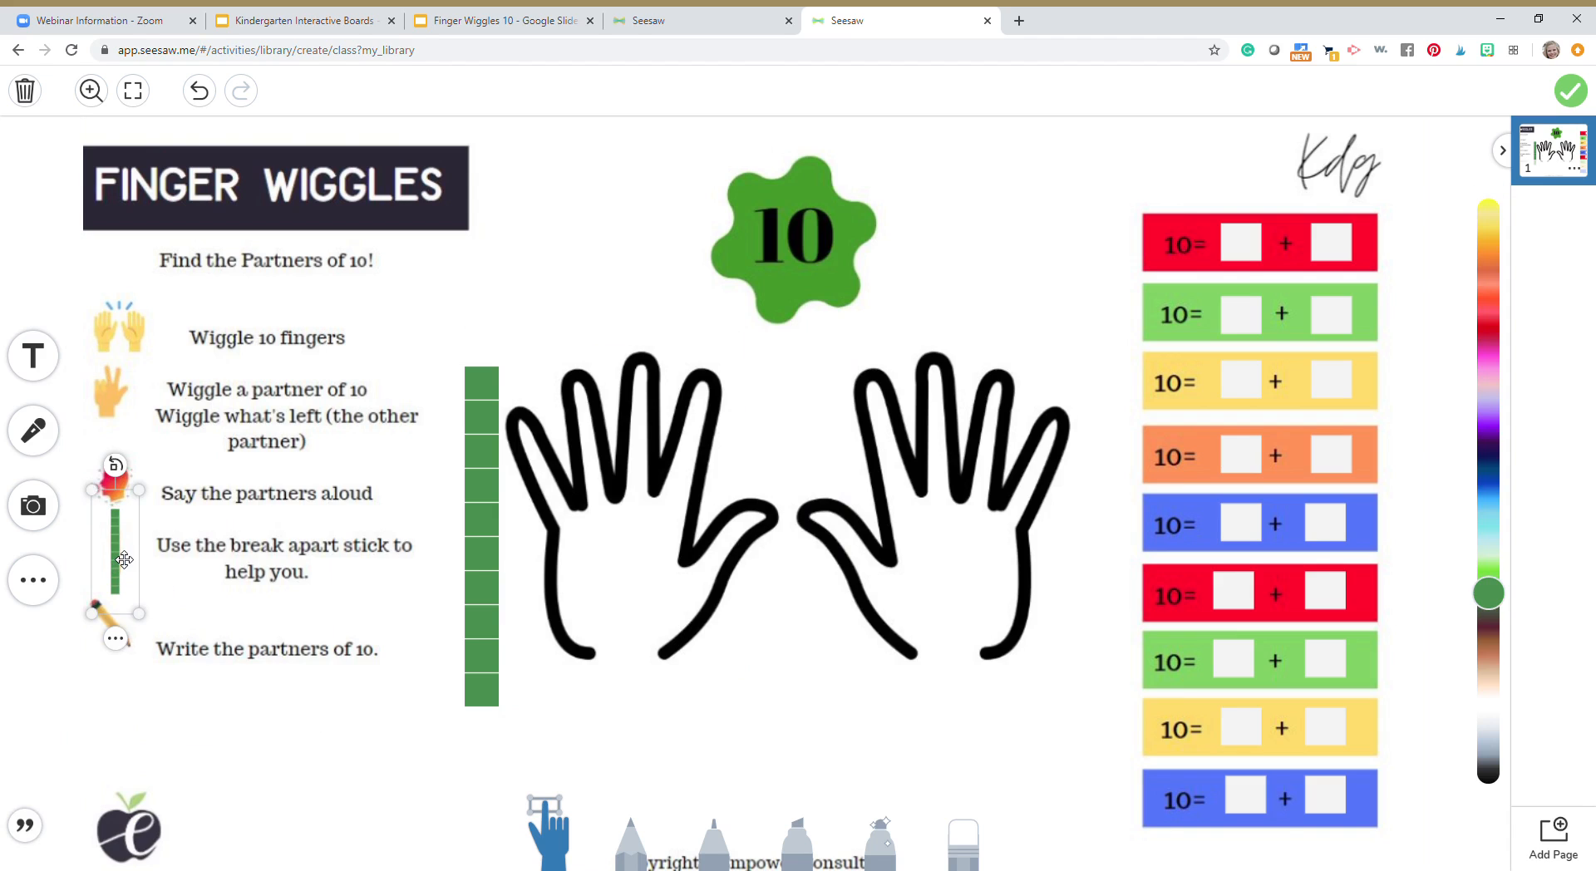
left_click(115, 639)
left_click(164, 522)
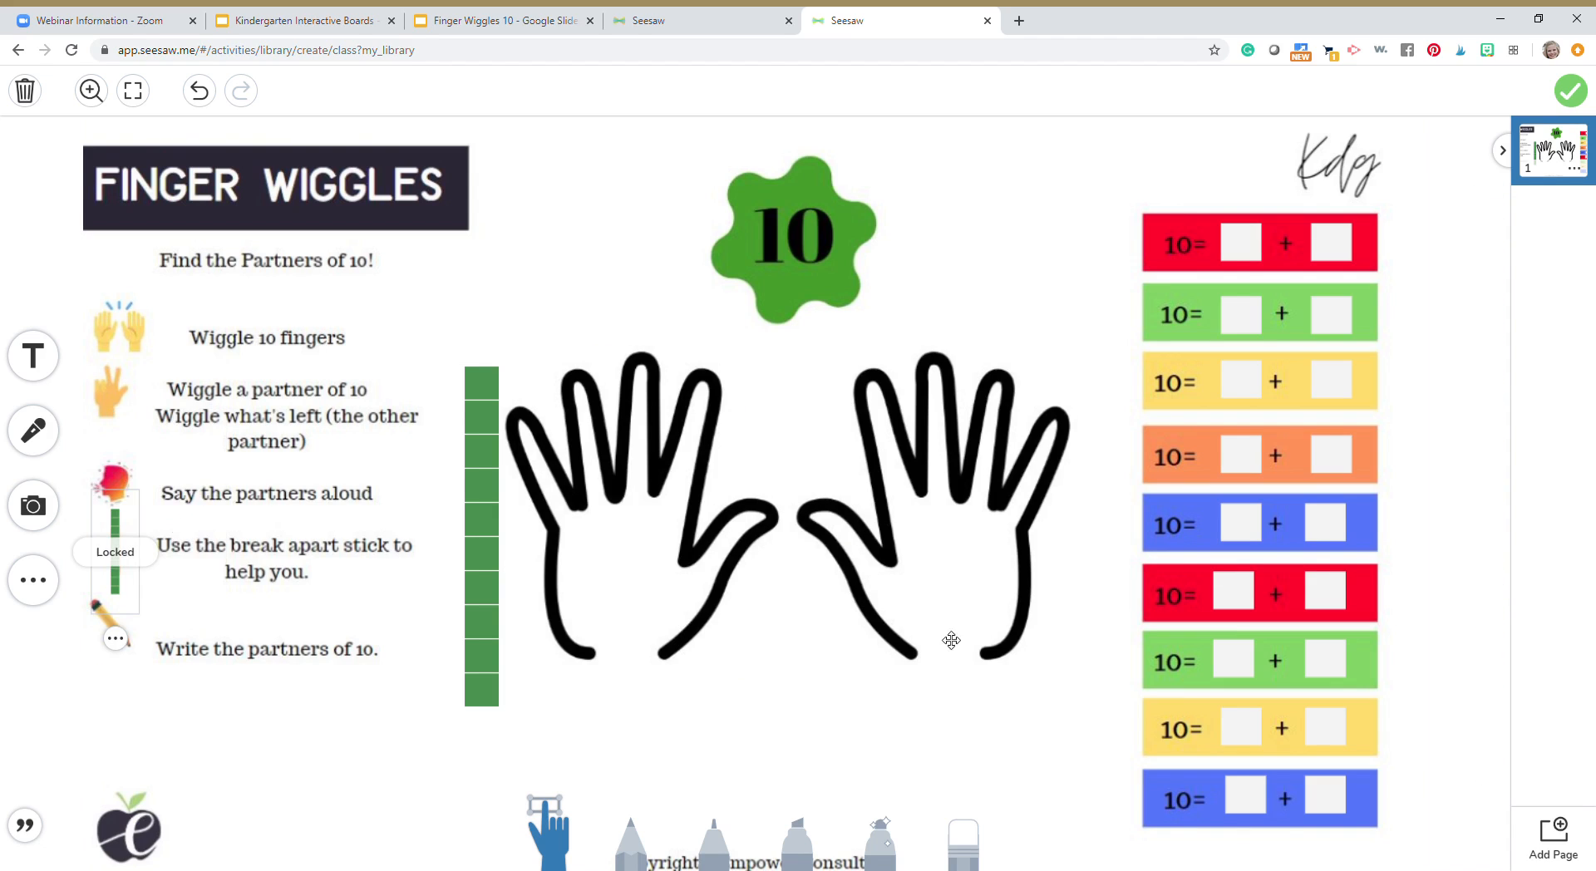
left_click(1156, 492)
Add an empty text box, narrow it to one blank's width and place it over the red equation's first blank.
left_click(33, 356)
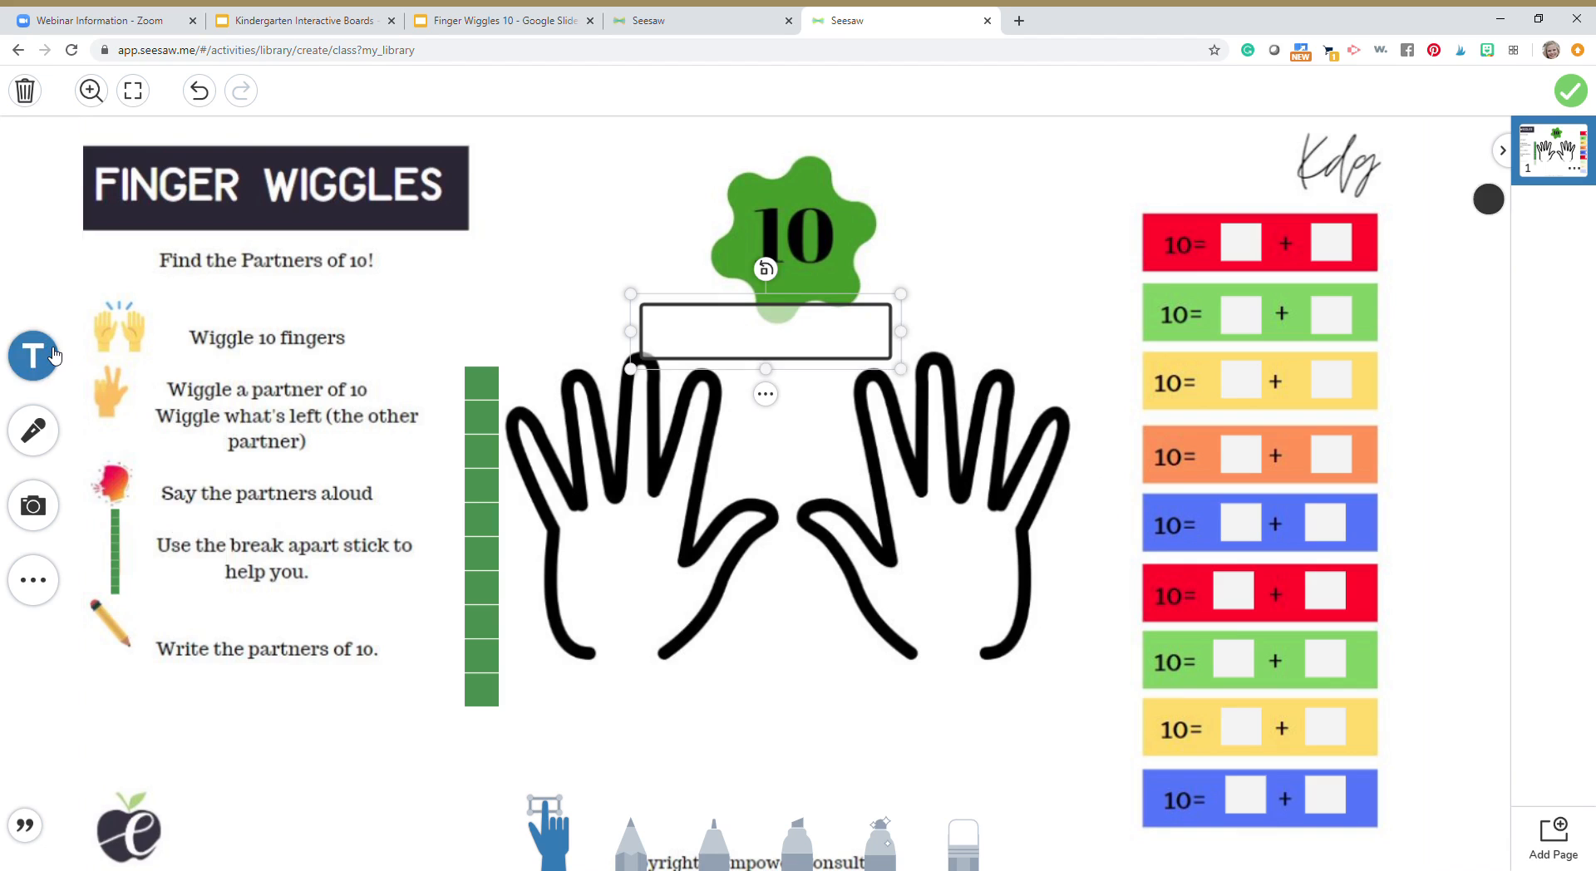
left_click_drag(738, 337, 855, 338)
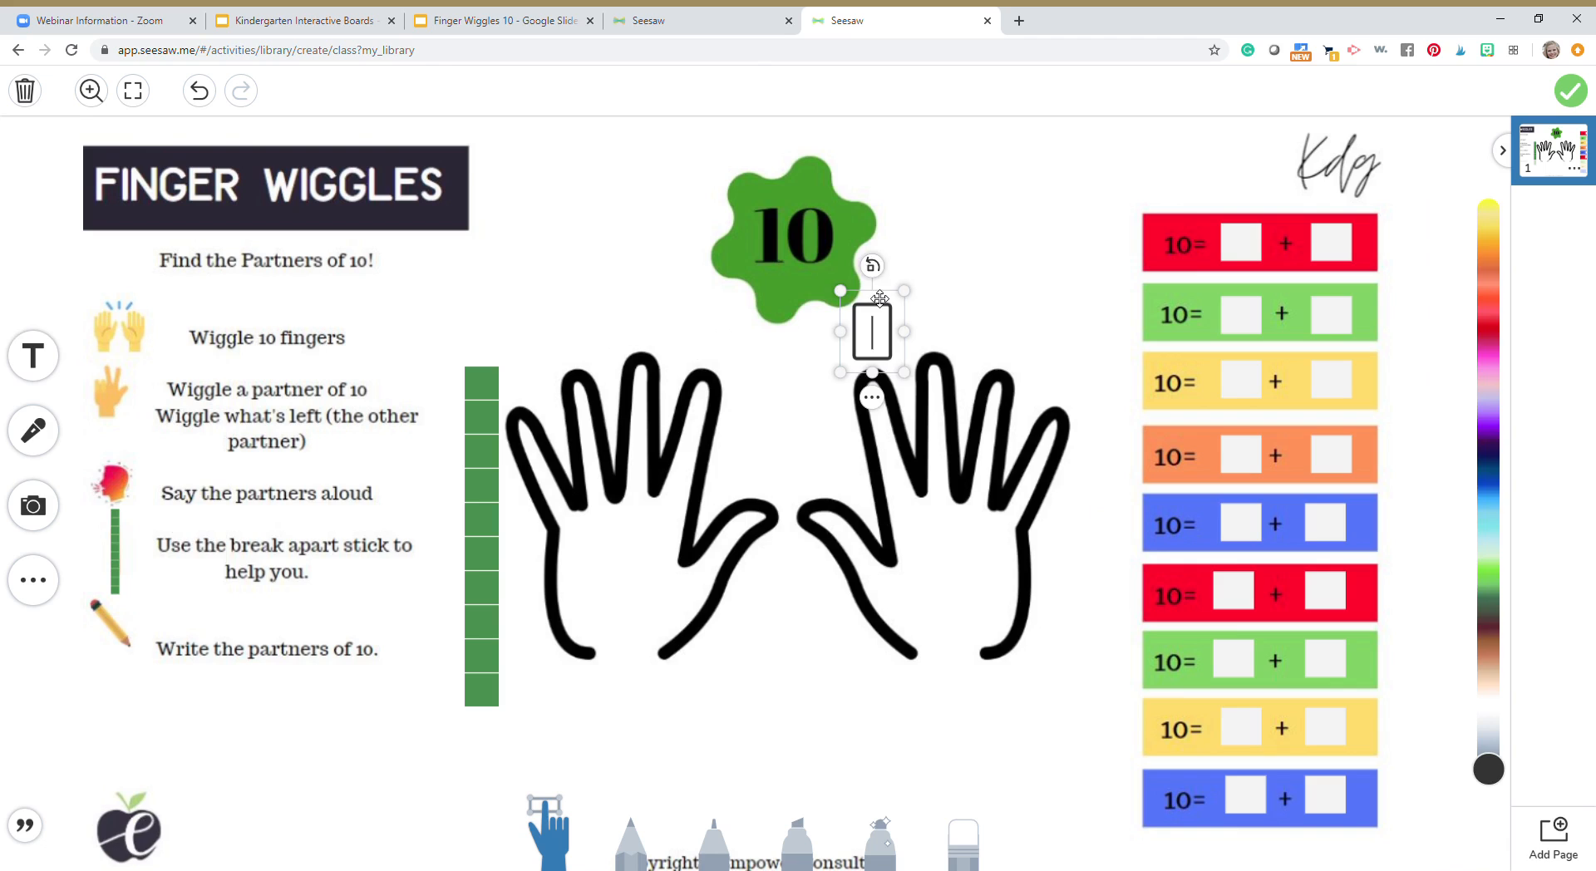
left_click(1023, 282)
left_click(892, 349)
left_click_drag(891, 349, 1261, 264)
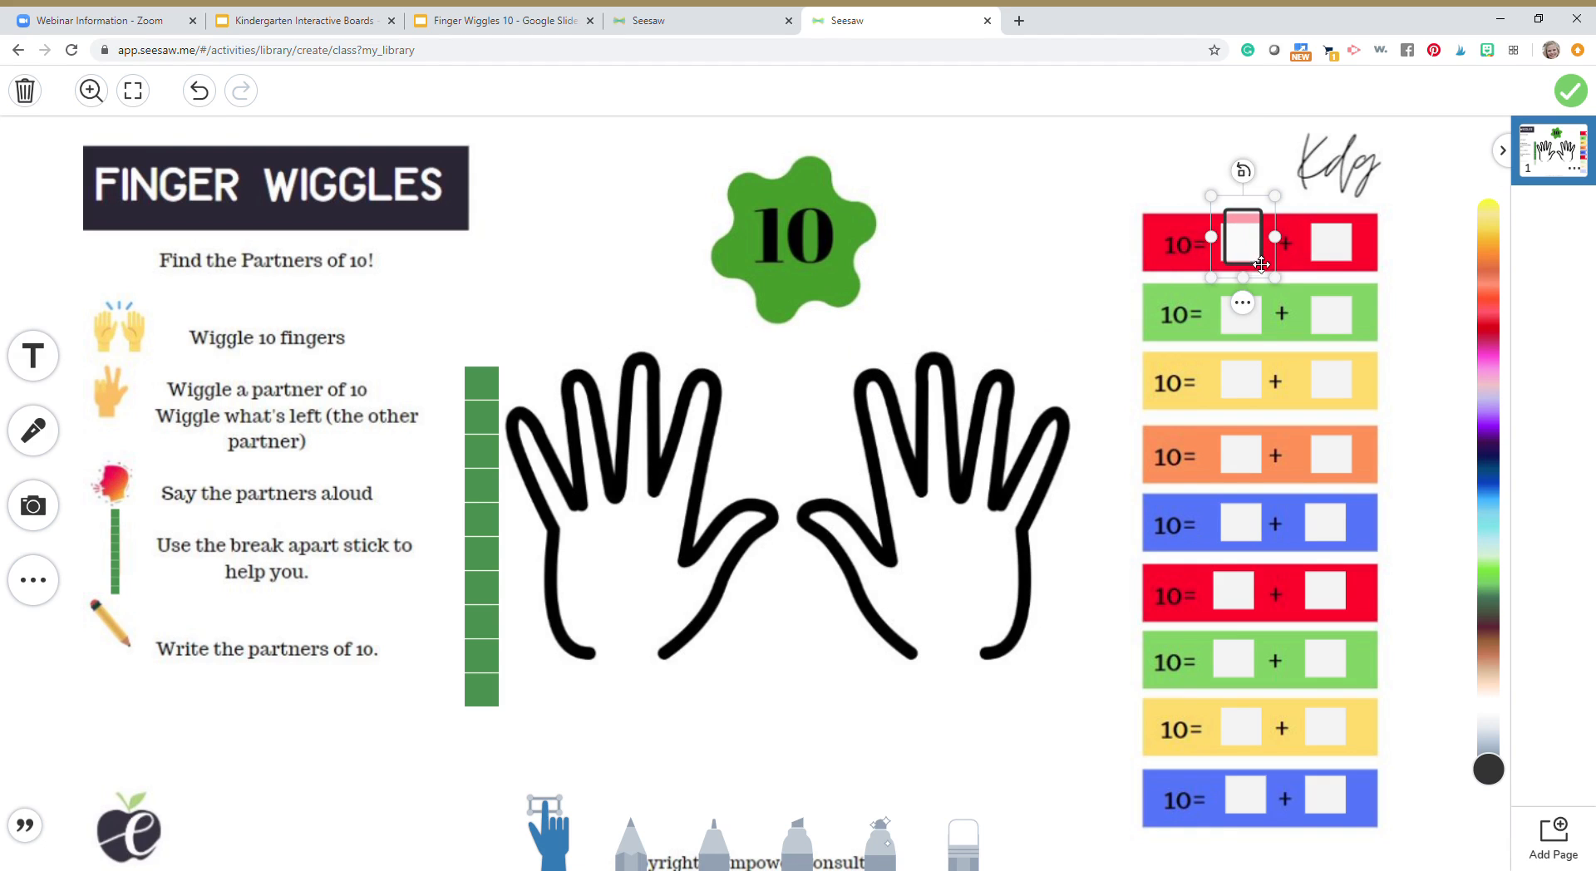
Duplicate the text box twice, placing the copies over the red equation's second blank and the first green equation's first blank.
left_click(1242, 303)
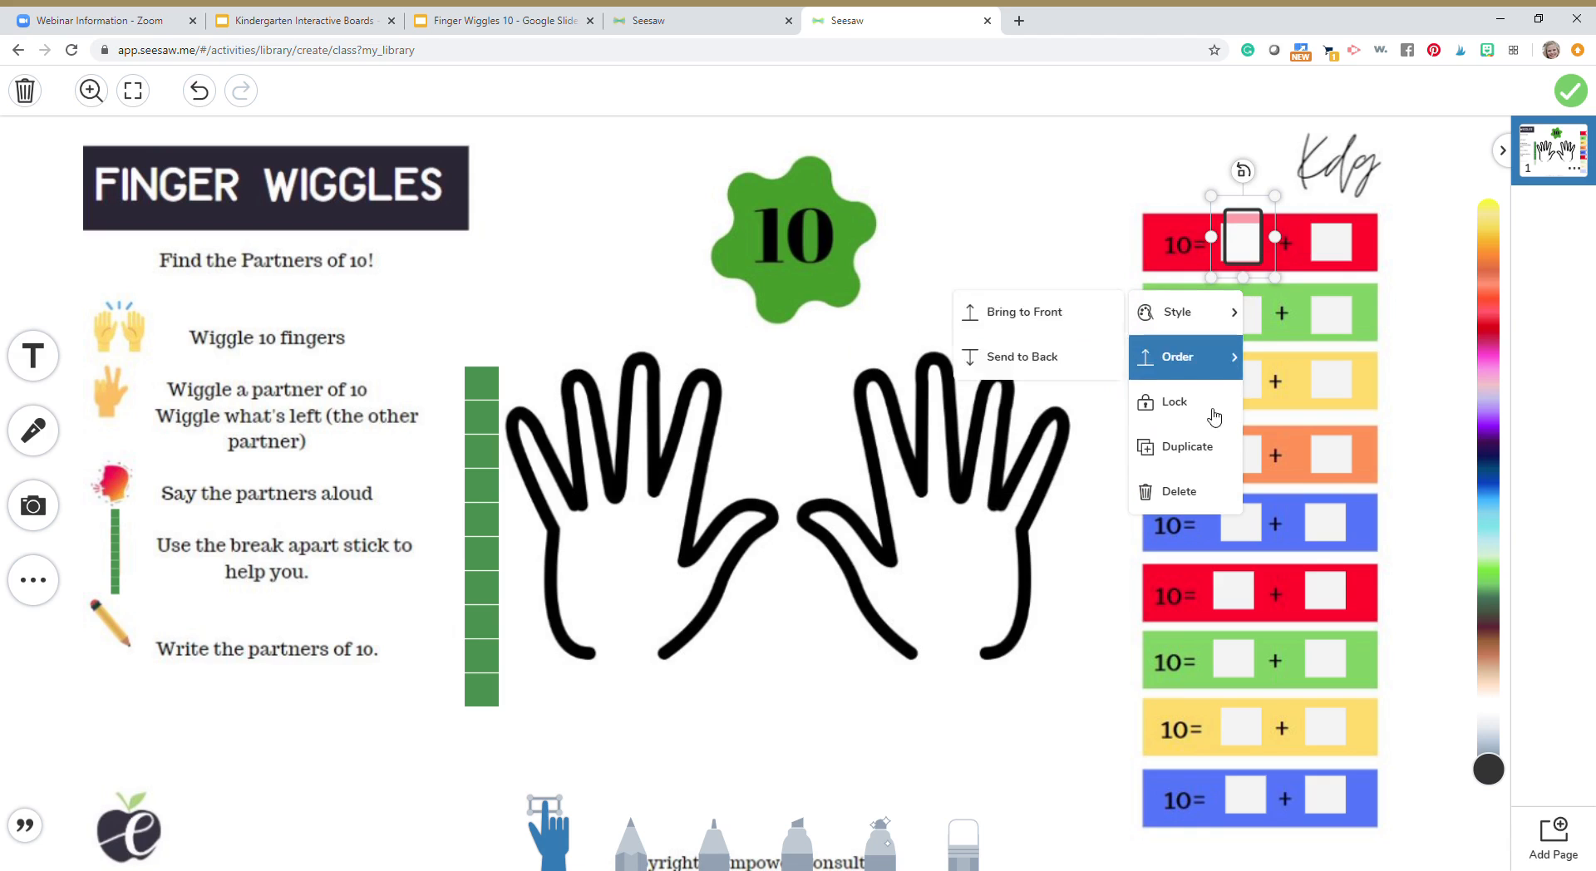
left_click(1206, 436)
left_click(1275, 335)
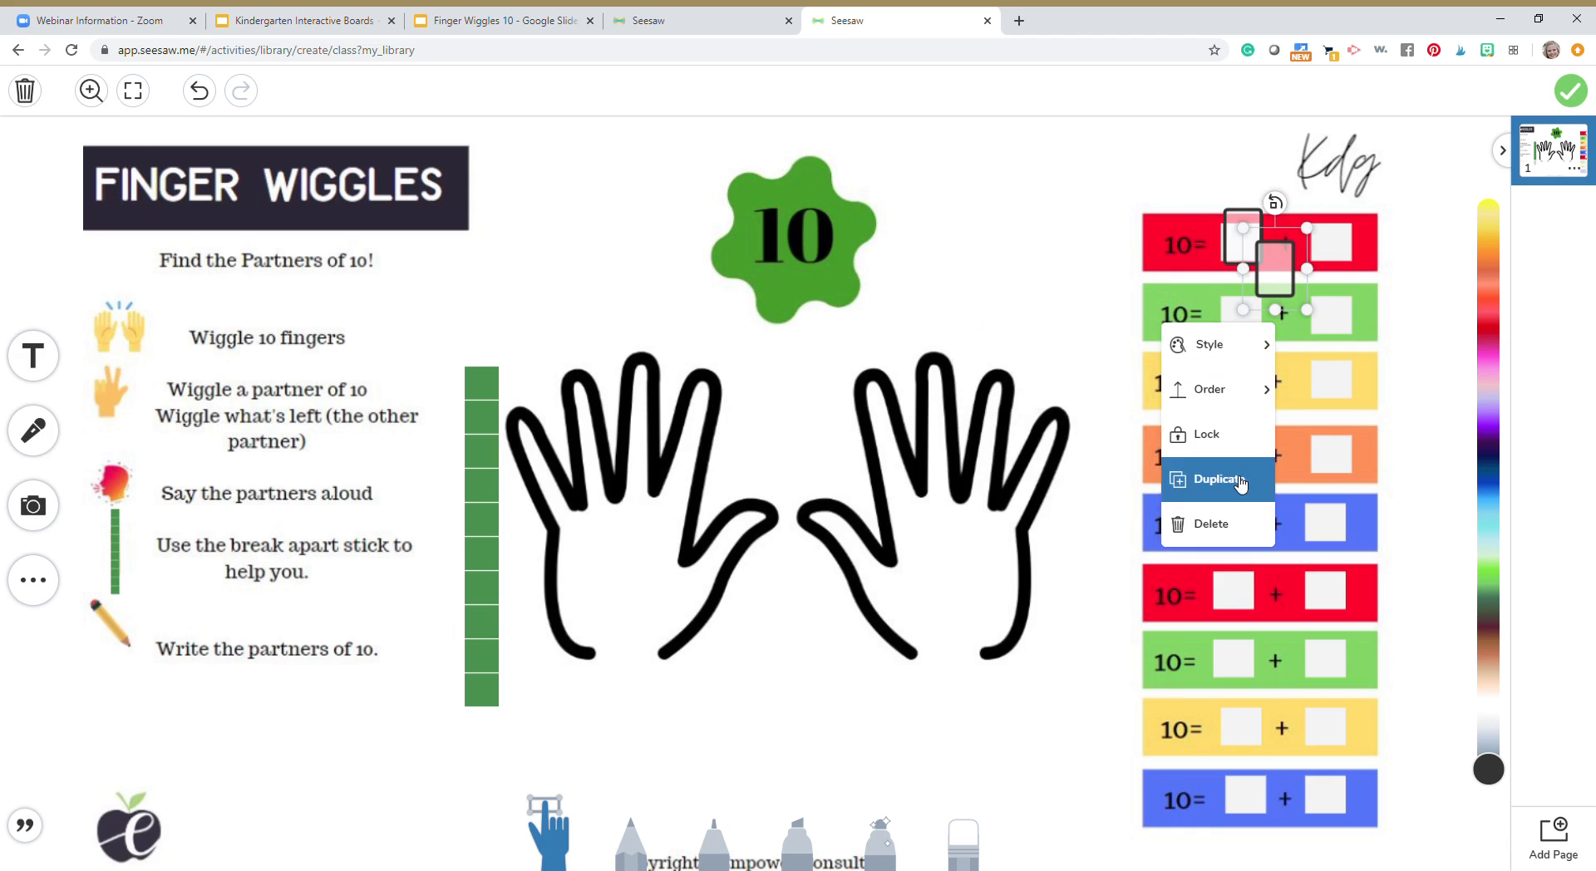
left_click(1207, 474)
left_click_drag(1321, 313, 1240, 315)
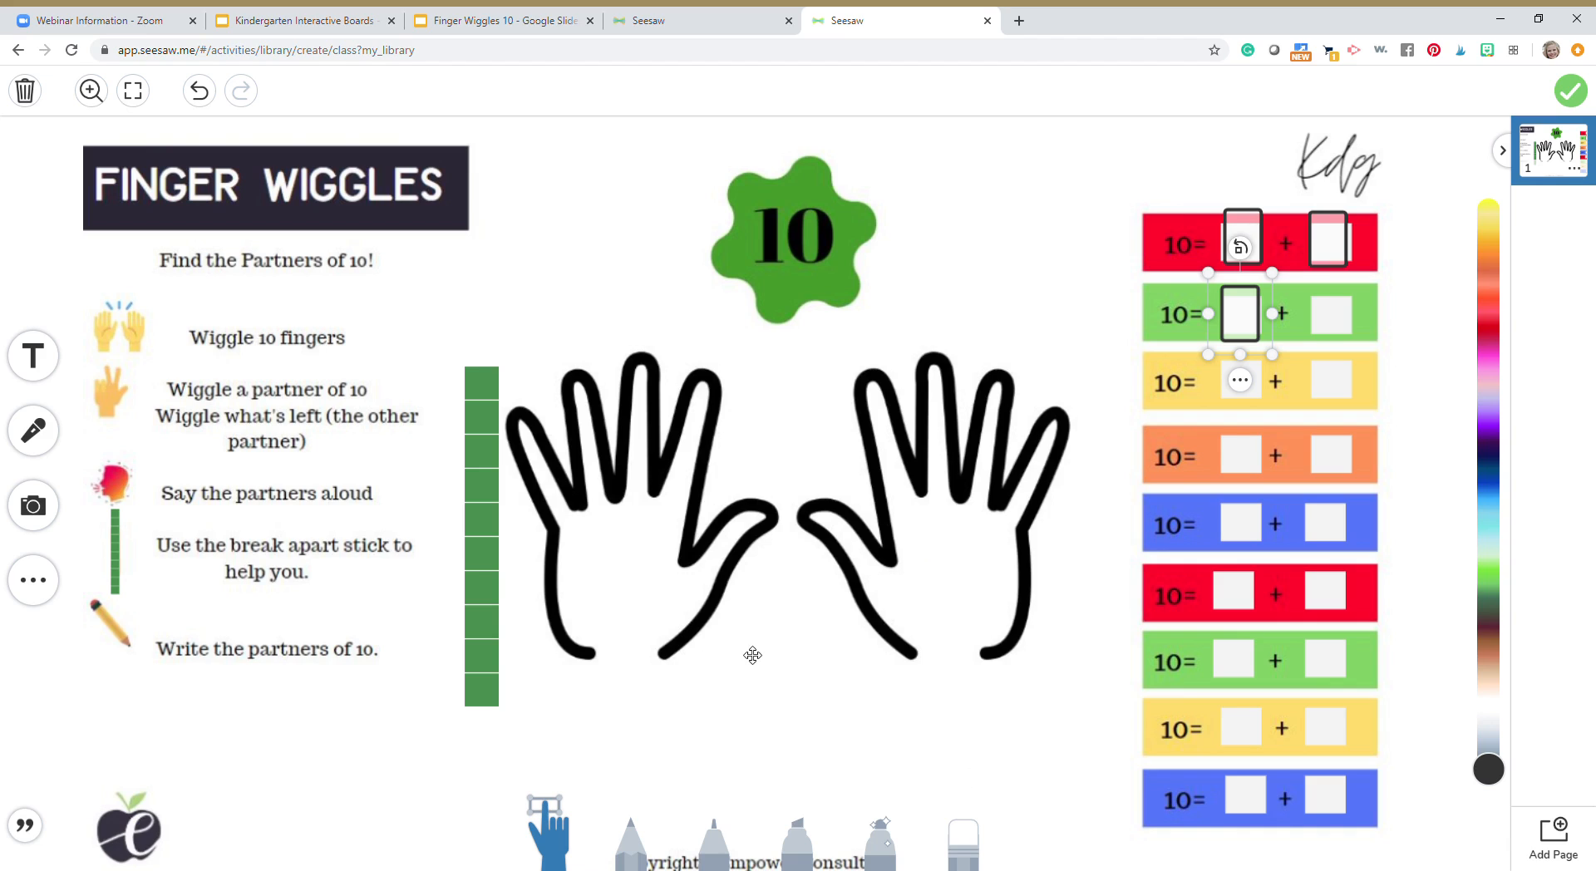
left_click(799, 394)
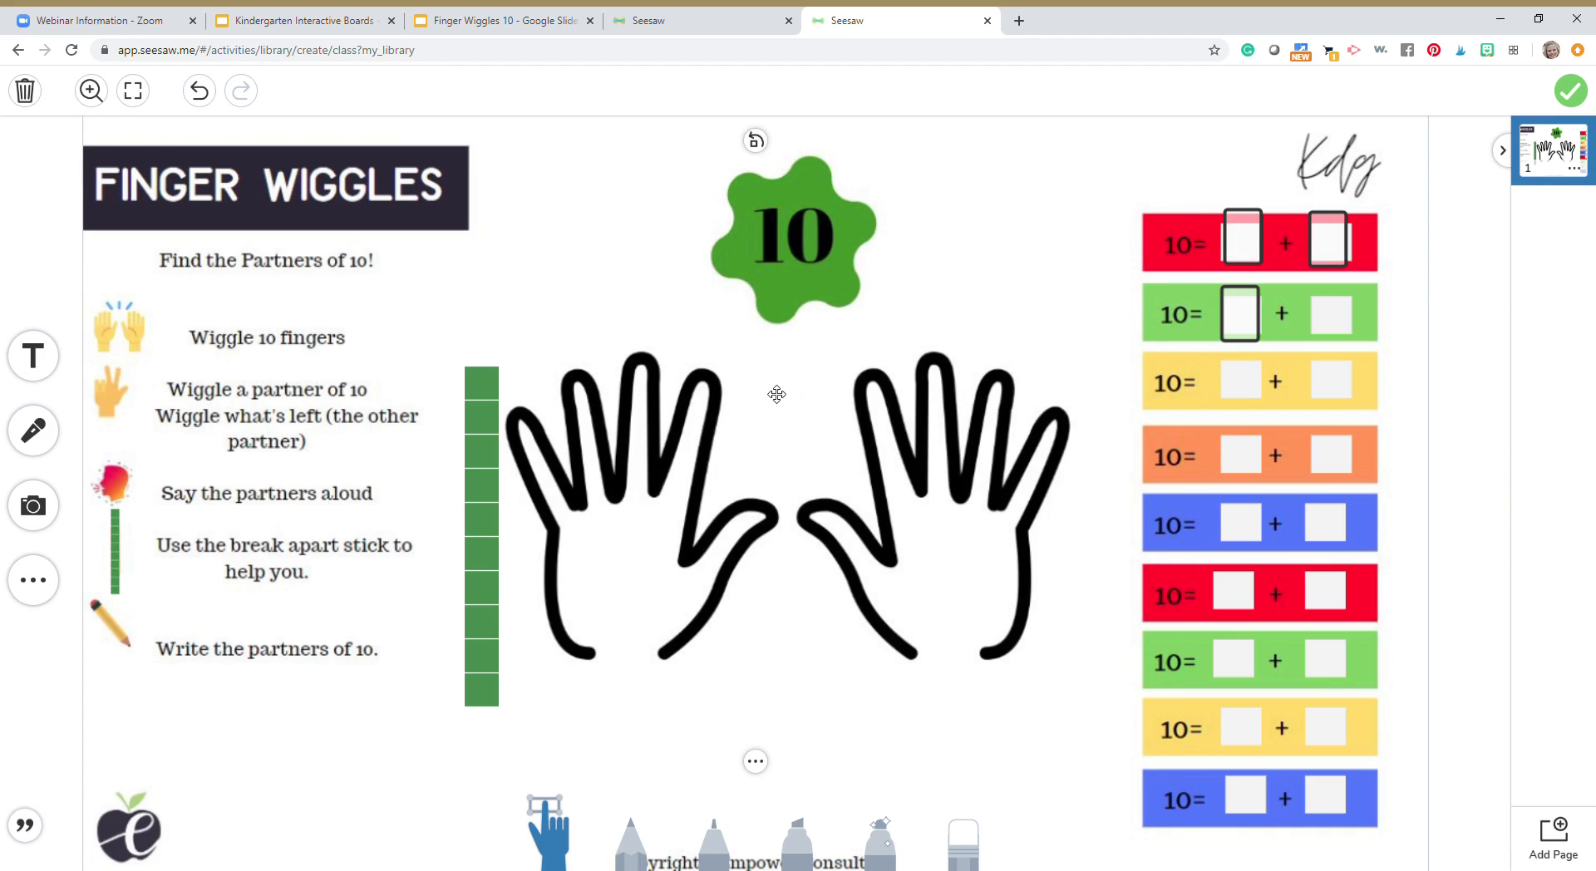
Start a voice recording of the example and move the large green ten-rod onto the hand beside it.
left_click(42, 432)
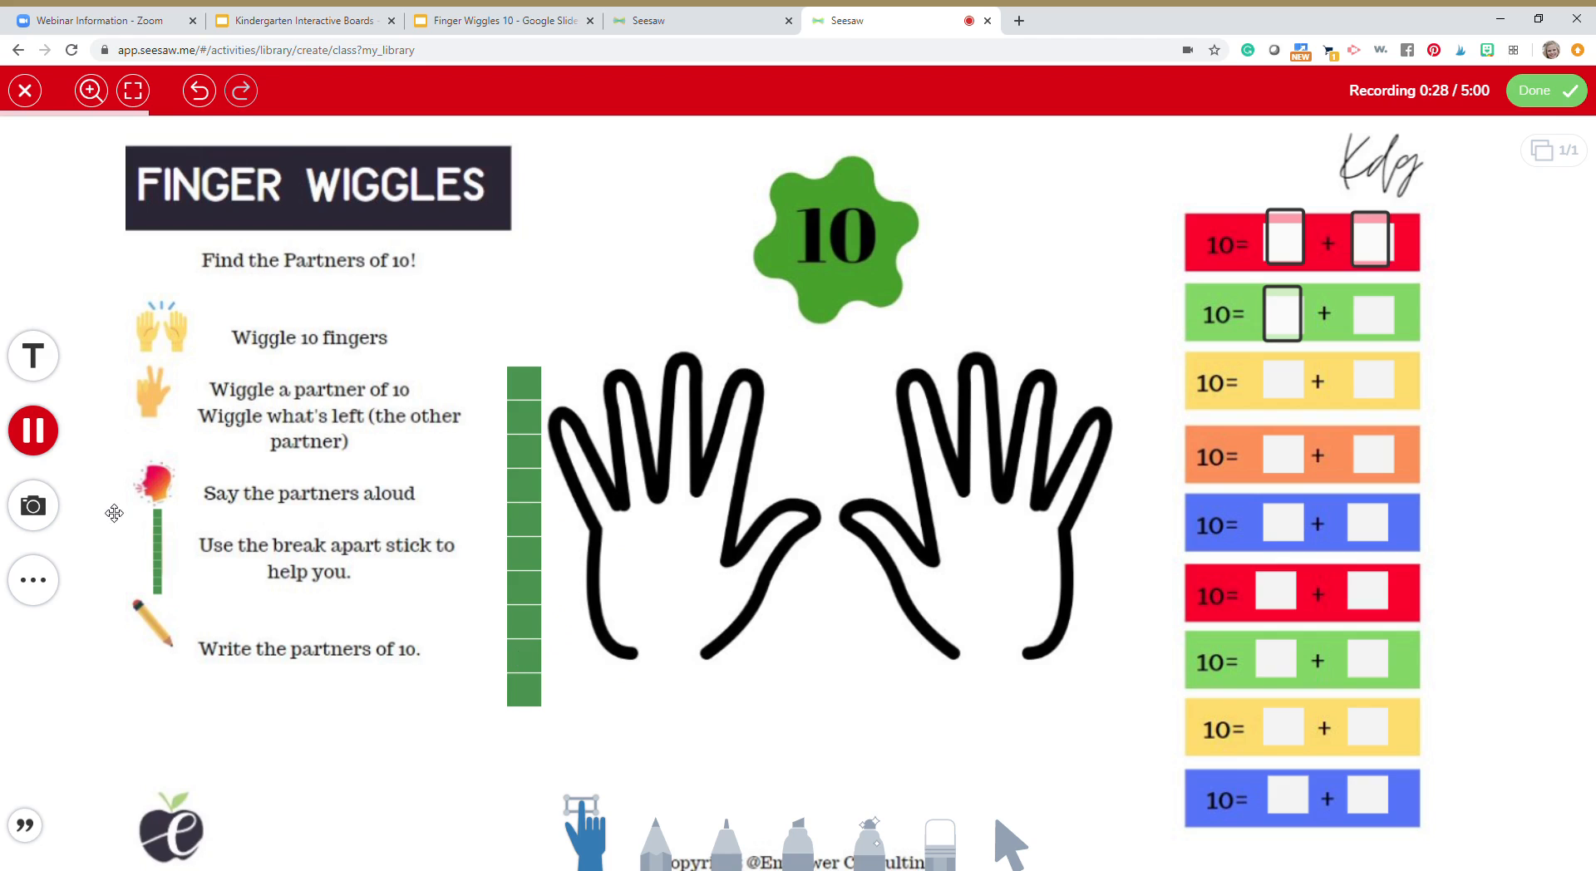
left_click_drag(537, 668, 630, 628)
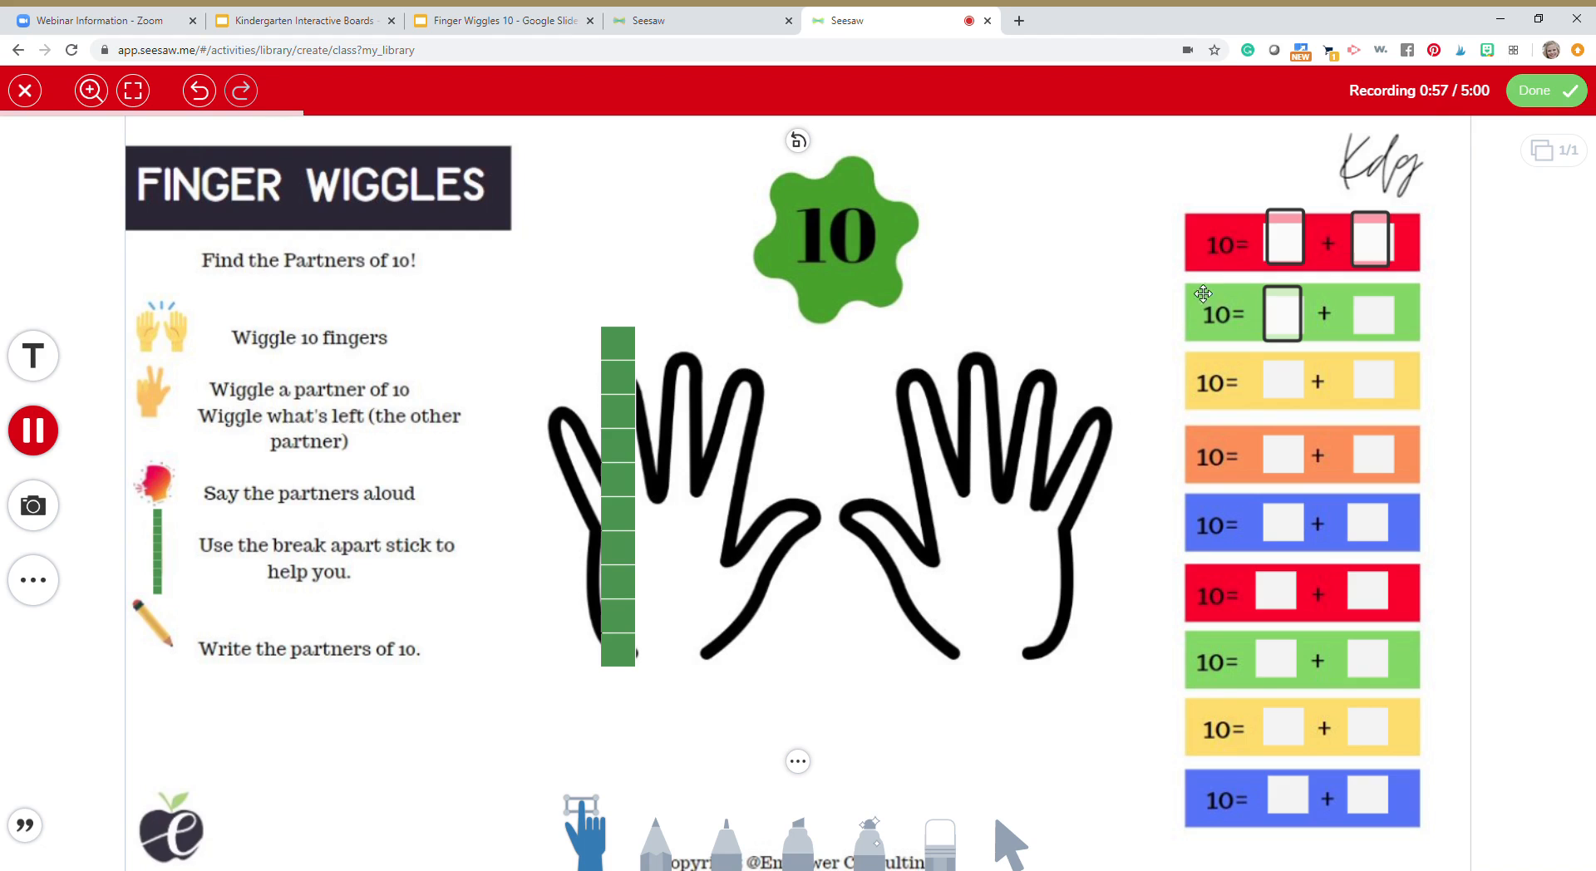
Switch to the dark pencil for writing in the first blank of the top red equation.
left_click(1303, 256)
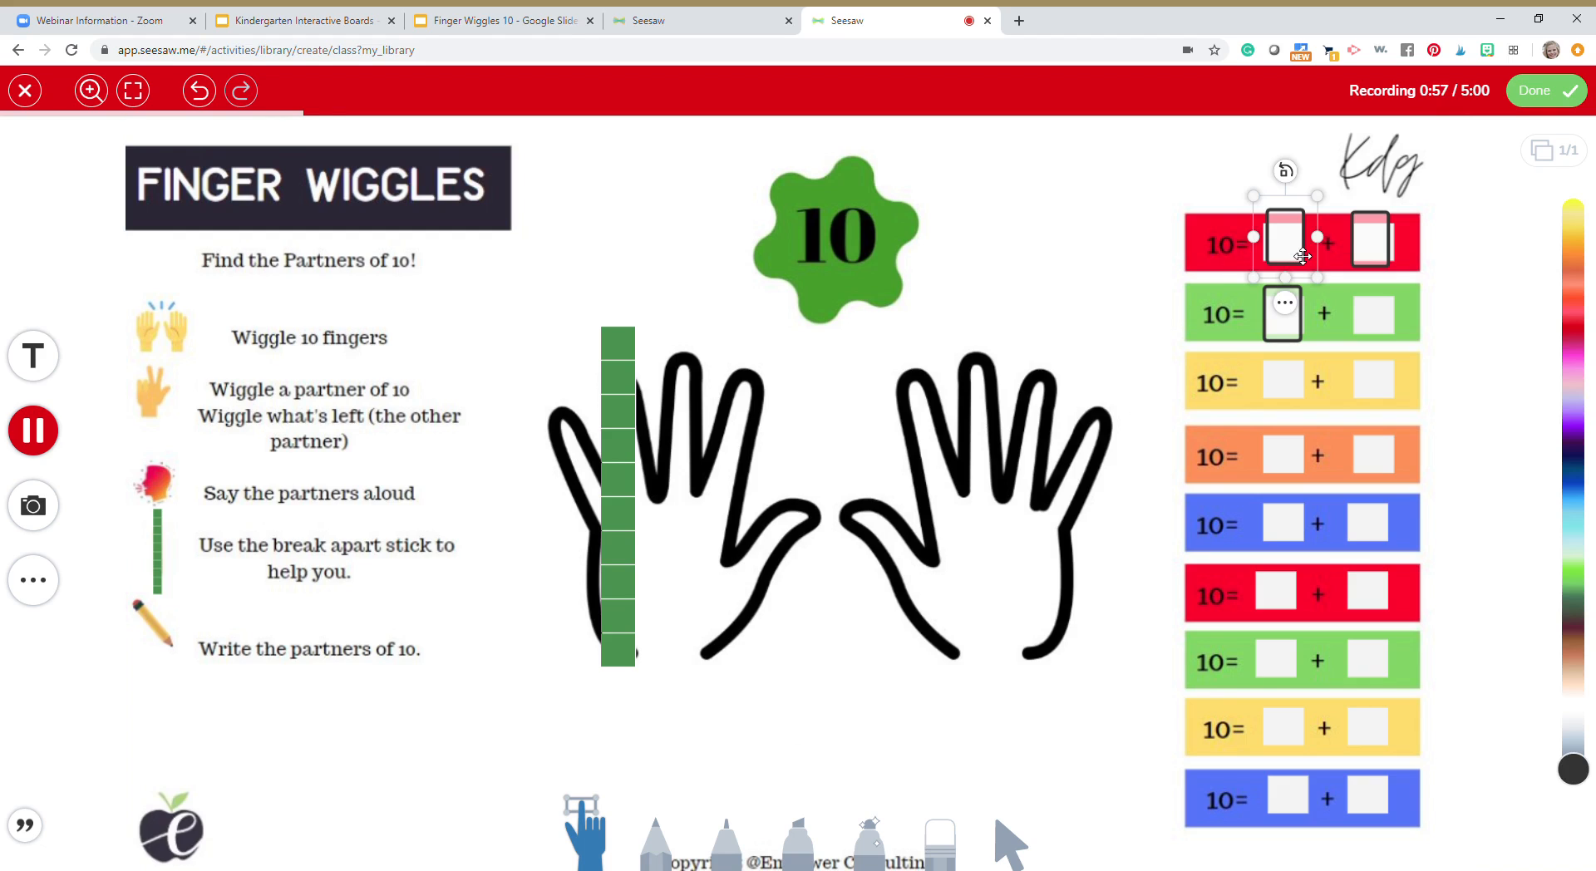
left_click(656, 838)
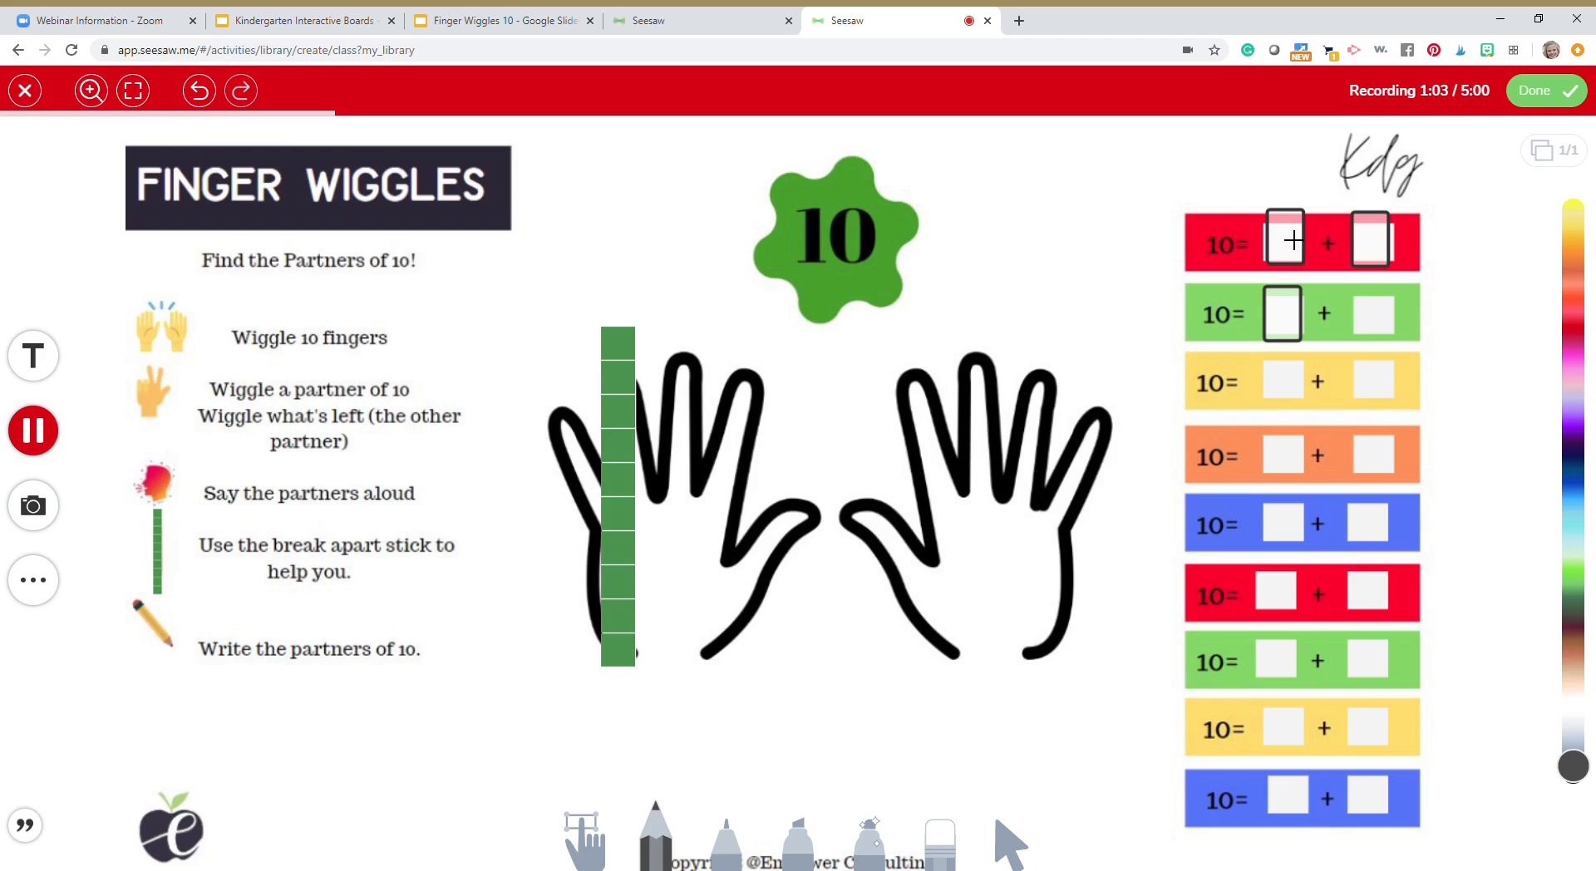